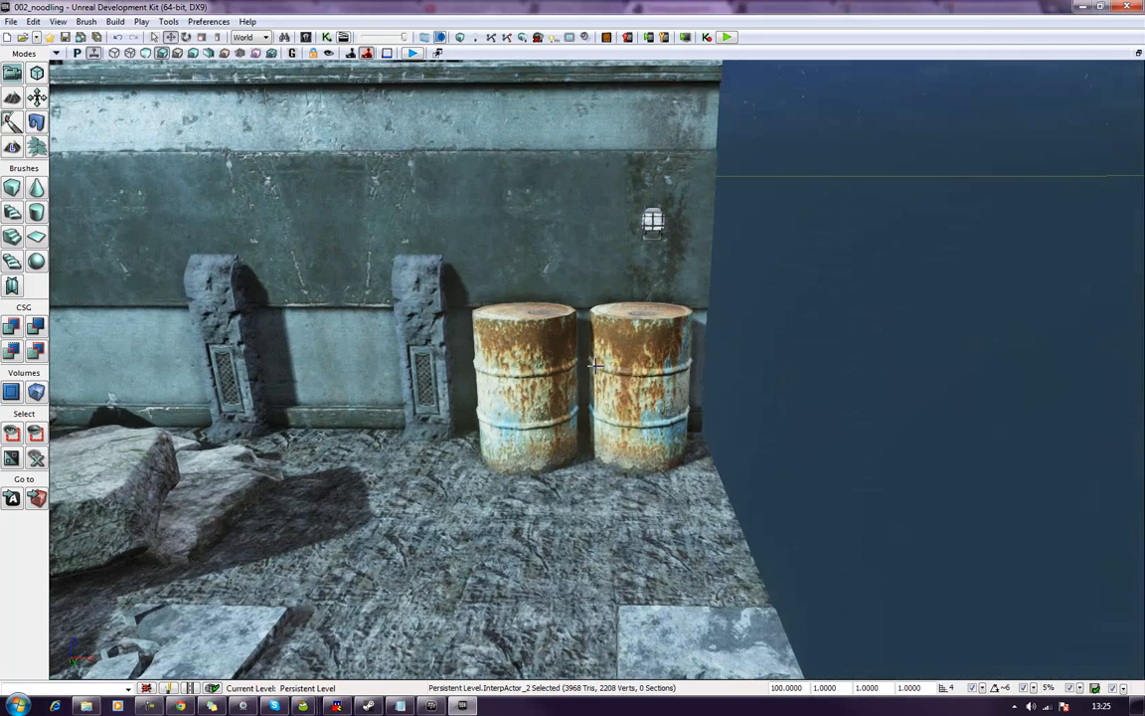
Open the Content Browser and arrange its window beside a close view of the wall and the two rusty barrels.
right_click_drag(597, 370, 696, 392)
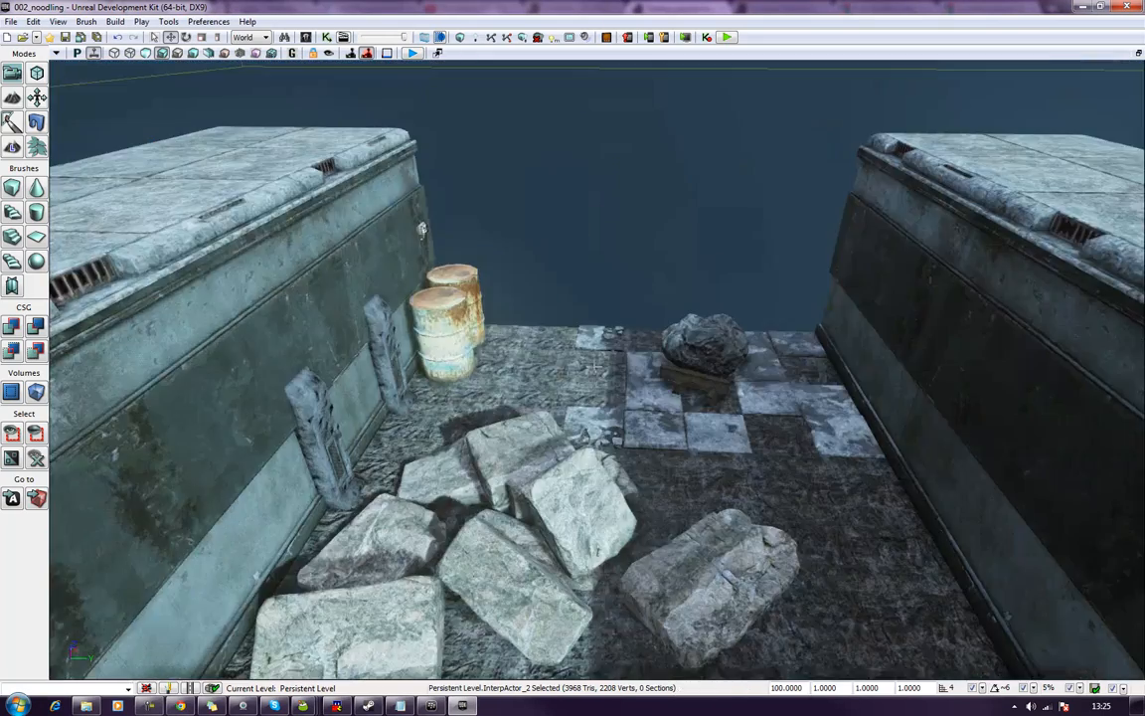
right_click_drag(597, 370, 288, 348)
right_click_drag(526, 356, 711, 358)
right_click_drag(533, 421, 403, 421)
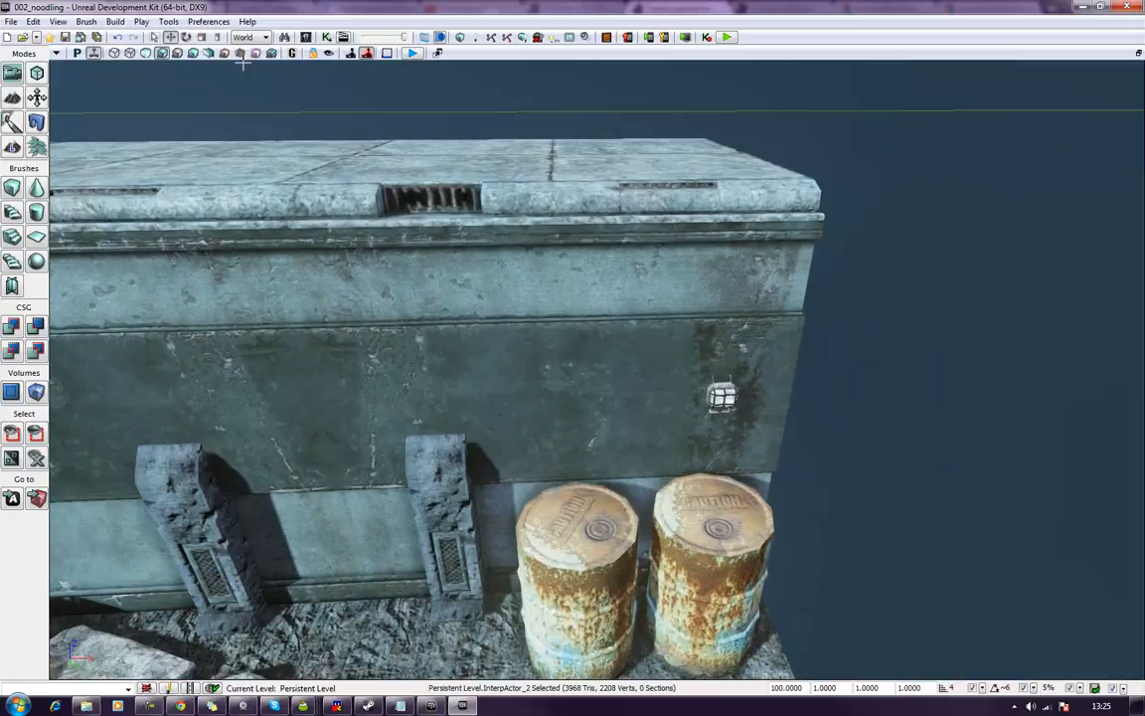
left_click(58, 21)
mouse_move(70, 40)
left_click(304, 39)
left_click_drag(556, 55, 739, 49)
right_click_drag(401, 291, 471, 291)
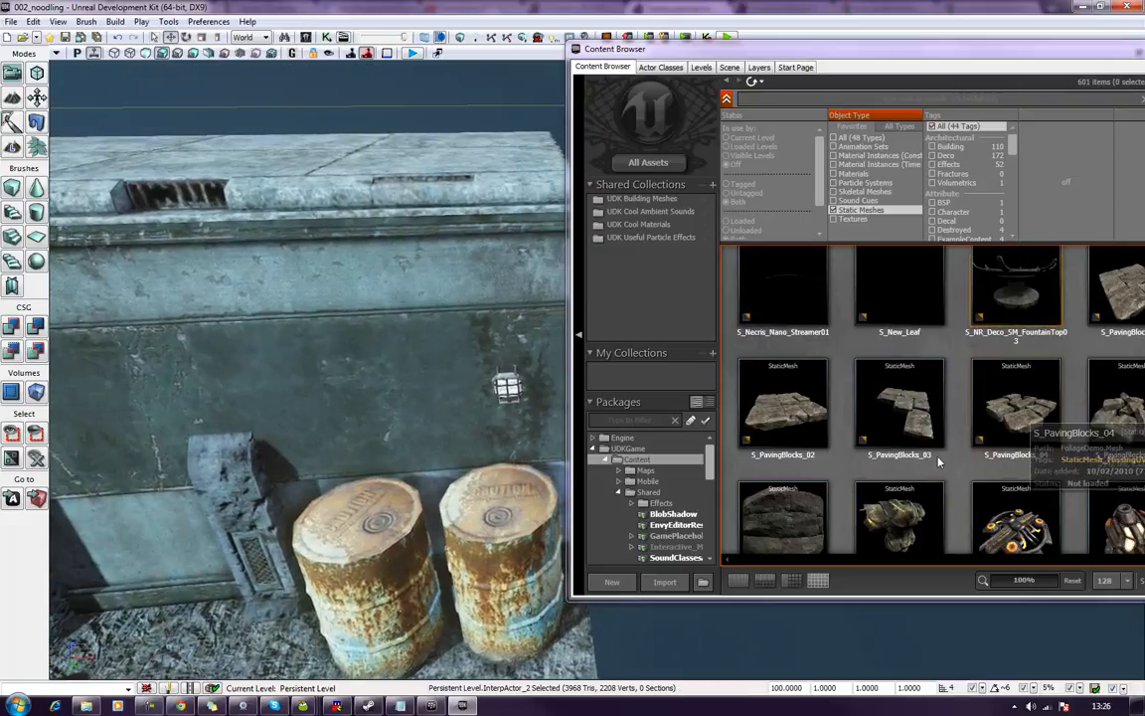
left_click_drag(569, 325, 693, 325)
left_click_drag(772, 49, 675, 59)
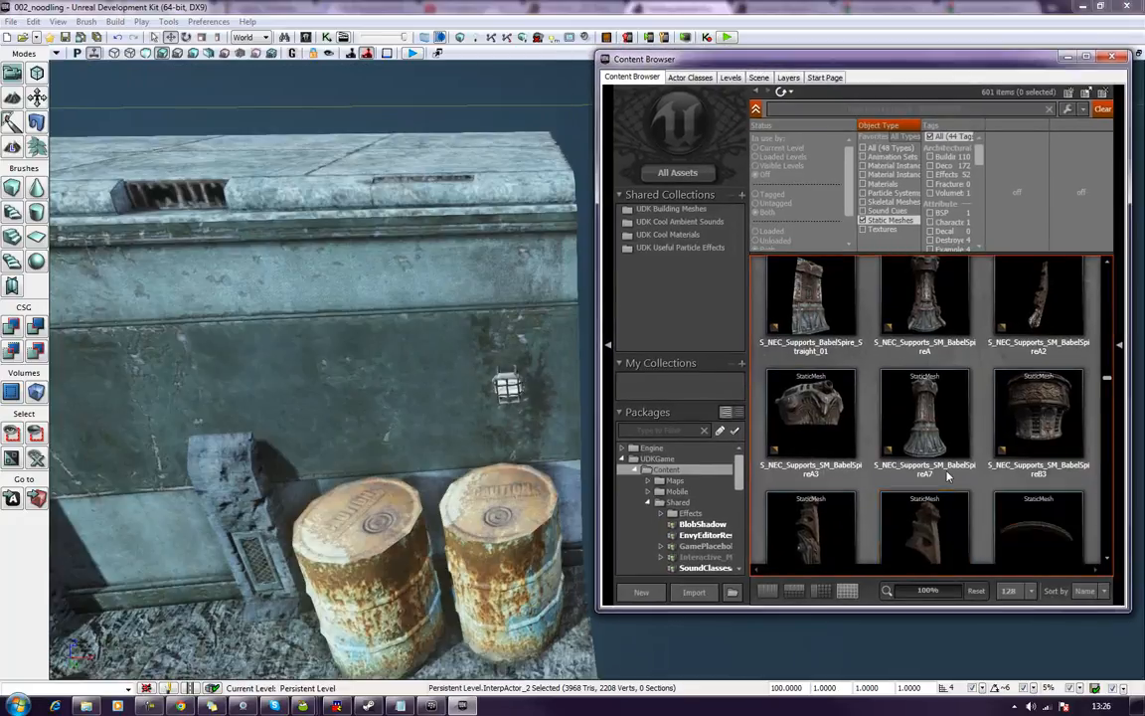
Browse the static meshes for pipe pieces to add to the wall.
scroll(925, 493, "down", 3)
scroll(948, 477, "down", 6)
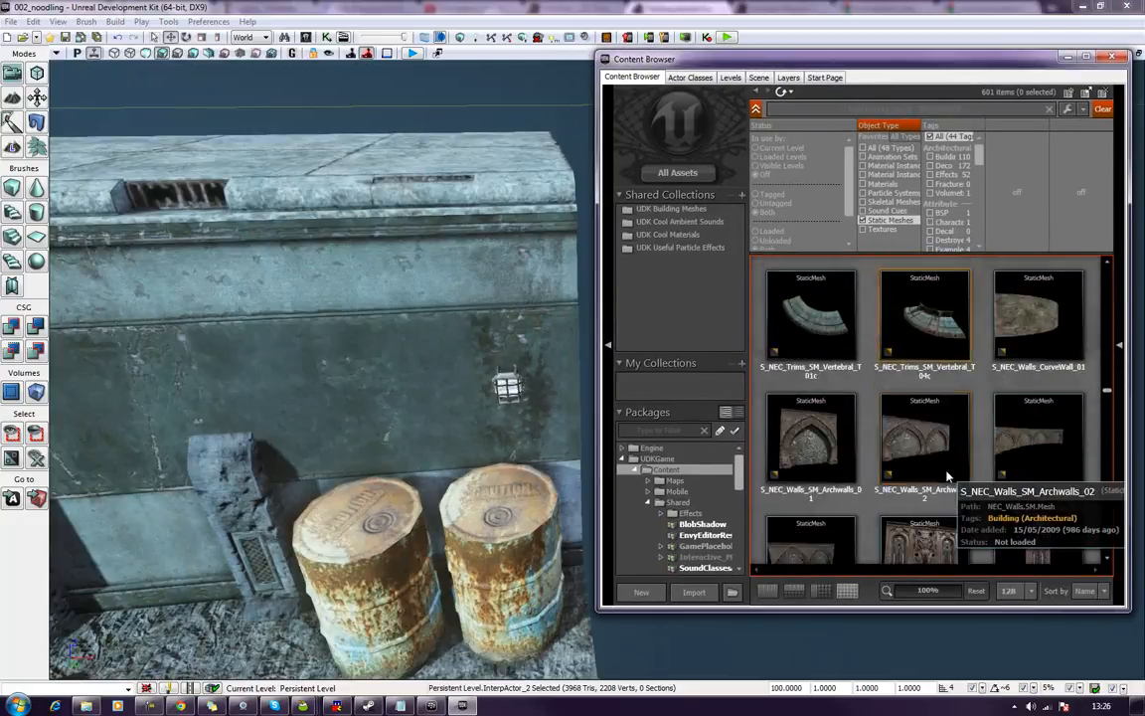
scroll(948, 478, "down", 10)
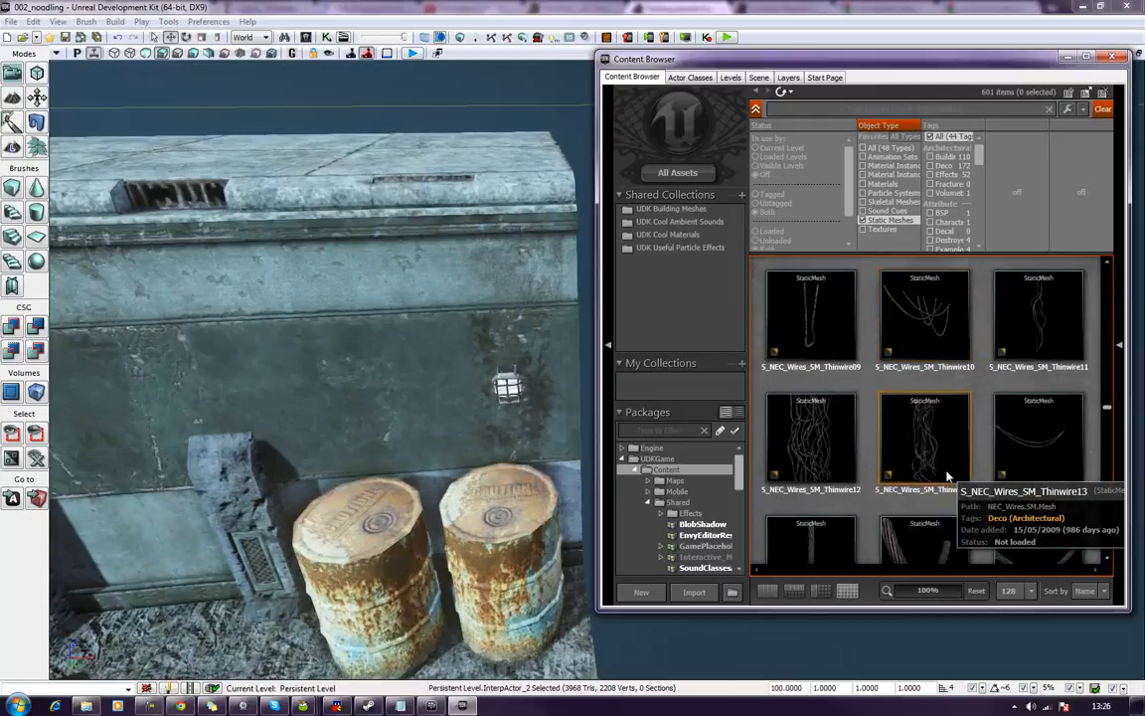
scroll(948, 477, "down", 5)
scroll(948, 477, "up", 1)
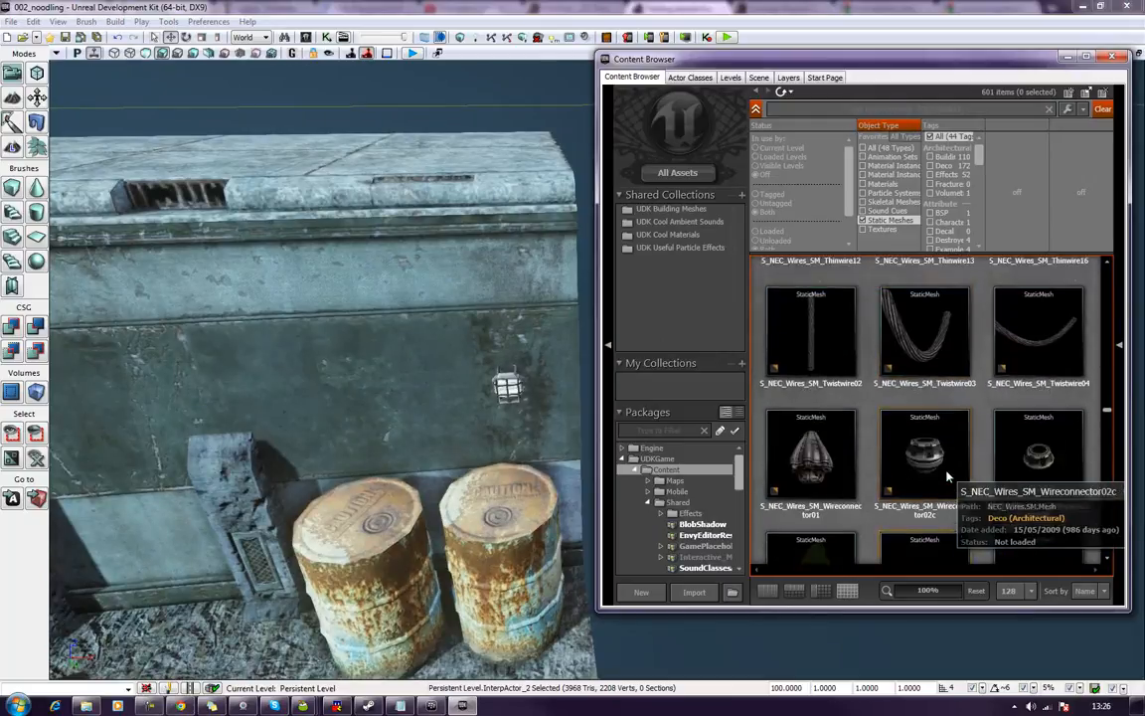
scroll(948, 478, "down", 5)
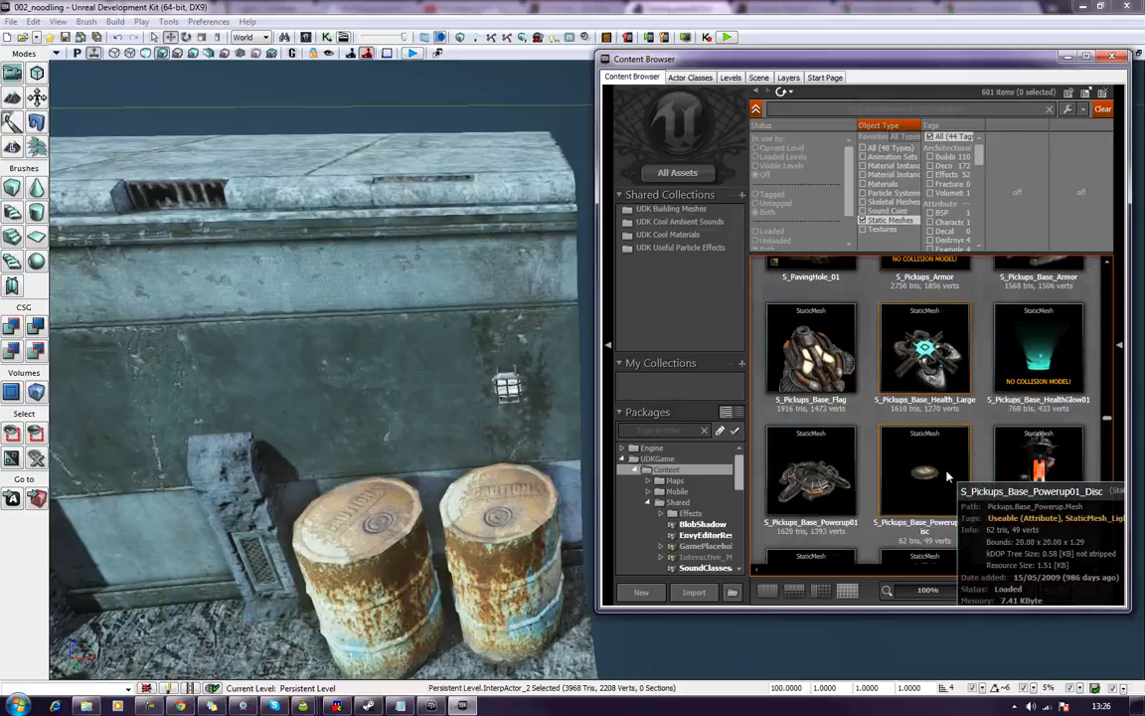
scroll(947, 477, "down", 5)
scroll(1106, 290, "up", 8)
scroll(1106, 290, "up", 10)
scroll(1106, 290, "up", 10)
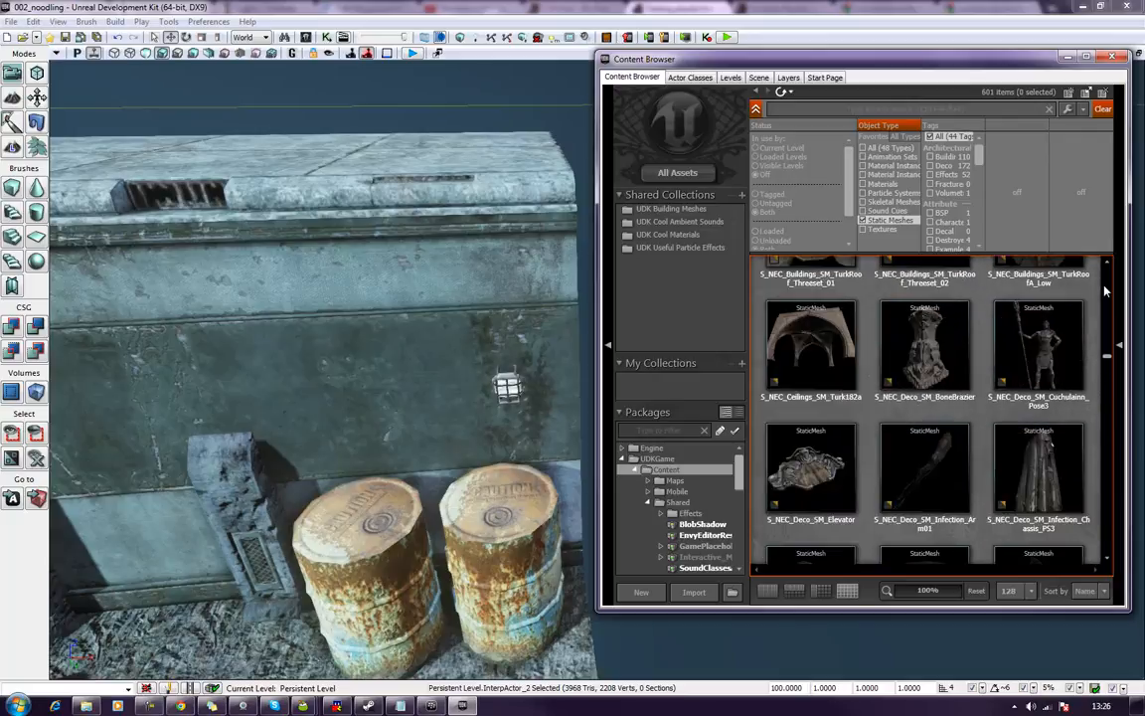
scroll(1105, 291, "up", 10)
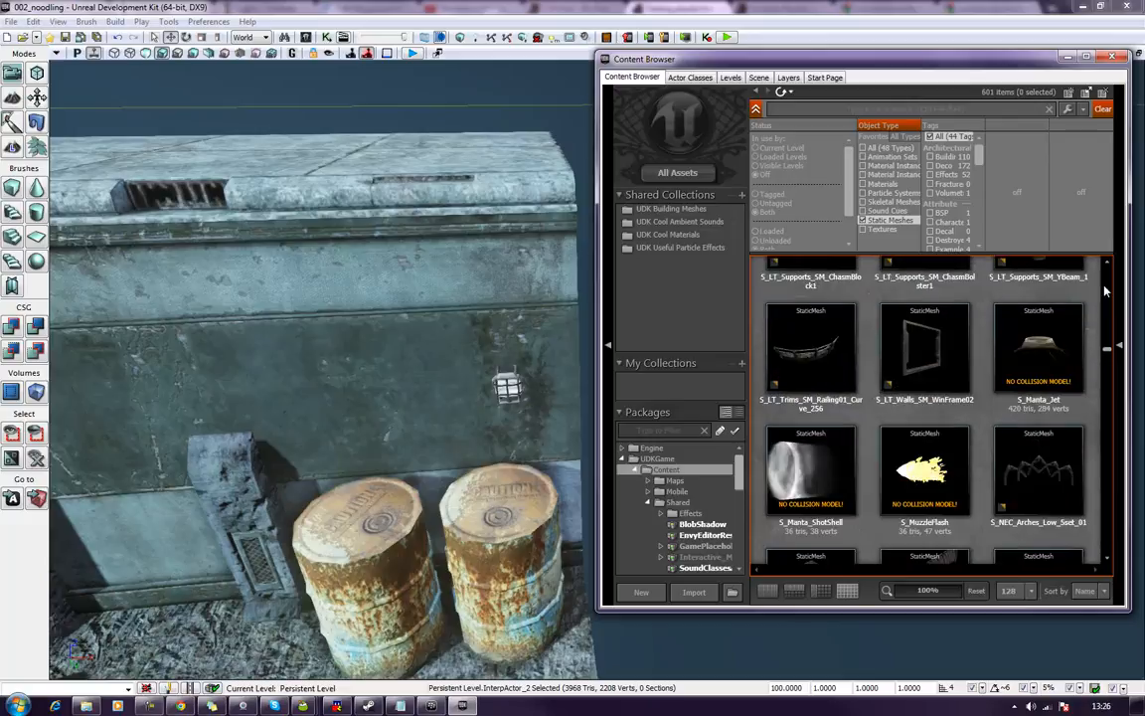
scroll(1106, 290, "up", 8)
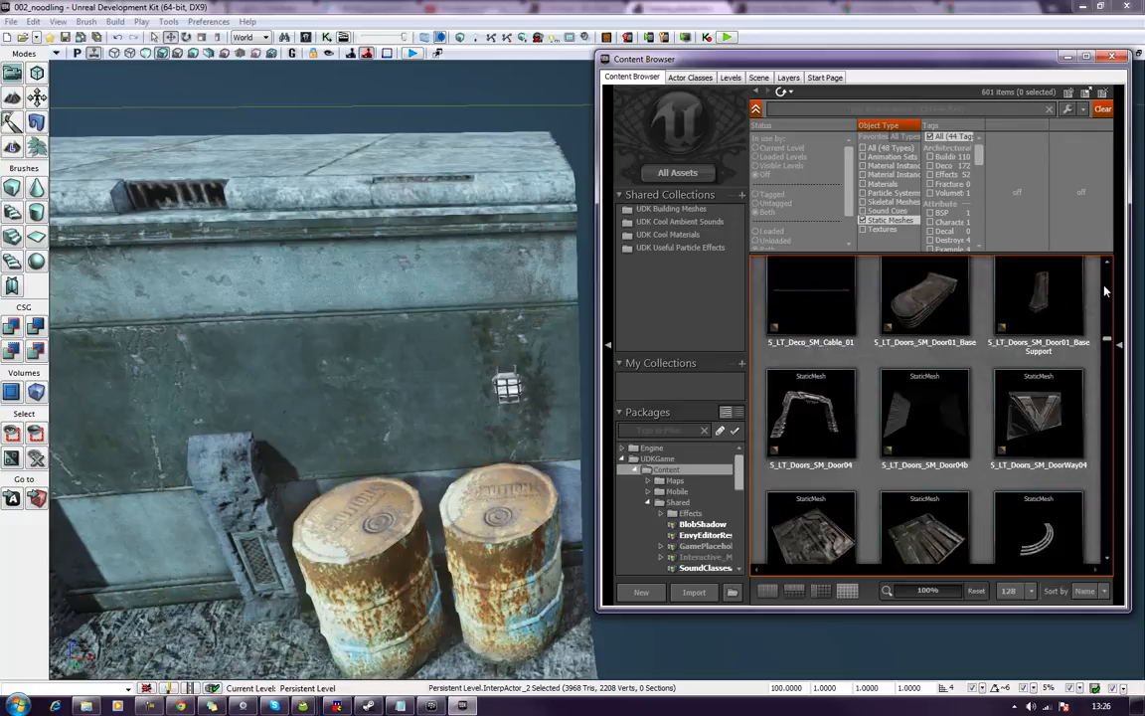
scroll(1106, 290, "up", 6)
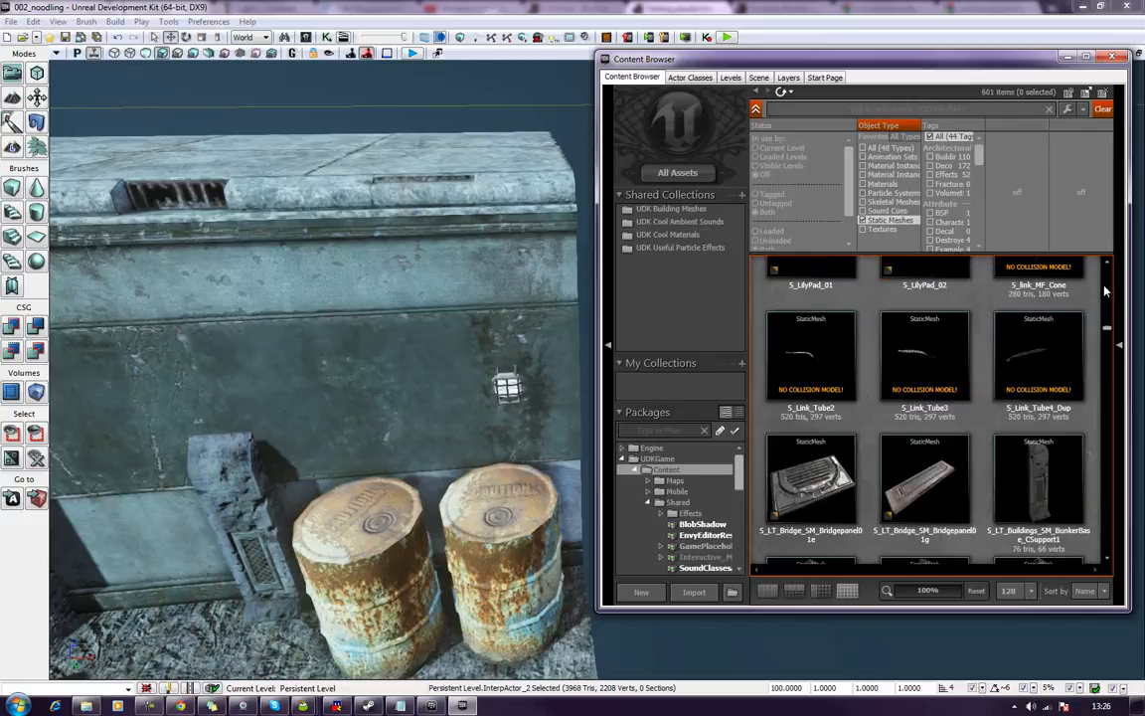
scroll(1106, 290, "up", 5)
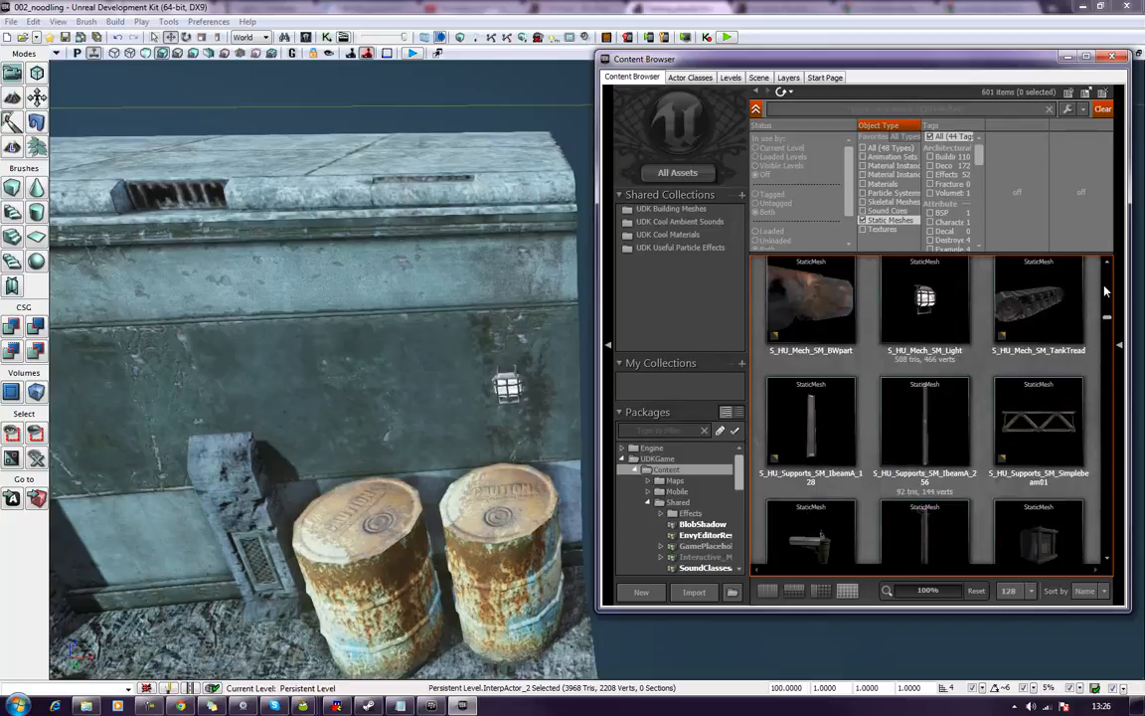
scroll(1106, 290, "up", 5)
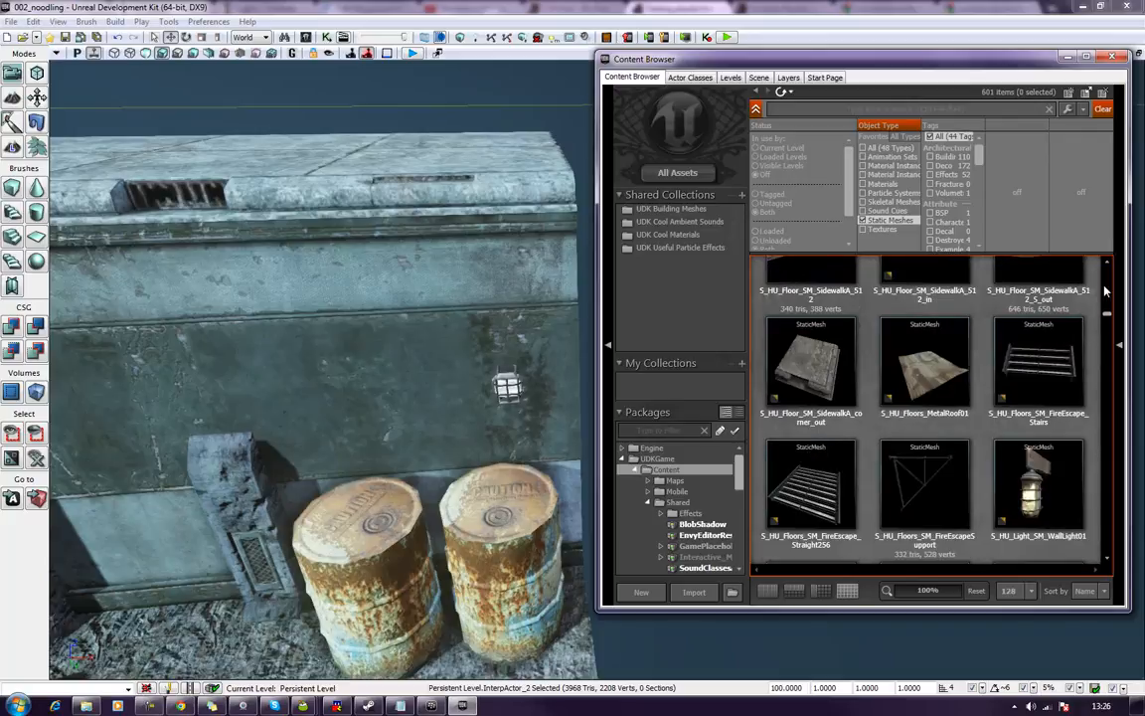
scroll(1106, 291, "up", 4)
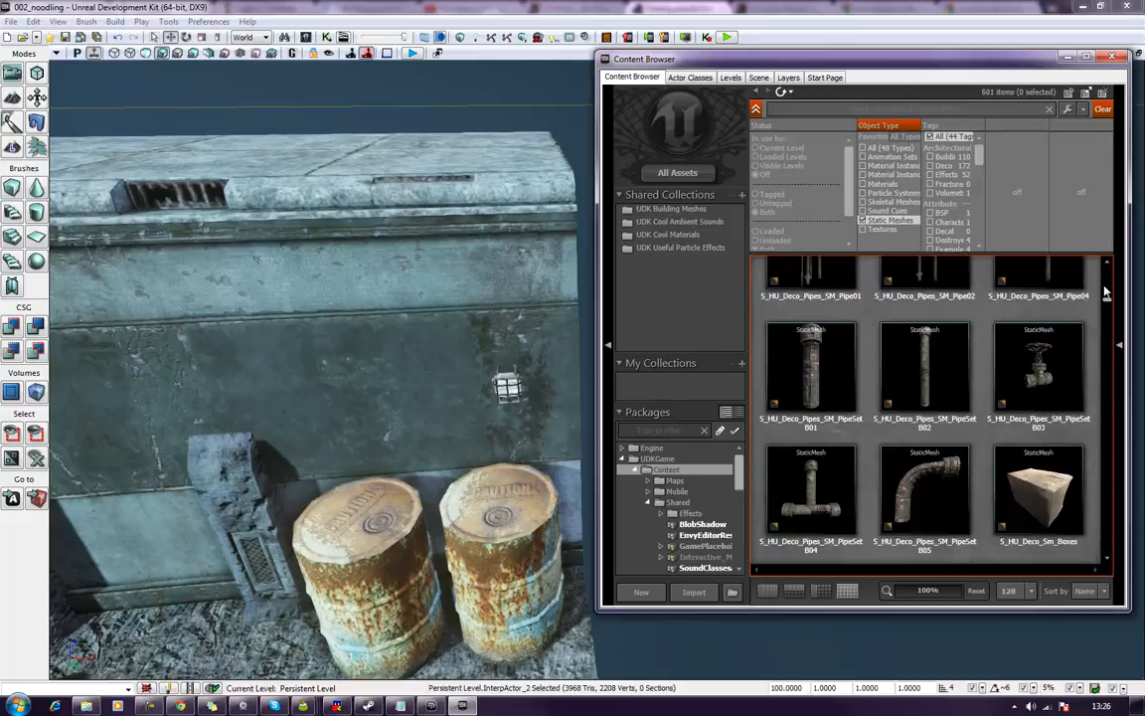
scroll(972, 405, "up", 2)
scroll(972, 405, "down", 1)
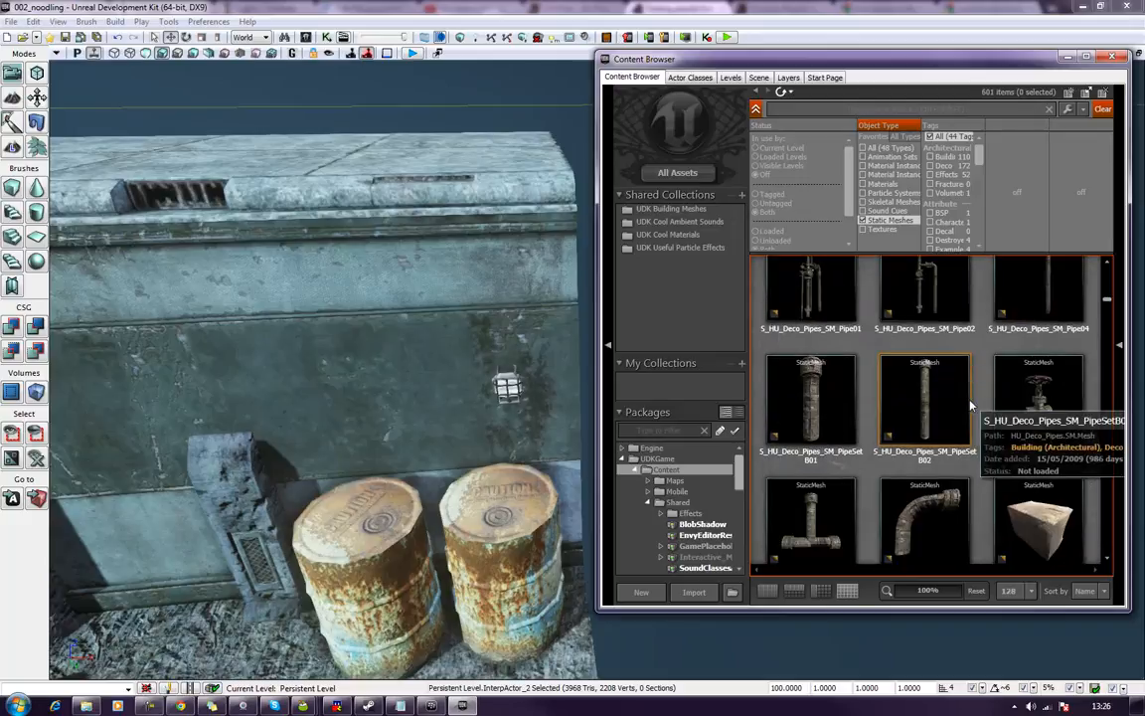
scroll(1034, 416, "down", 2)
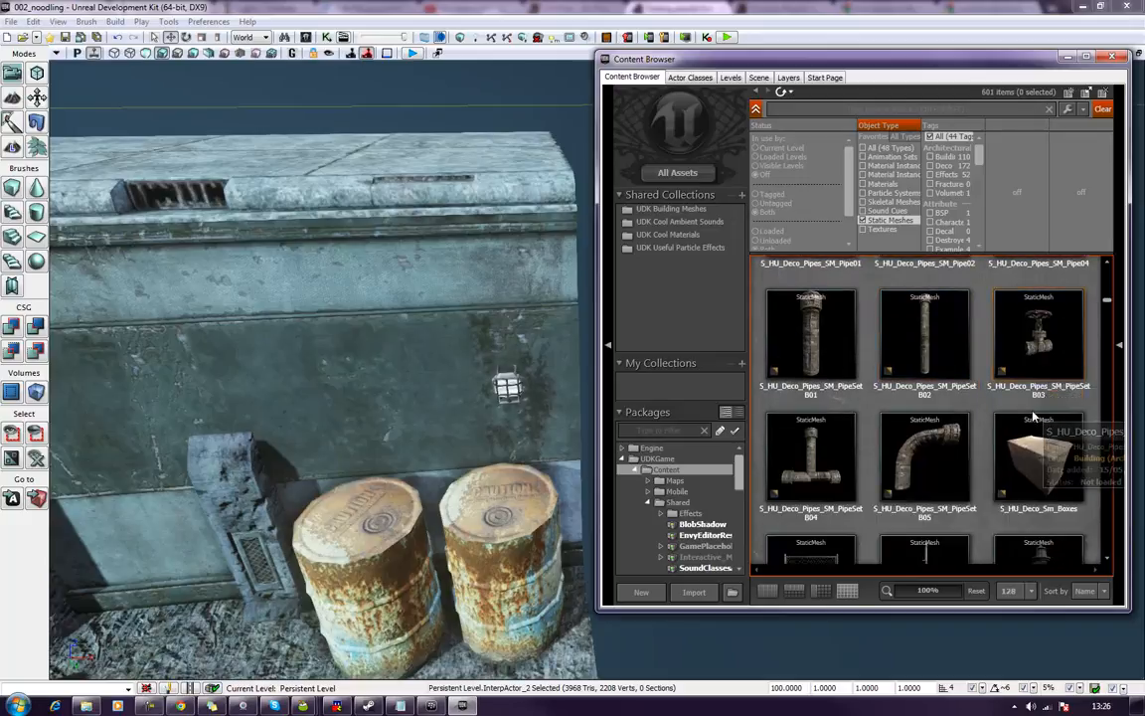
scroll(969, 442, "up", 1)
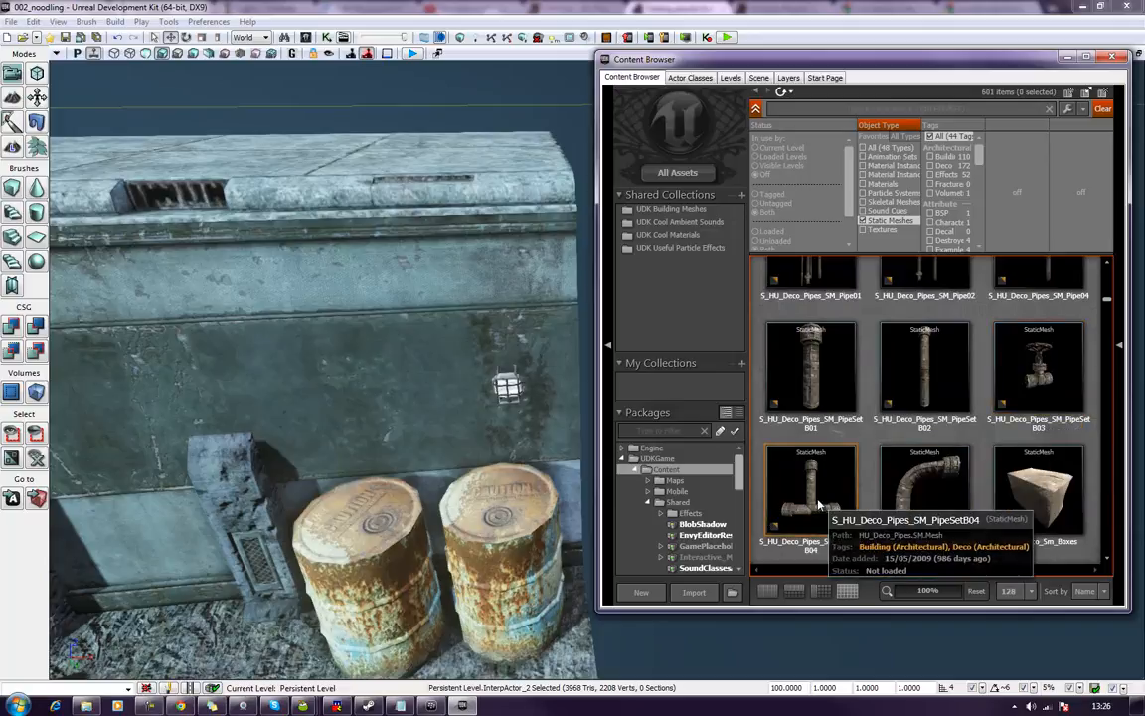
Place S_HU_Deco_Pipes_SM_PipeSetB04 against the wall near the barrels and rotate it so its branch runs horizontally toward the lamp.
left_click(786, 502)
mouse_move(310, 368)
left_mouse_down()
mouse_move(291, 348)
mouse_move(297, 376)
left_mouse_up()
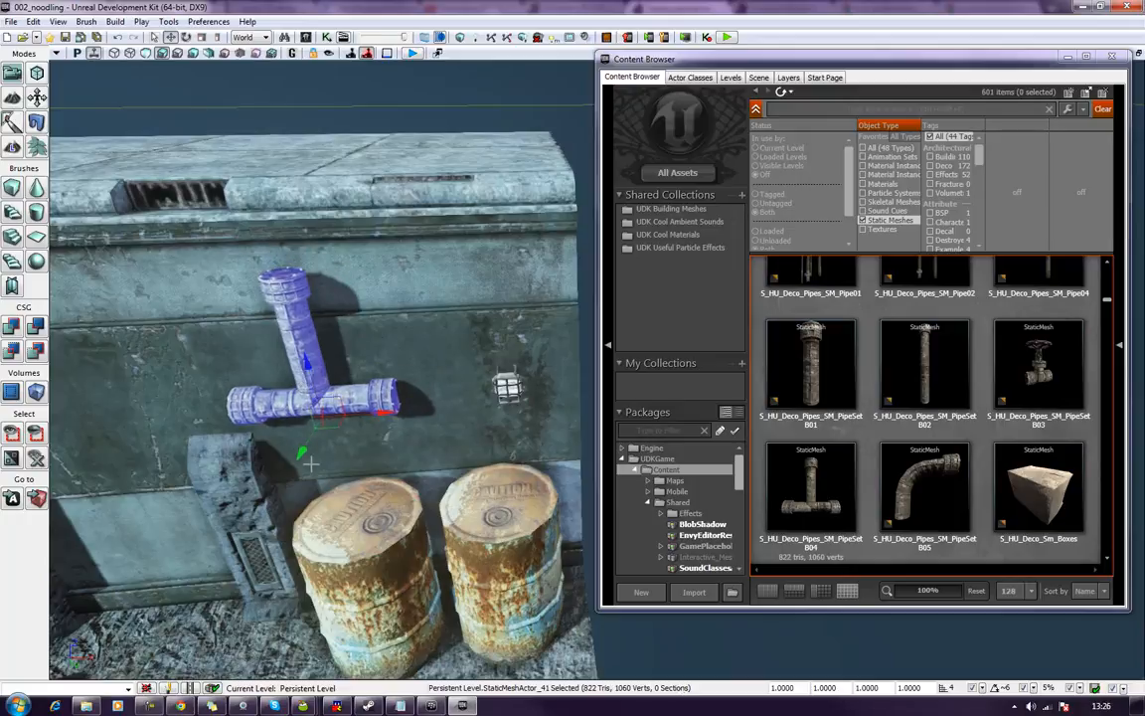
mouse_move(304, 451)
left_mouse_down()
mouse_move(290, 469)
mouse_move(296, 462)
left_mouse_up()
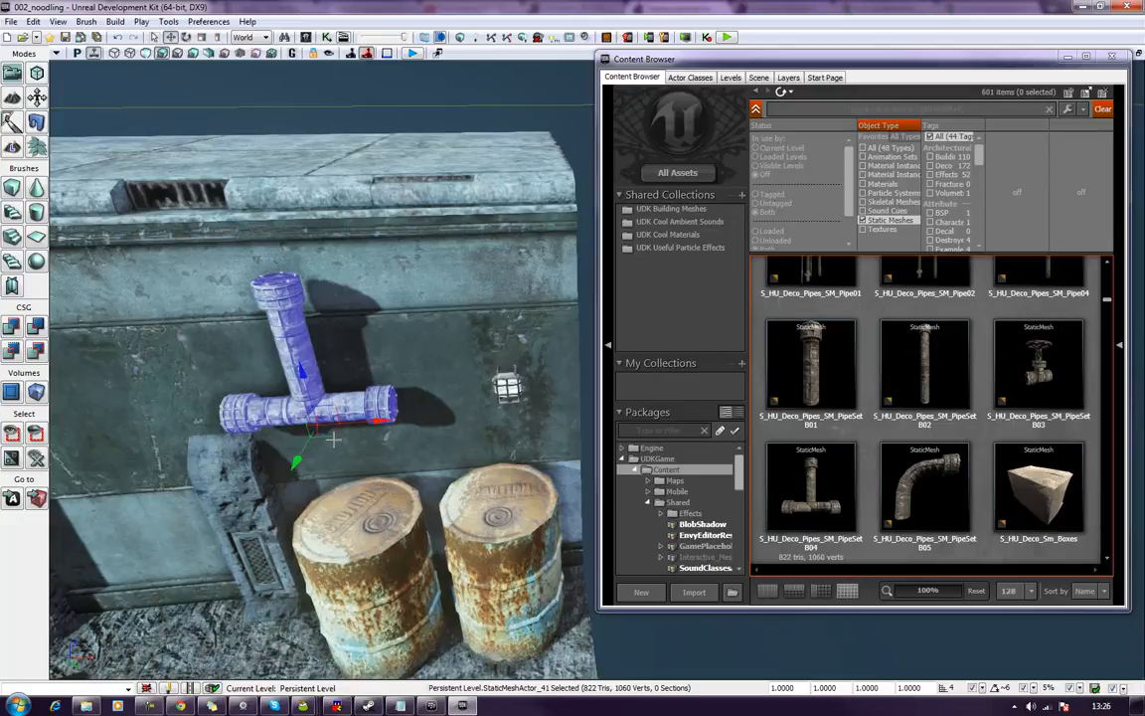
key("space")
left_click_drag(313, 336, 395, 420)
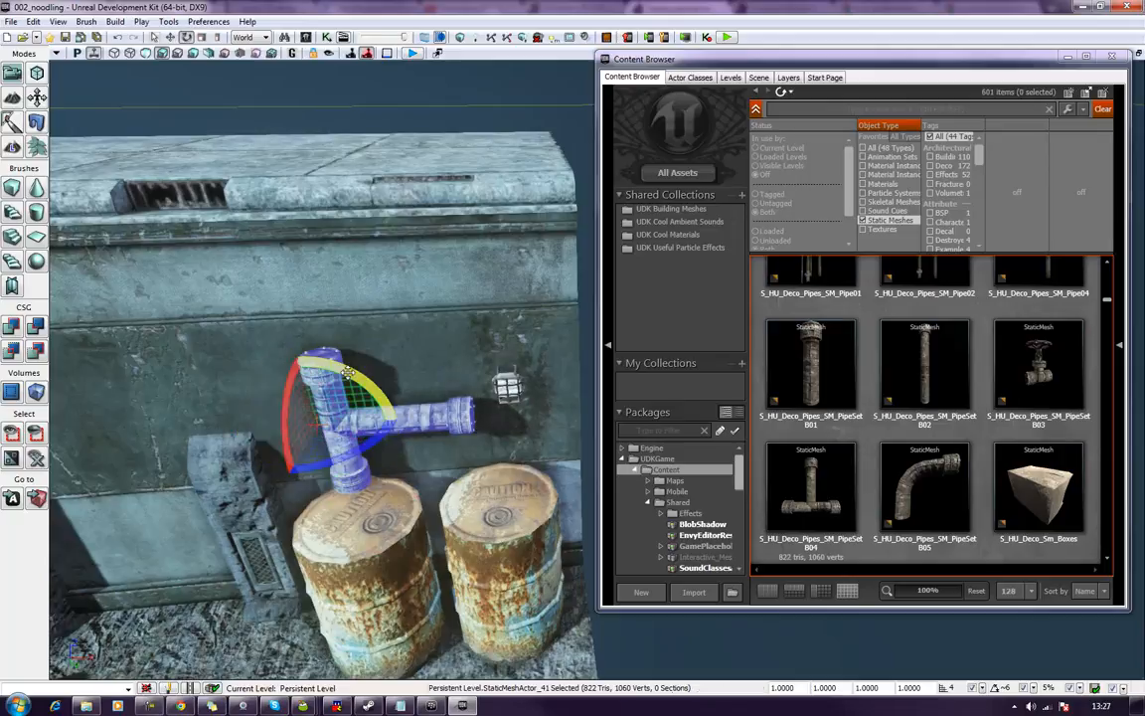
Move the T-pipe along the wall away from the barrels until its vertical section clears the nearest stone support.
scroll(340, 372, "up", 3)
scroll(290, 341, "down", 4)
mouse_move(288, 343)
right_mouse_down()
mouse_move(273, 350)
mouse_move(294, 339)
right_mouse_up()
key("w")
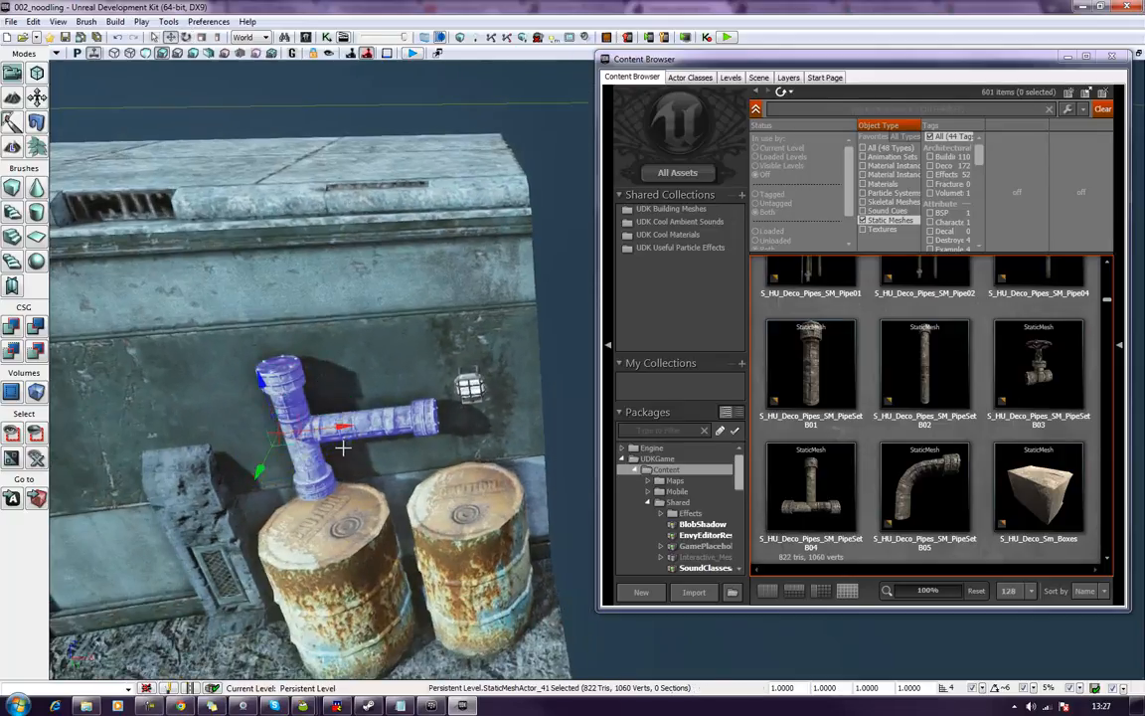
left_click_drag(343, 429, 130, 429)
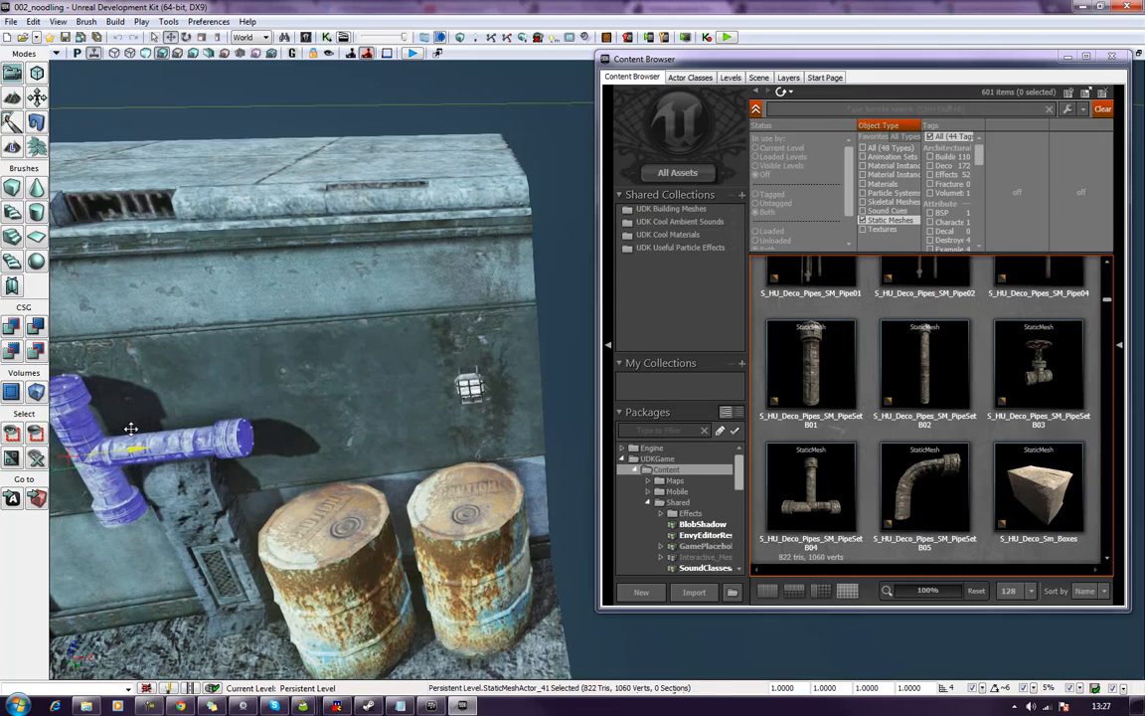
right_click_drag(149, 432, 155, 363)
left_click_drag(382, 440, 385, 424)
right_click_drag(480, 469, 404, 468)
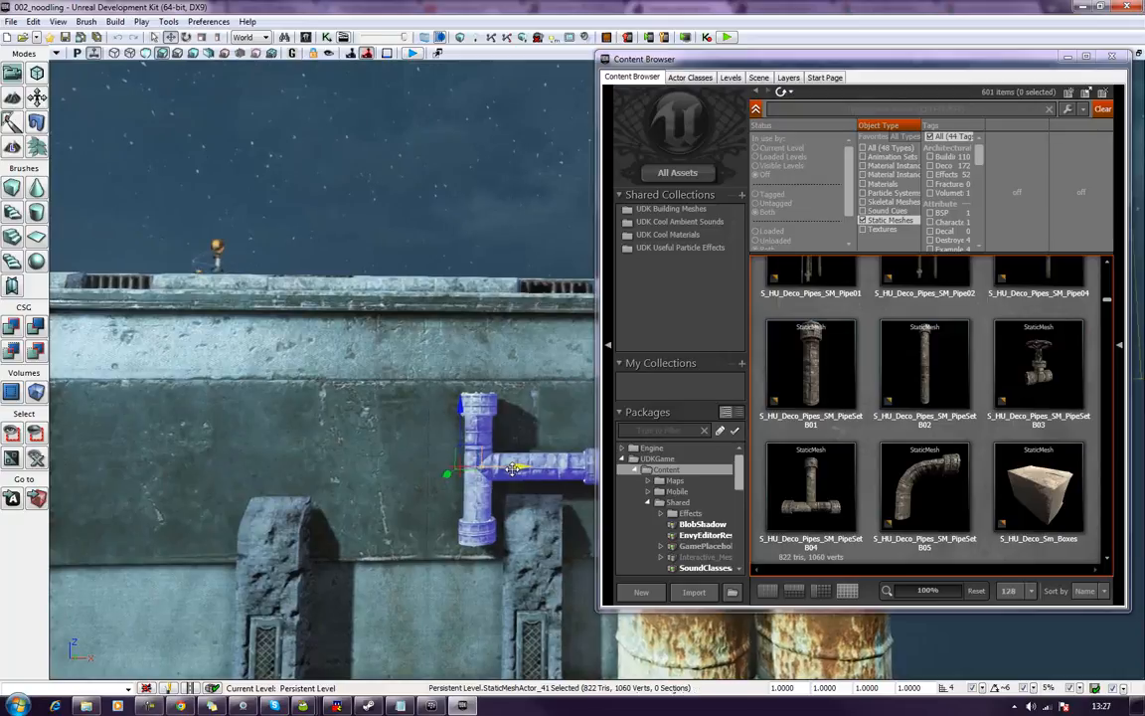
left_click_drag(514, 468, 508, 470)
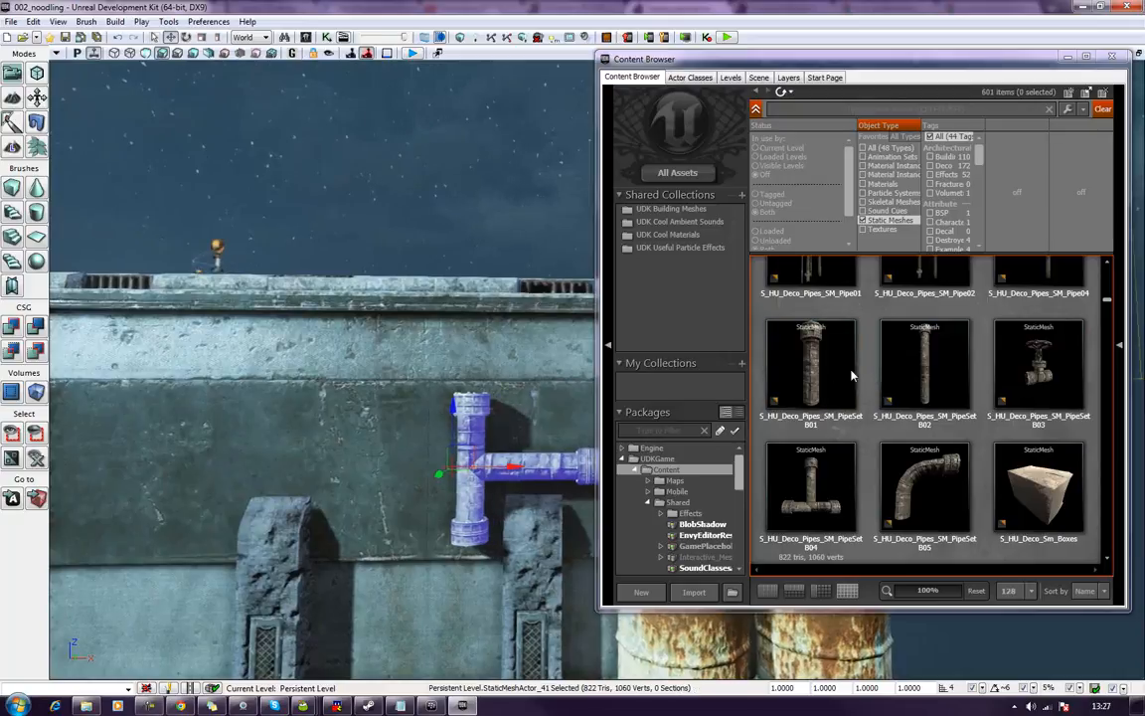
Place a S_HU_Deco_Pipes_SM_PipeSetB01 pipe below the T-pipe and position it under the vertical section's lower end.
left_click_drag(835, 362, 471, 581)
left_click_drag(468, 526, 577, 527)
right_click_drag(398, 378, 537, 477)
left_click_drag(382, 538, 410, 528)
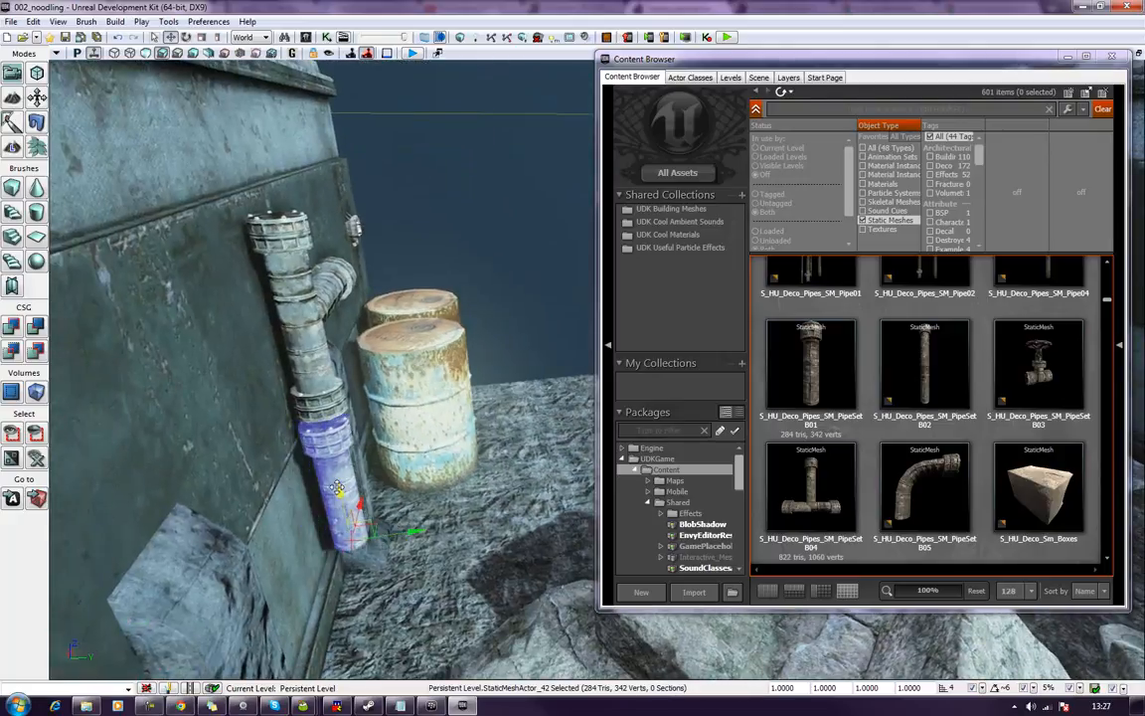
left_click_drag(338, 489, 338, 478)
left_click_drag(403, 525, 396, 523)
right_click_drag(407, 522, 184, 561)
key("w")
mouse_move(349, 520)
left_mouse_down()
mouse_move(362, 518)
mouse_move(346, 518)
left_mouse_up()
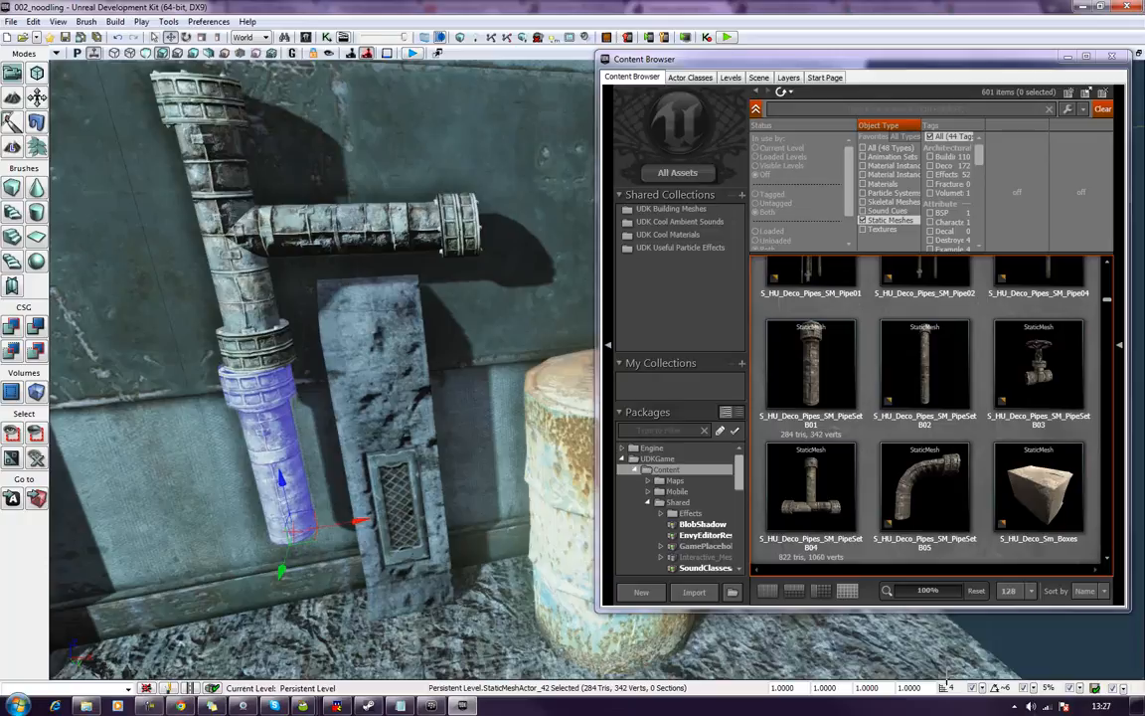
Set the drag grid snap to 2 and nudge the lower pipe sideways into line with the T-pipe.
left_click(981, 689)
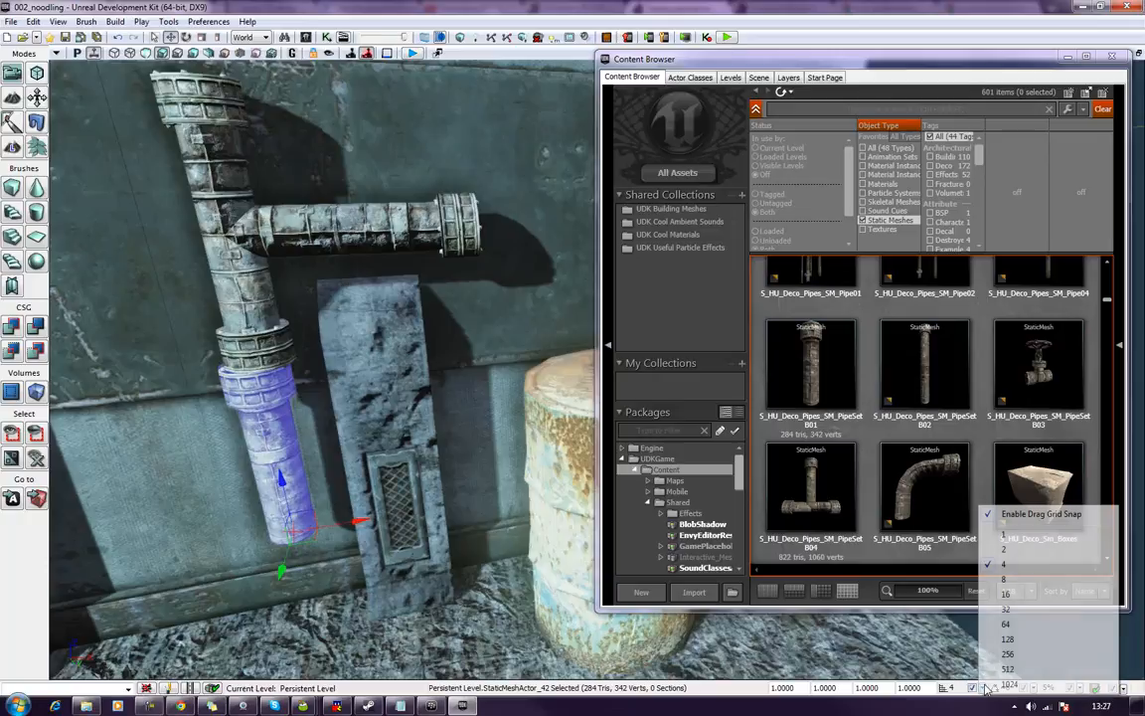
left_click(1006, 552)
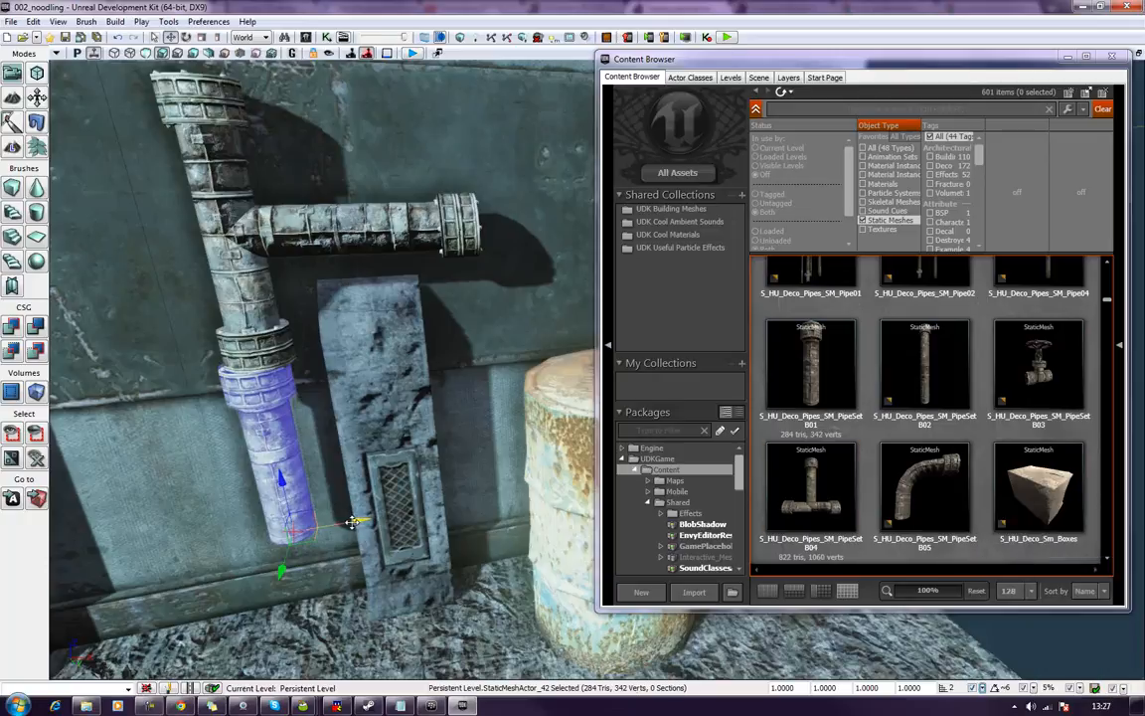
left_click_drag(350, 521, 357, 519)
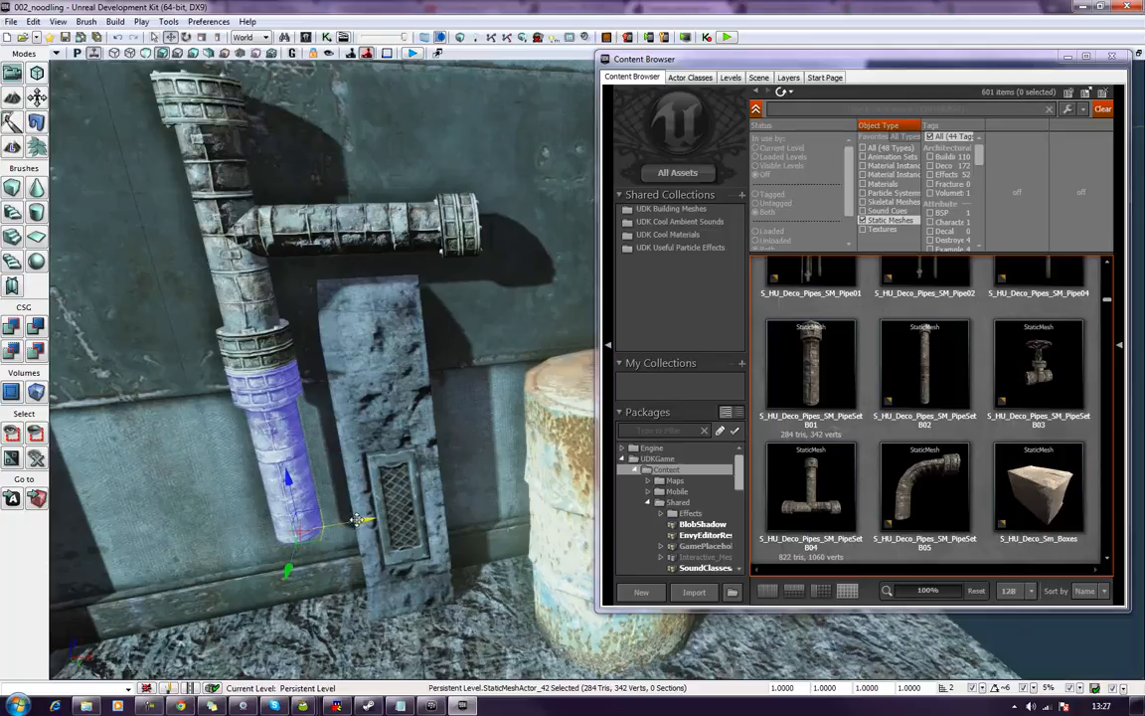
Turn the lower pipe upside down against the T-pipe's lower end and duplicate it downward into the floor.
key("space")
left_click_drag(282, 487, 261, 567)
key("space")
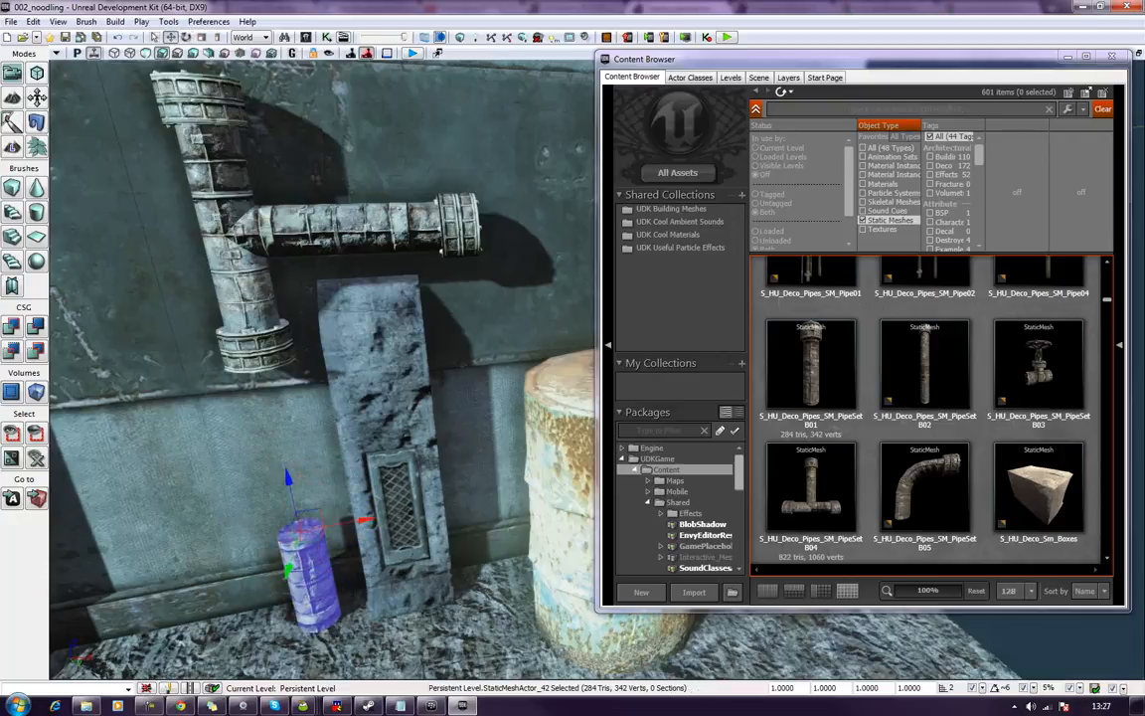
left_click_drag(288, 479, 277, 287)
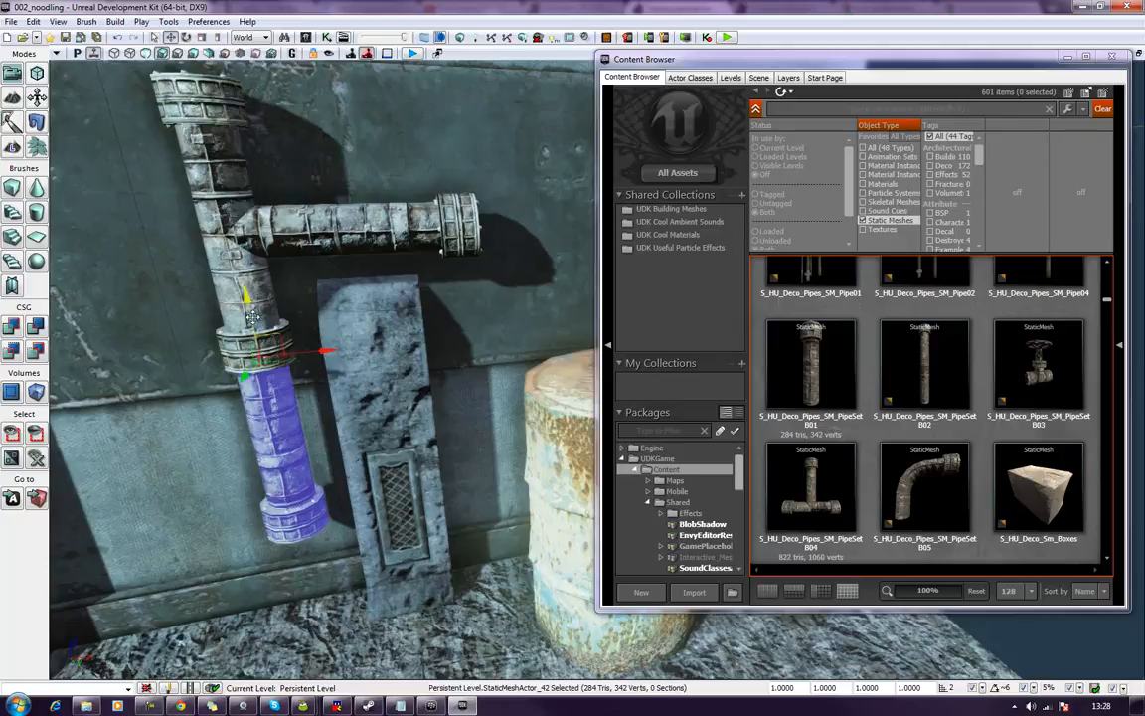
left_click_drag(252, 318, 286, 485)
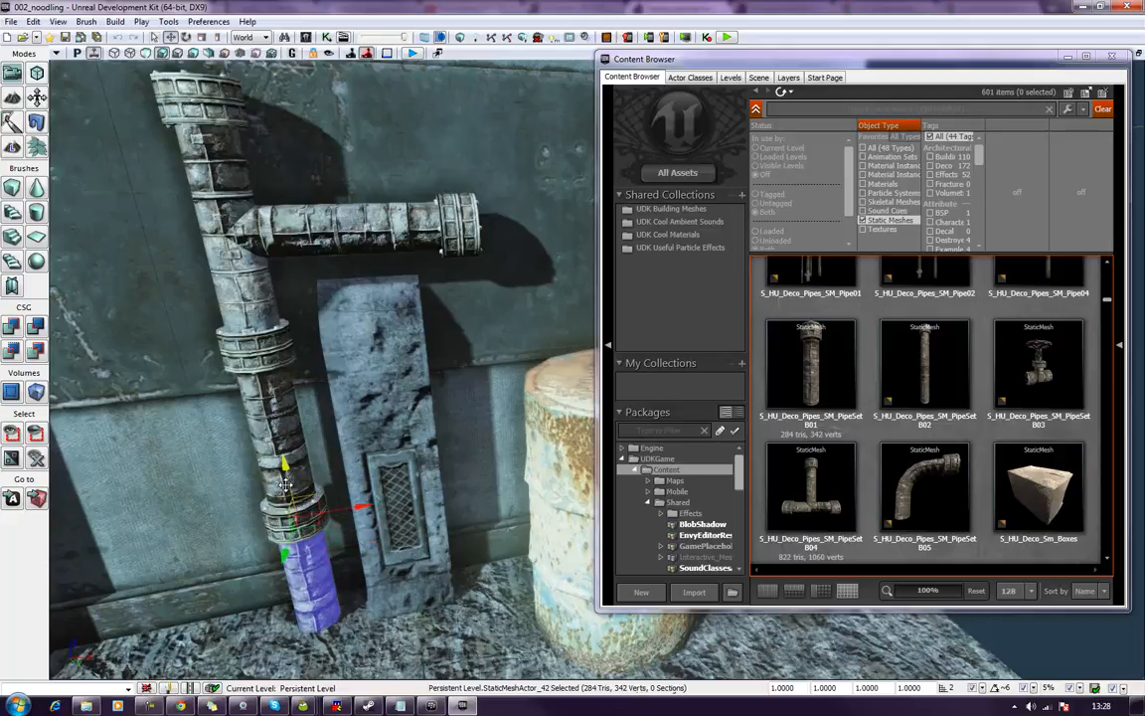
Place the S_HU_Deco_Pipes_SM_PipeSetB03 valve beyond the free end of the T-pipe's arm and lower it to the arm's height.
right_click_drag(355, 373, 600, 333)
left_click_drag(1034, 363, 293, 360)
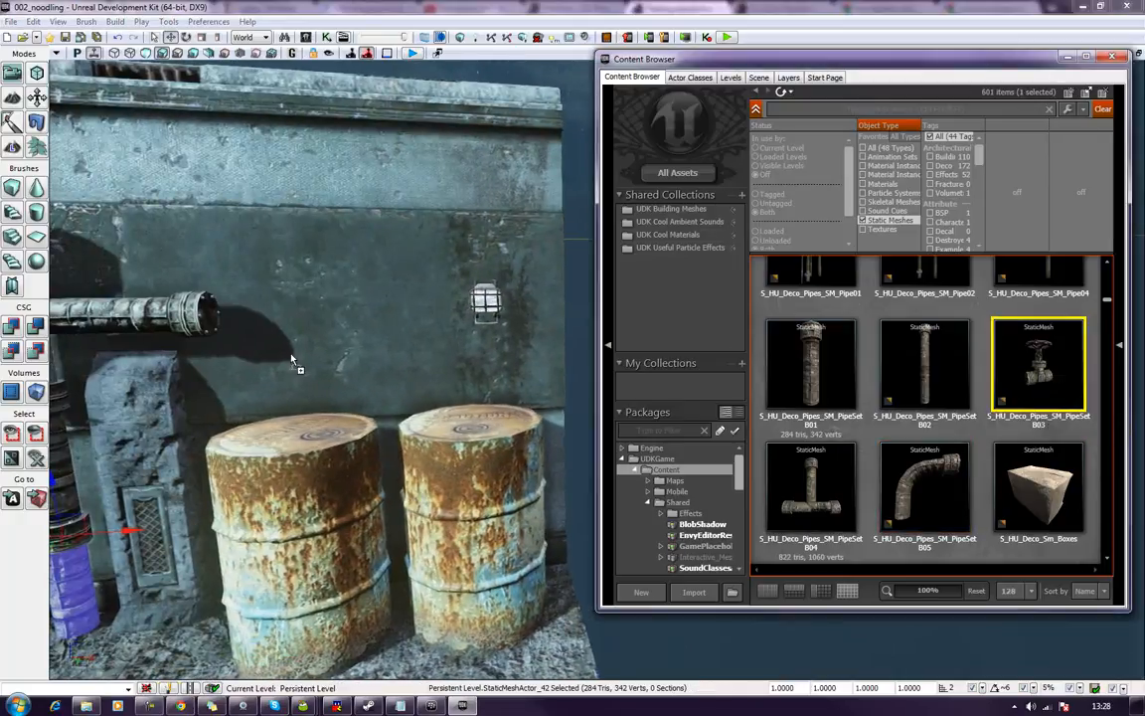
left_click_drag(207, 316, 209, 316)
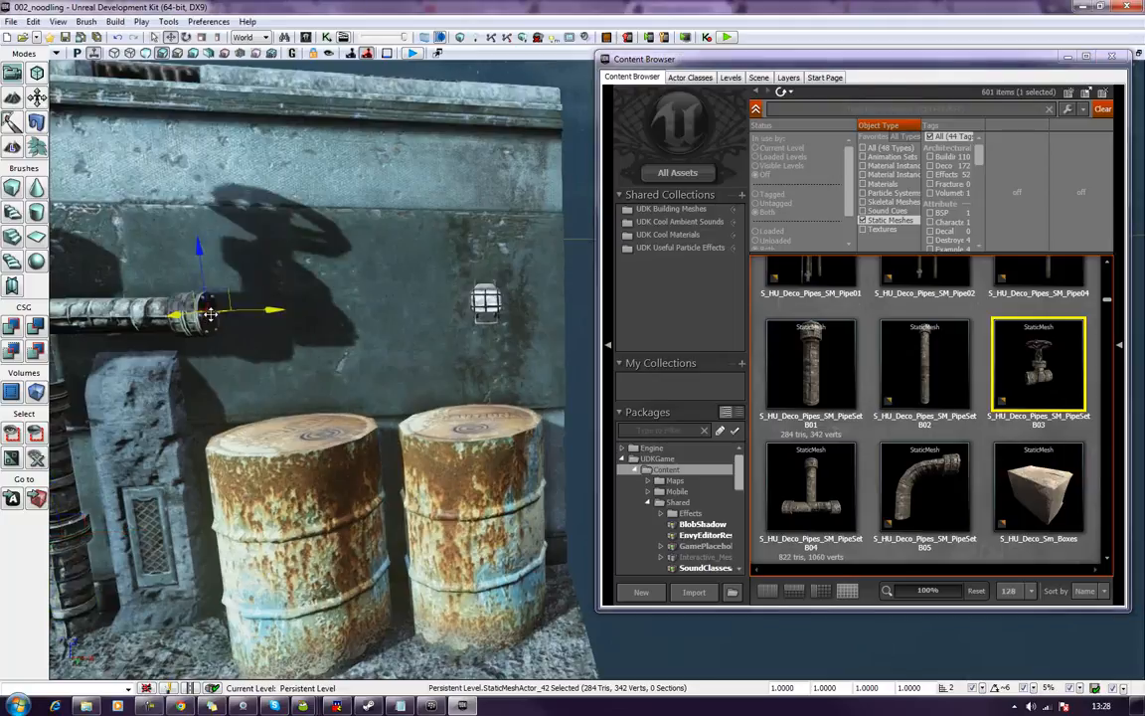
right_click_drag(243, 345, 179, 345)
right_click_drag(441, 340, 461, 329)
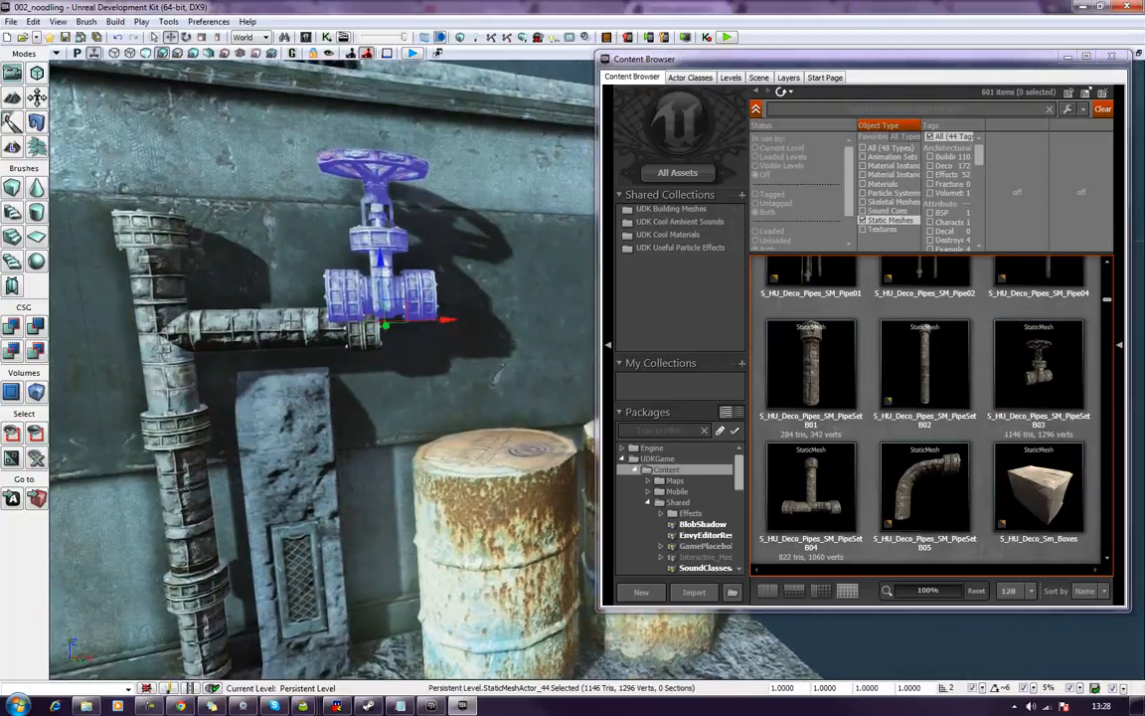
left_click_drag(445, 319, 569, 318)
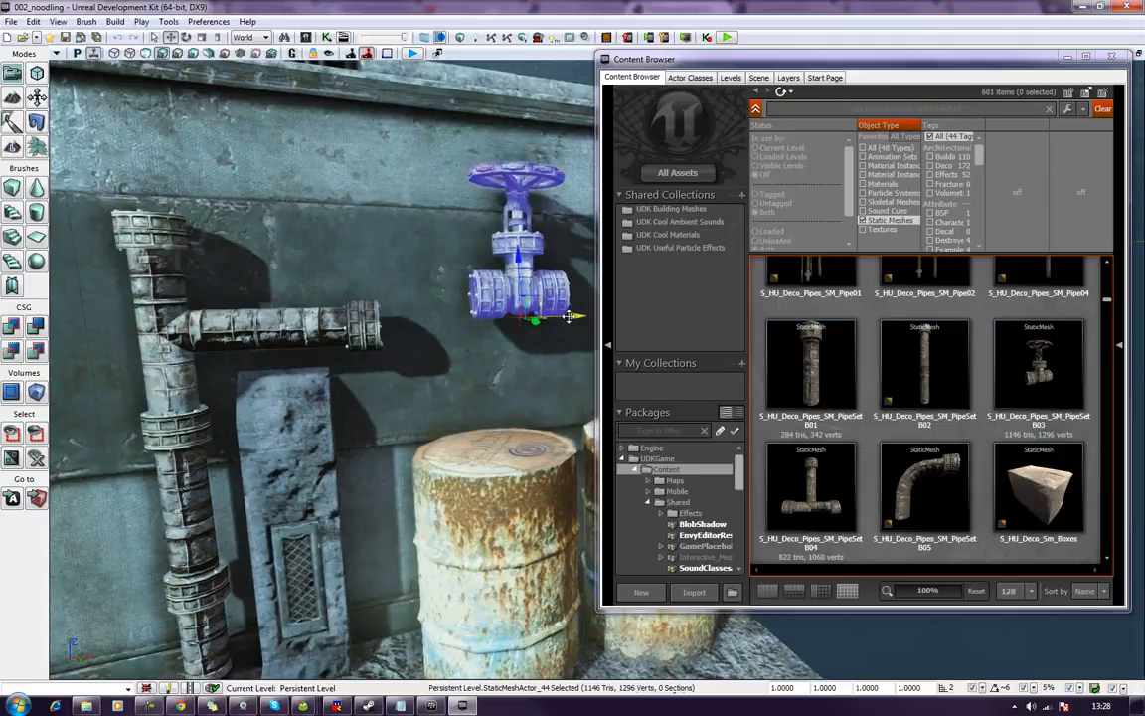
left_click_drag(516, 261, 509, 287)
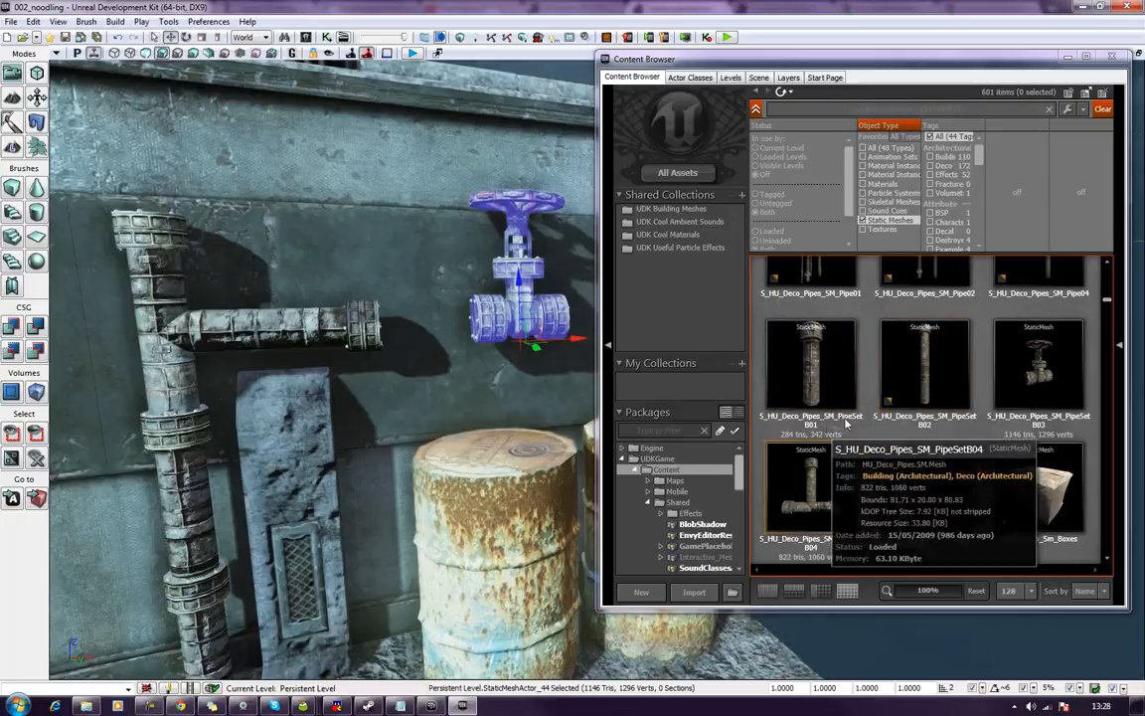
Place a S_HU_Deco_Pipes_SM_PipeSetB01 pipe between the T-pipe's arm and the valve and rotate it to lie horizontally along the wall.
scroll(902, 365, "up", 2)
scroll(903, 365, "down", 4)
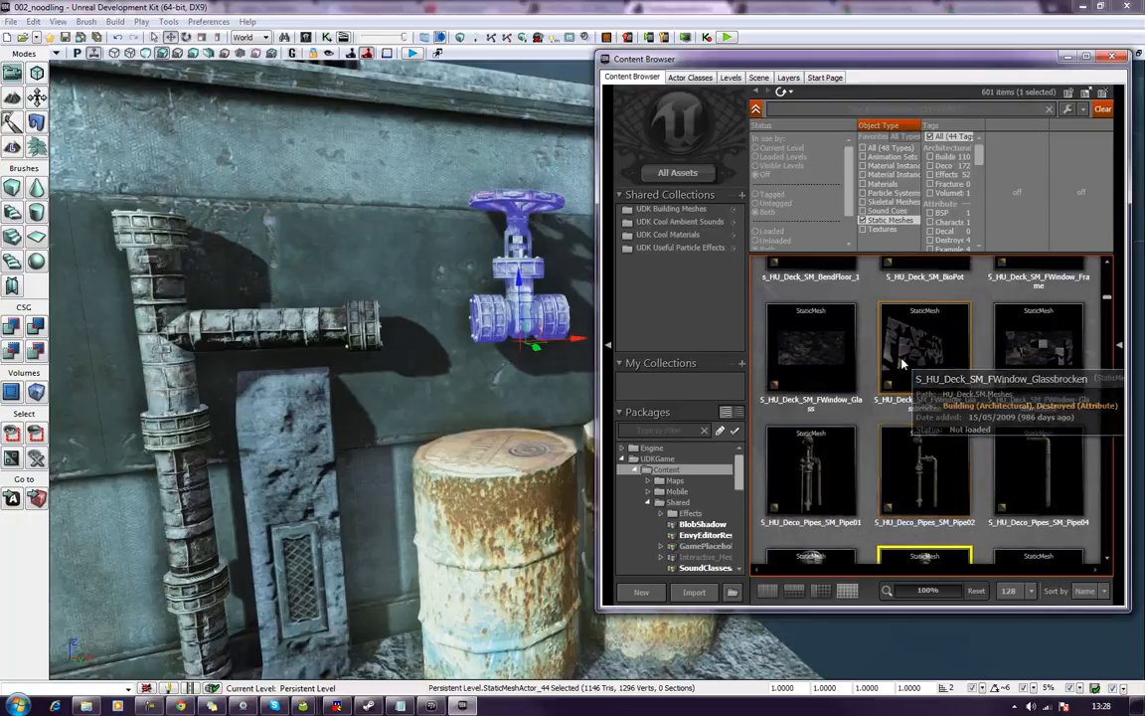
scroll(910, 338, "down", 3)
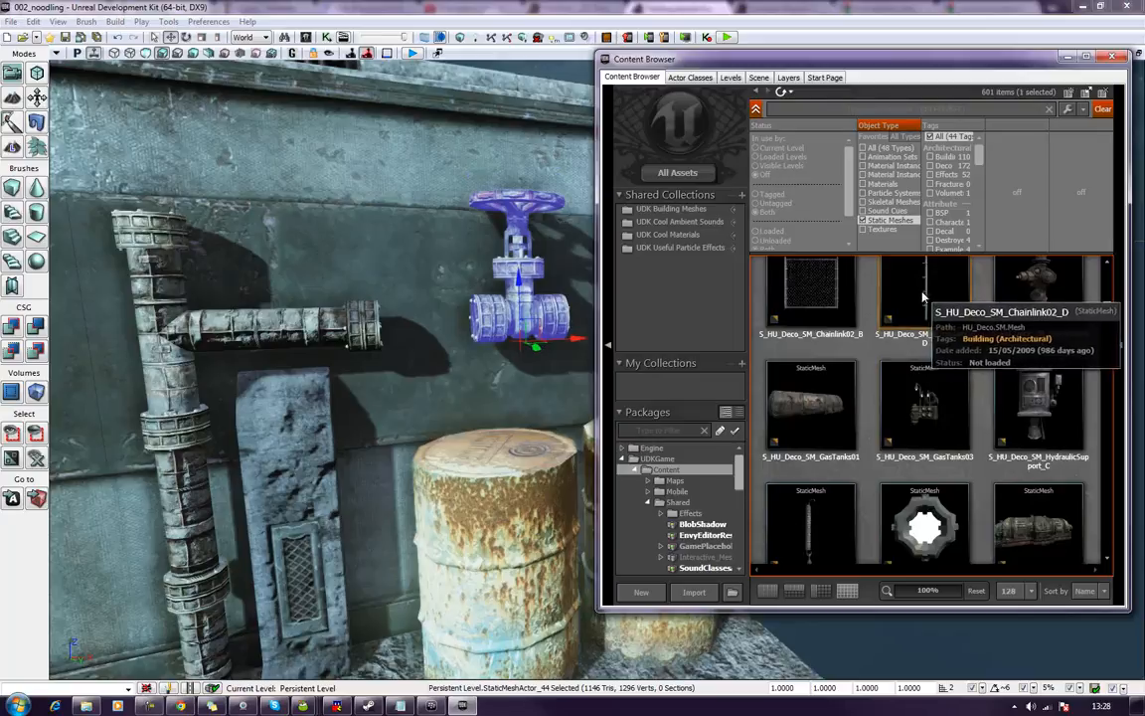
scroll(907, 321, "up", 2)
scroll(907, 321, "up", 5)
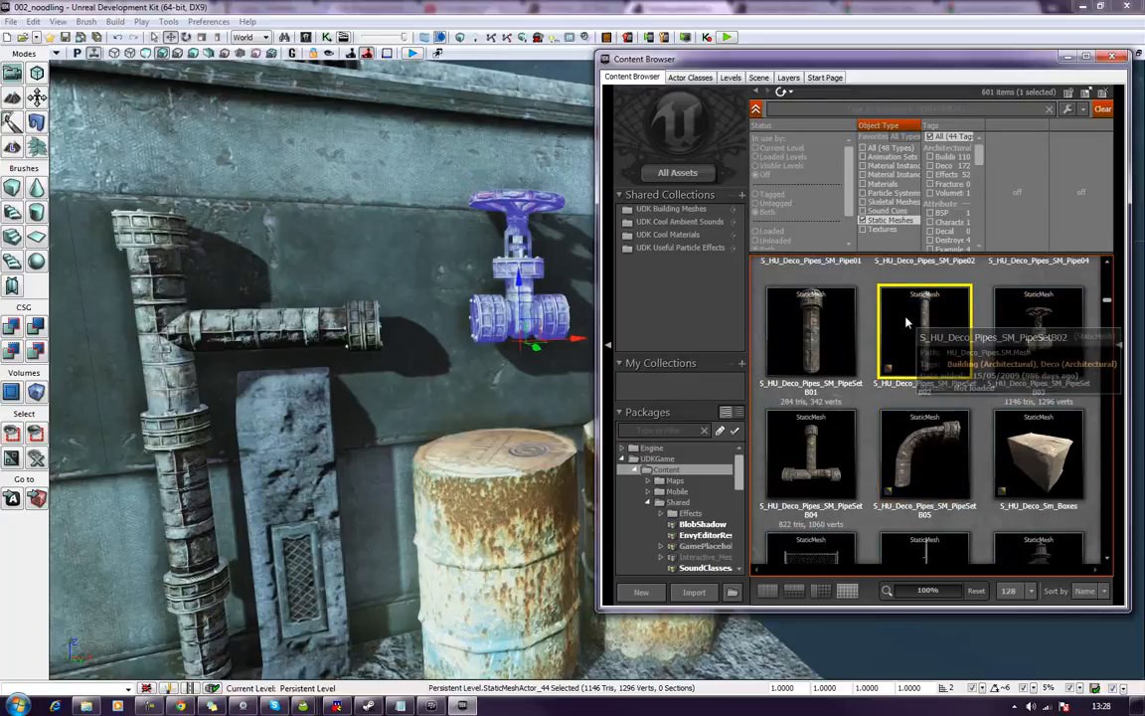
scroll(907, 321, "down", 2)
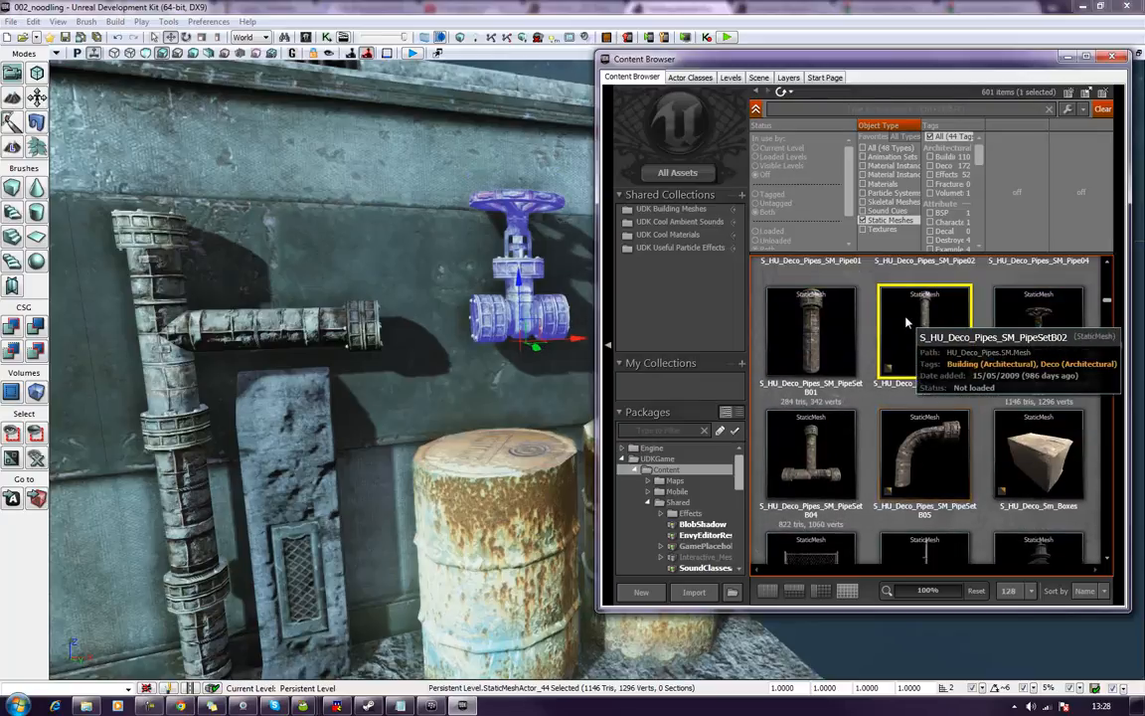
left_click(816, 351)
left_click_drag(816, 353, 474, 321)
key("space")
left_click_drag(430, 254, 378, 320)
right_click_drag(432, 257, 557, 280)
mouse_move(328, 368)
right_mouse_down()
mouse_move(417, 380)
mouse_move(338, 348)
mouse_move(313, 360)
mouse_move(323, 383)
right_mouse_up()
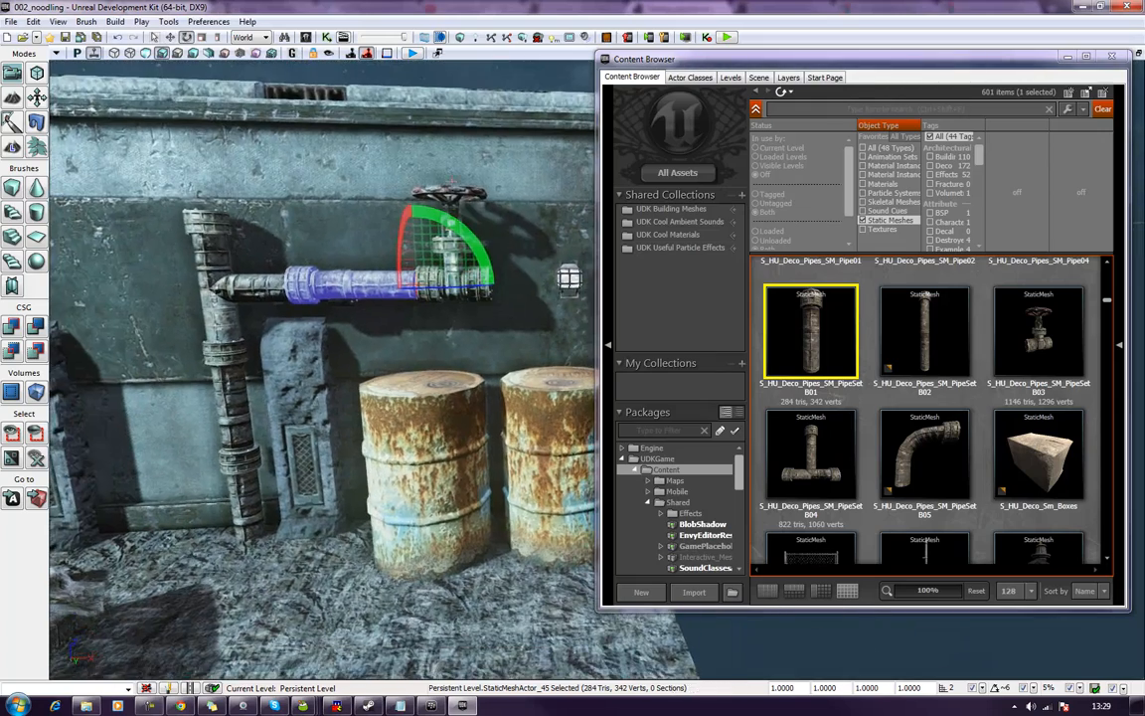
Slide the horizontal pipe along the wall toward the valve and lower it slightly to the height of the T-pipe's arm.
key("space")
left_click_drag(467, 285, 543, 306)
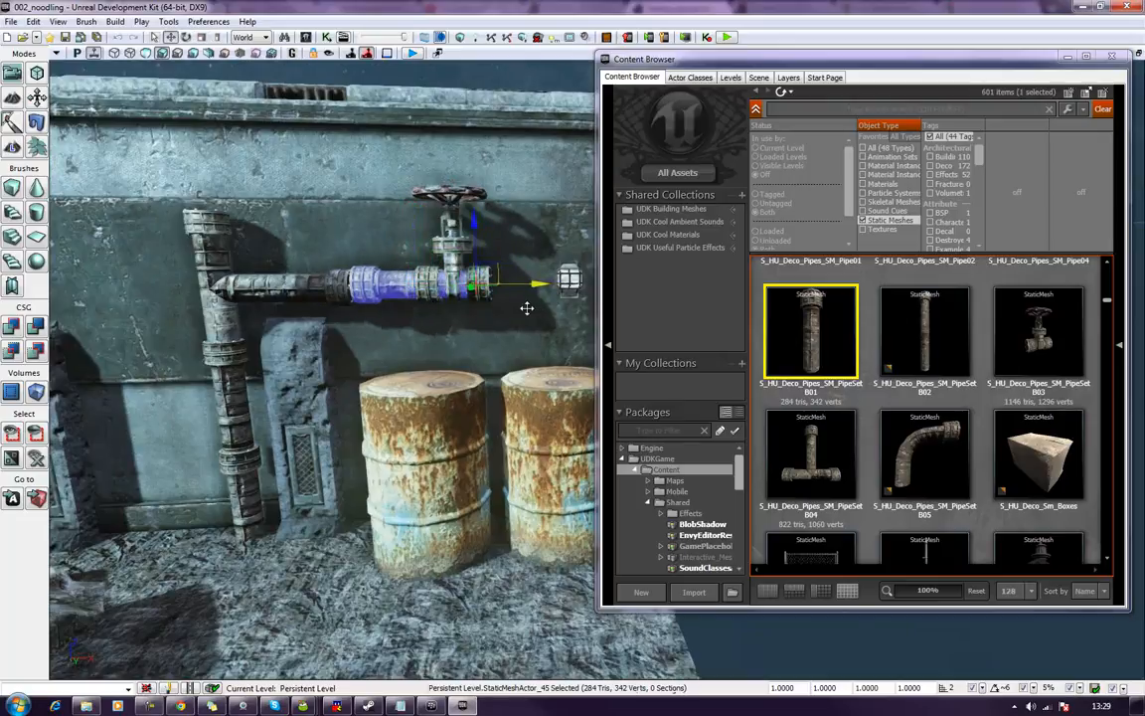
left_click_drag(472, 235, 472, 241)
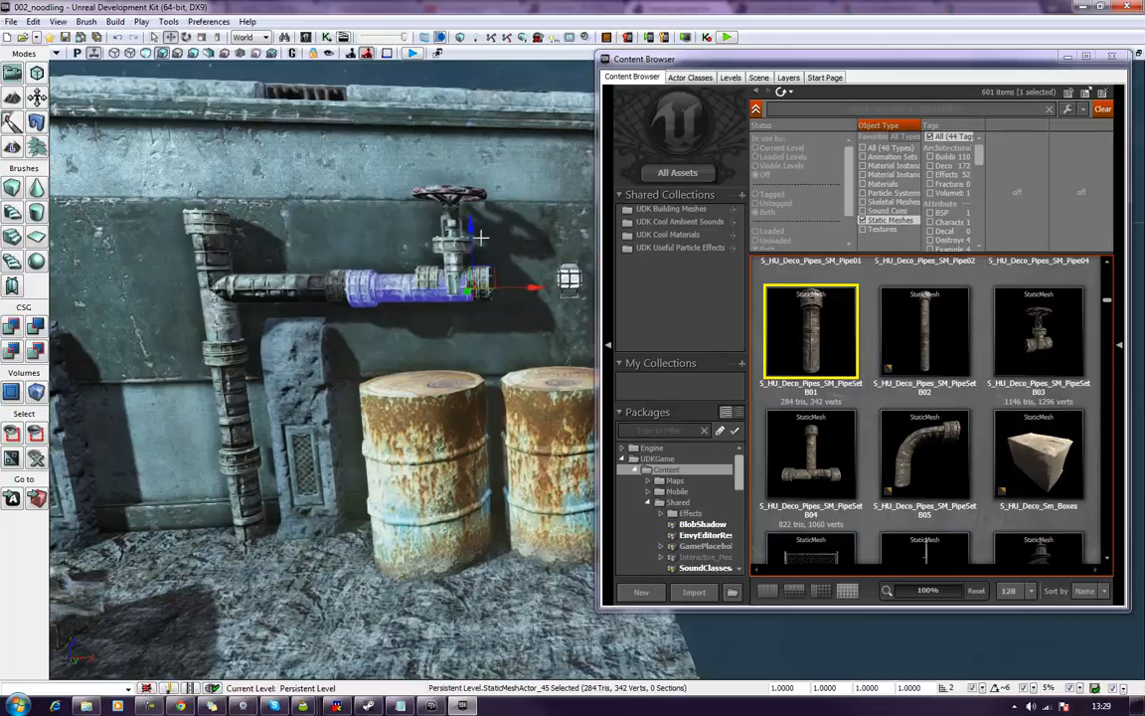
Turn the horizontal pipe end for end so its collar faces the valve, and align its plain end with the T-pipe's arm.
key("space")
left_click_drag(523, 289, 410, 304)
key("space")
mouse_move(409, 305)
right_mouse_down()
mouse_move(527, 298)
mouse_move(502, 289)
mouse_move(512, 288)
mouse_move(368, 298)
mouse_move(467, 298)
mouse_move(386, 298)
mouse_move(403, 298)
right_mouse_up()
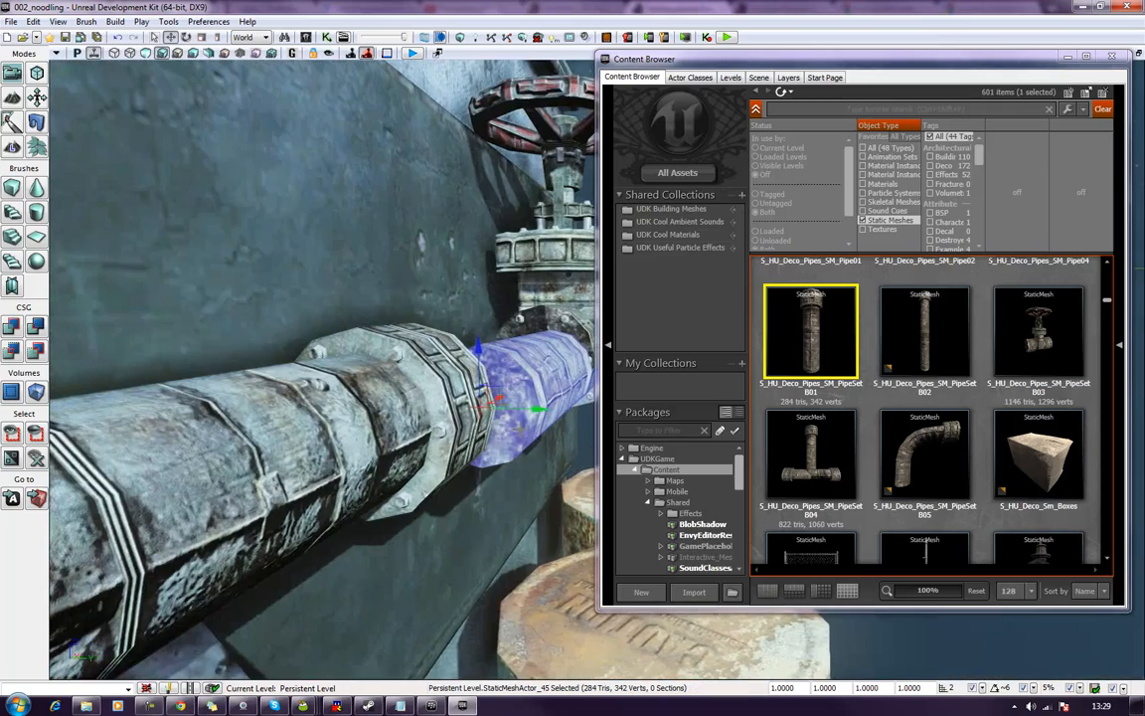
left_click_drag(529, 408, 459, 412)
mouse_move(459, 412)
right_mouse_down()
mouse_move(536, 412)
mouse_move(477, 411)
right_mouse_up()
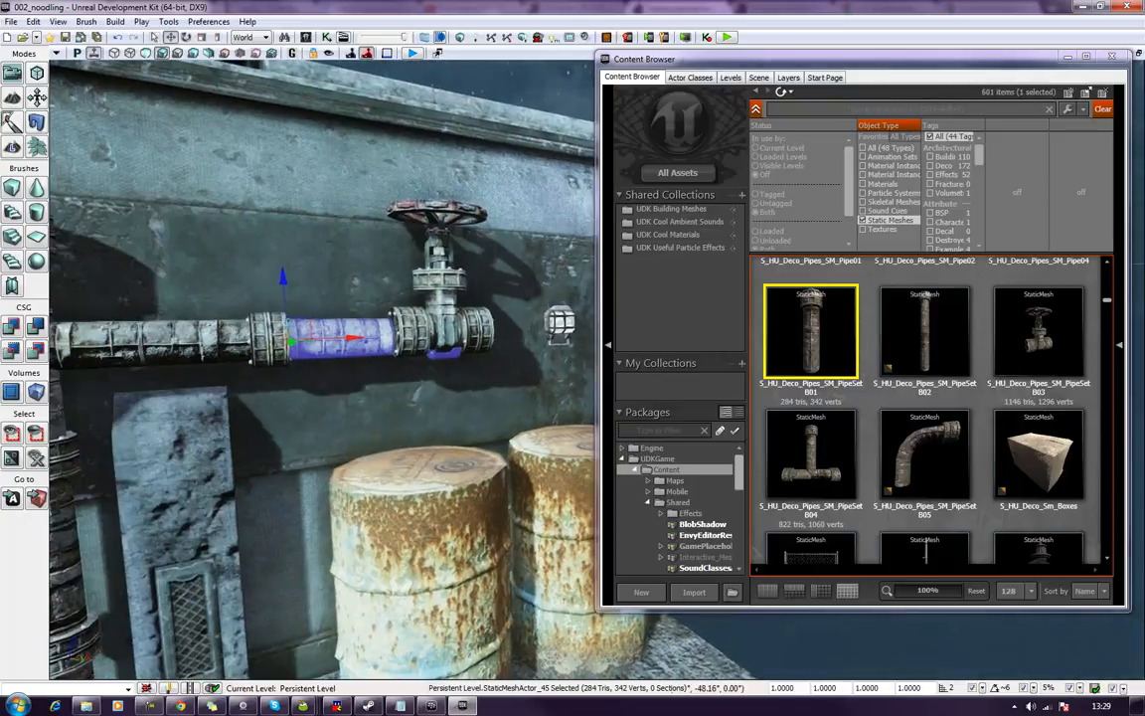
left_click_drag(514, 417, 514, 338)
right_click_drag(515, 338, 514, 369)
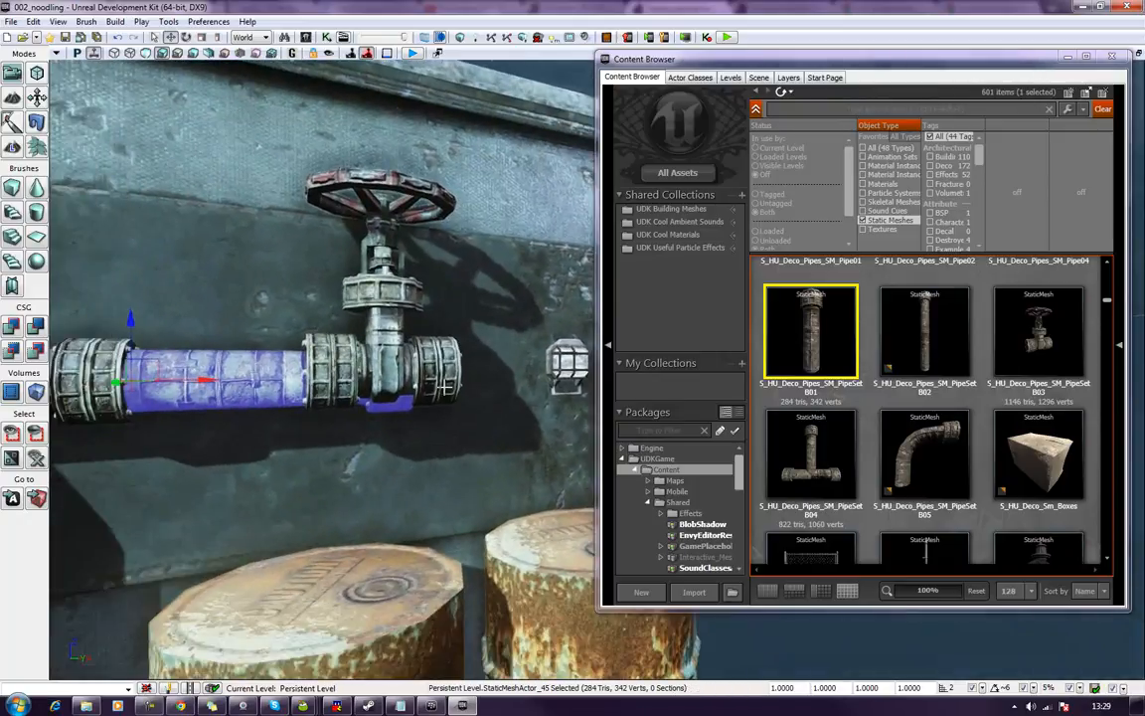
Slide the valve past the horizontal pipe's collar and rotate it so its handwheel faces out from the wall and its pipe section stands vertically.
left_click(443, 376)
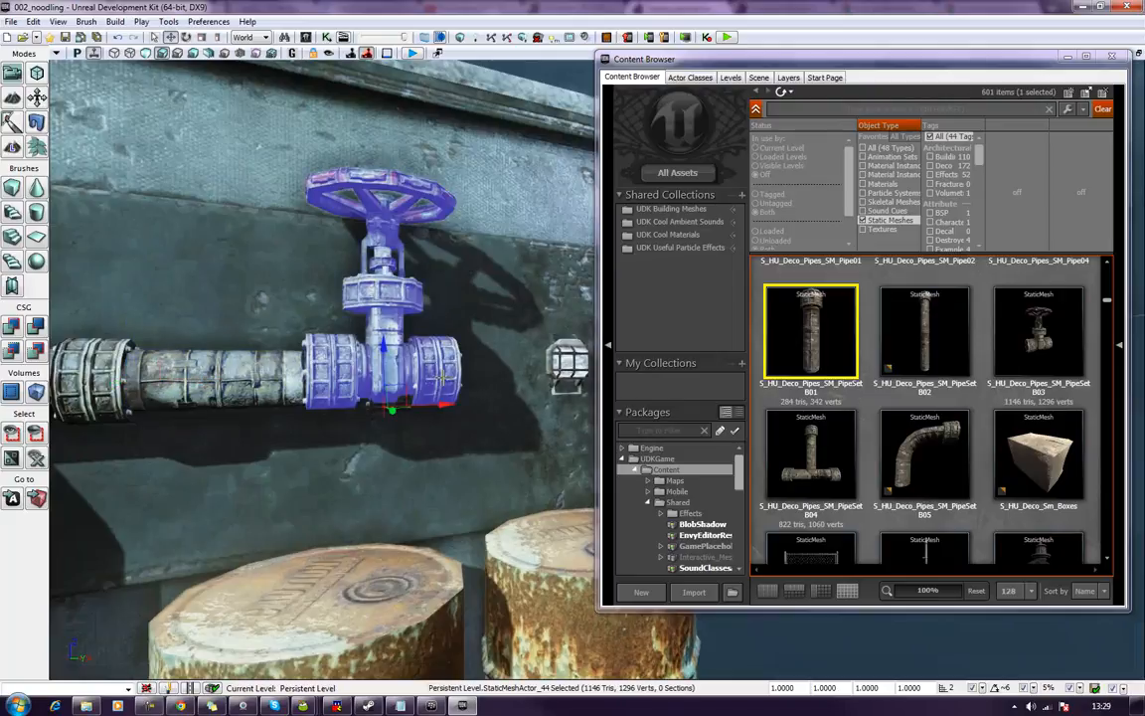
left_click_drag(447, 405, 574, 403)
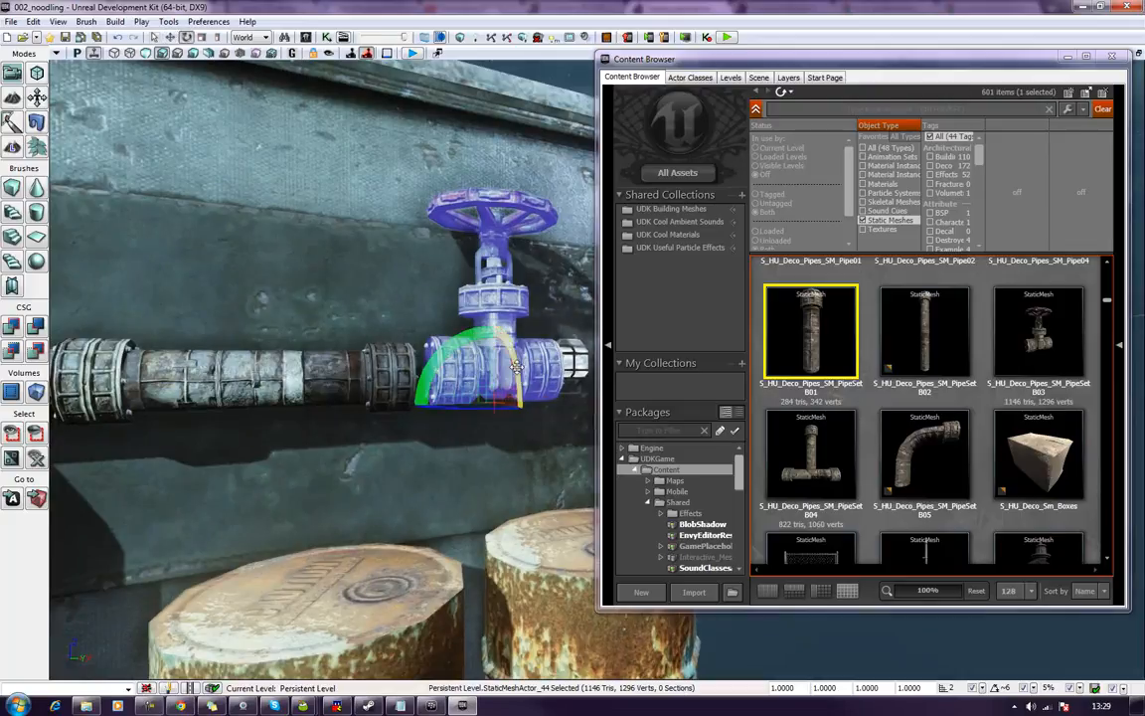
left_click_drag(467, 402, 494, 316)
left_click_drag(436, 373, 429, 372)
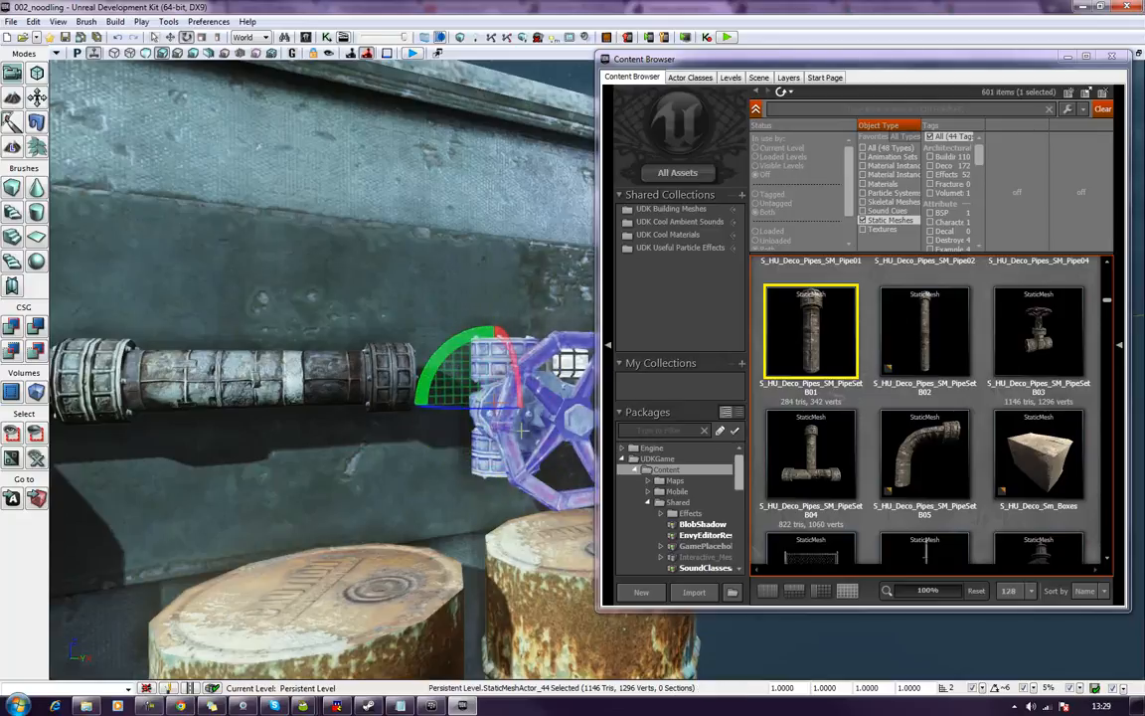
Move the rotated valve against the horizontal pipe's collar and push it back toward the wall into line with the pipe.
key("w")
left_click_drag(511, 385, 447, 355)
right_click_drag(448, 356, 780, 373)
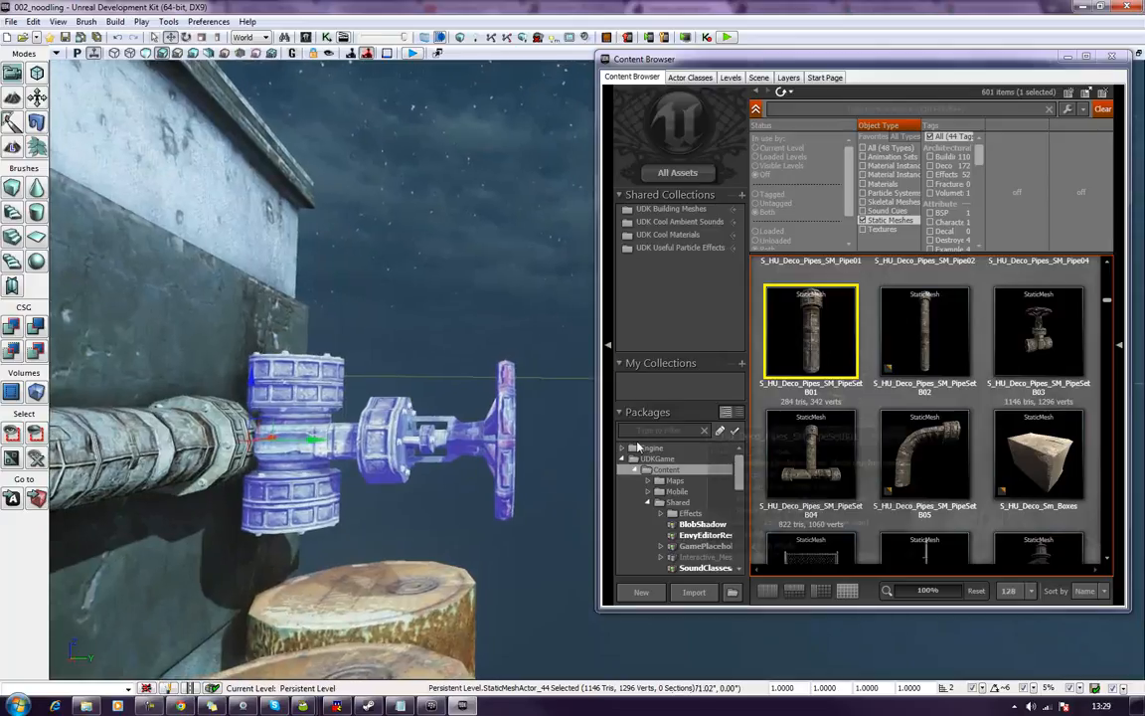
left_click_drag(313, 440, 240, 448)
right_click_drag(240, 450, 99, 433)
middle_click_drag(239, 451, 417, 453)
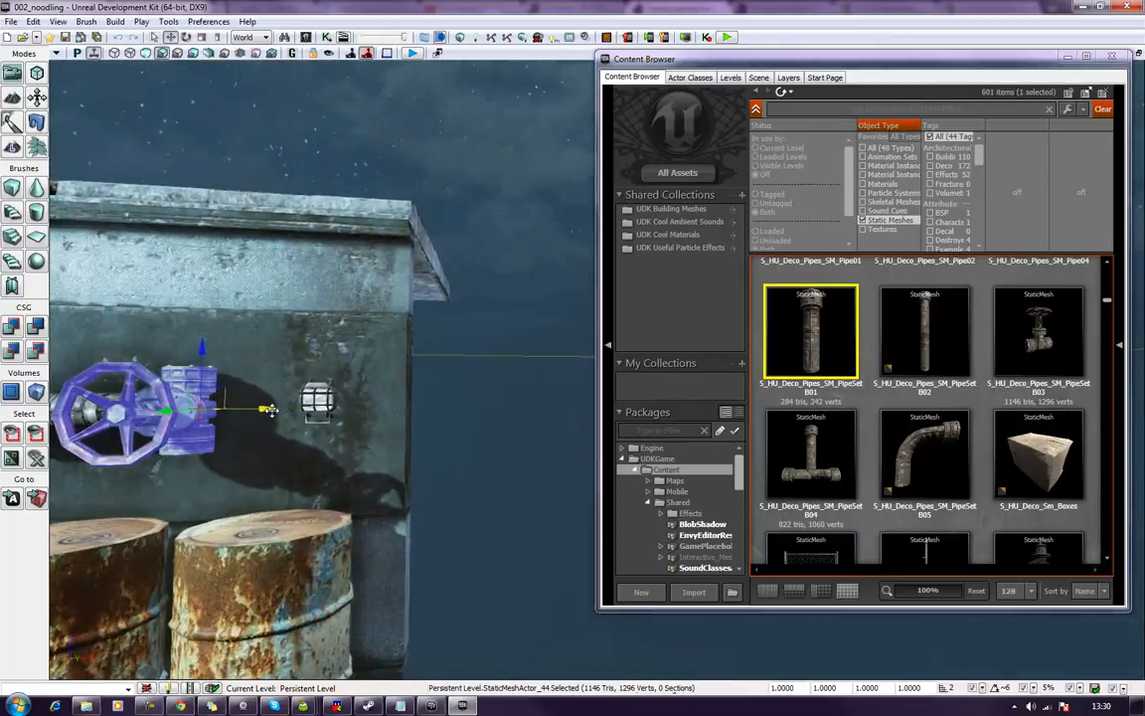
mouse_move(269, 408)
left_mouse_down()
mouse_move(254, 412)
mouse_move(268, 413)
left_mouse_up()
right_click_drag(268, 413, 260, 326)
left_click(321, 300)
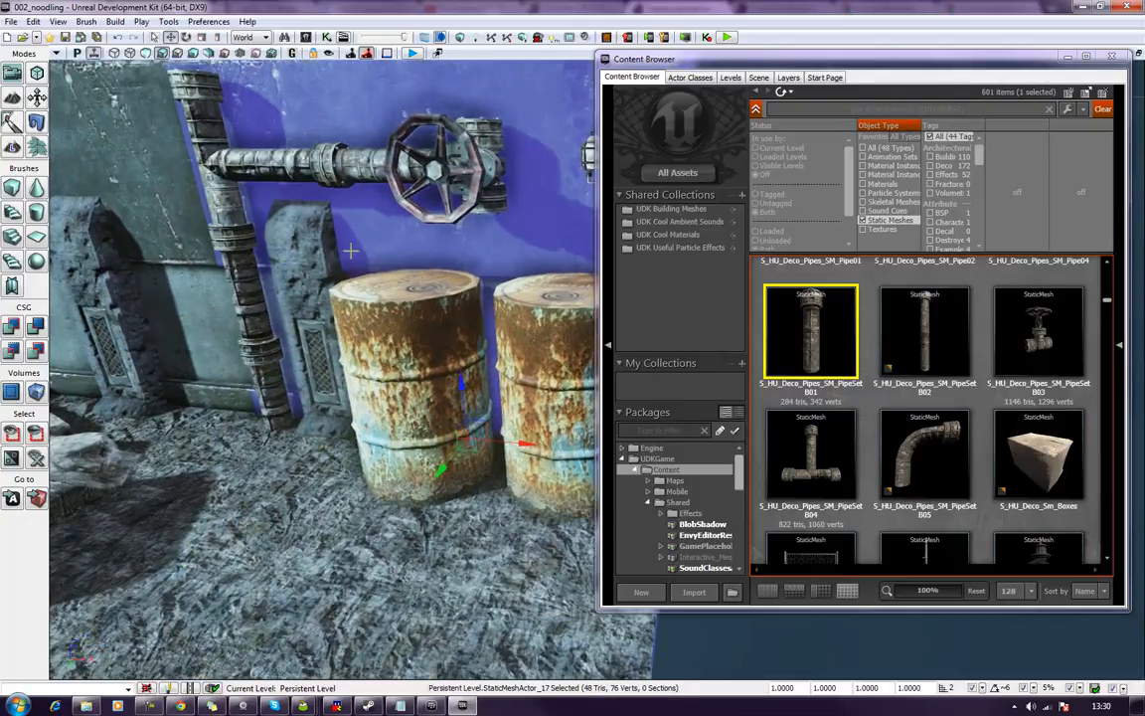
scroll(351, 251, "down", 5)
right_click_drag(351, 250, 353, 169)
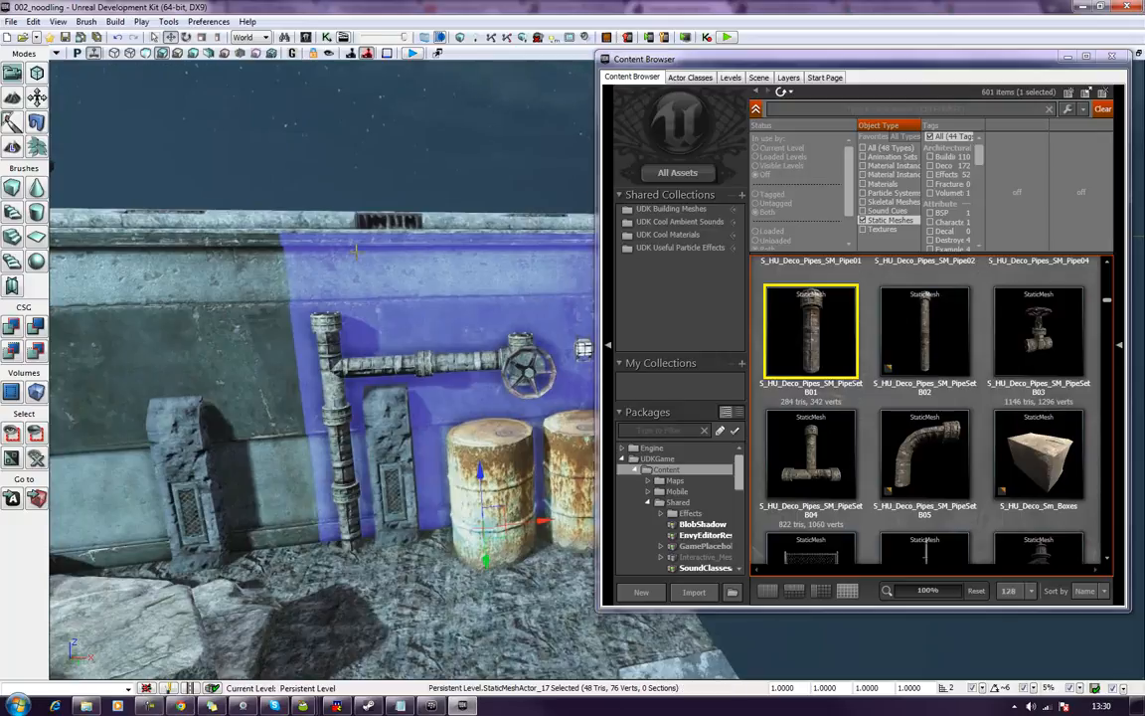
right_click_drag(499, 335, 557, 335)
left_click(415, 317)
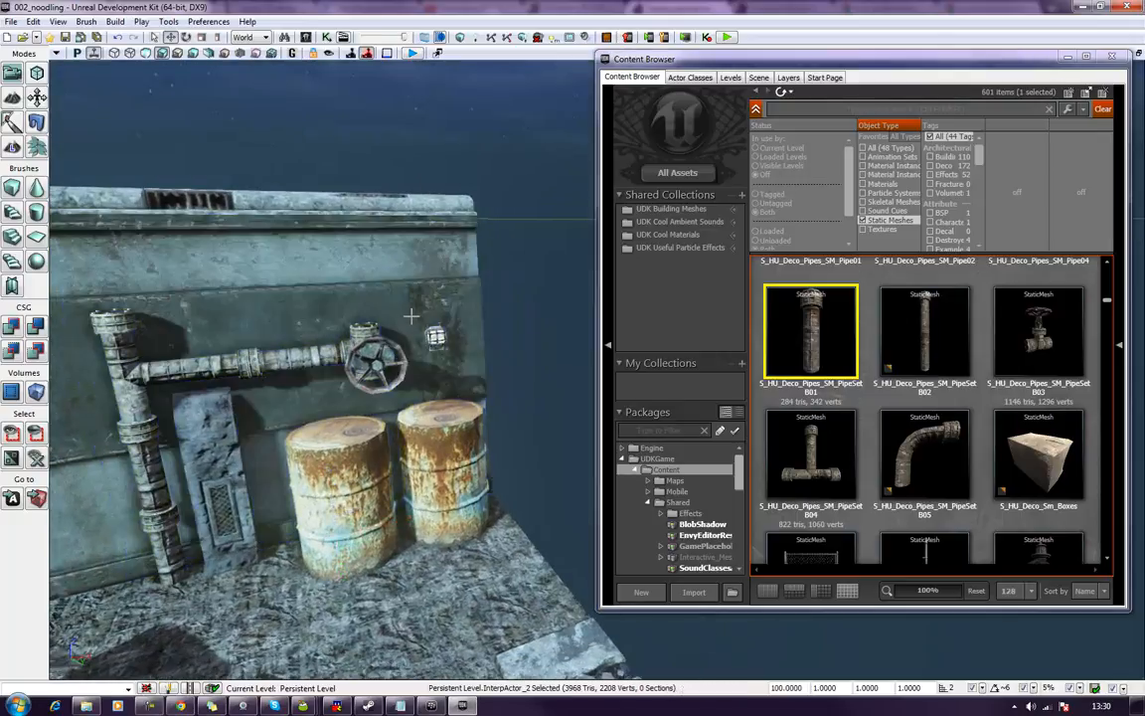
Try duplicating the valve, horizontal pipe and T-pipe together as a second row above the originals.
left_click(376, 360)
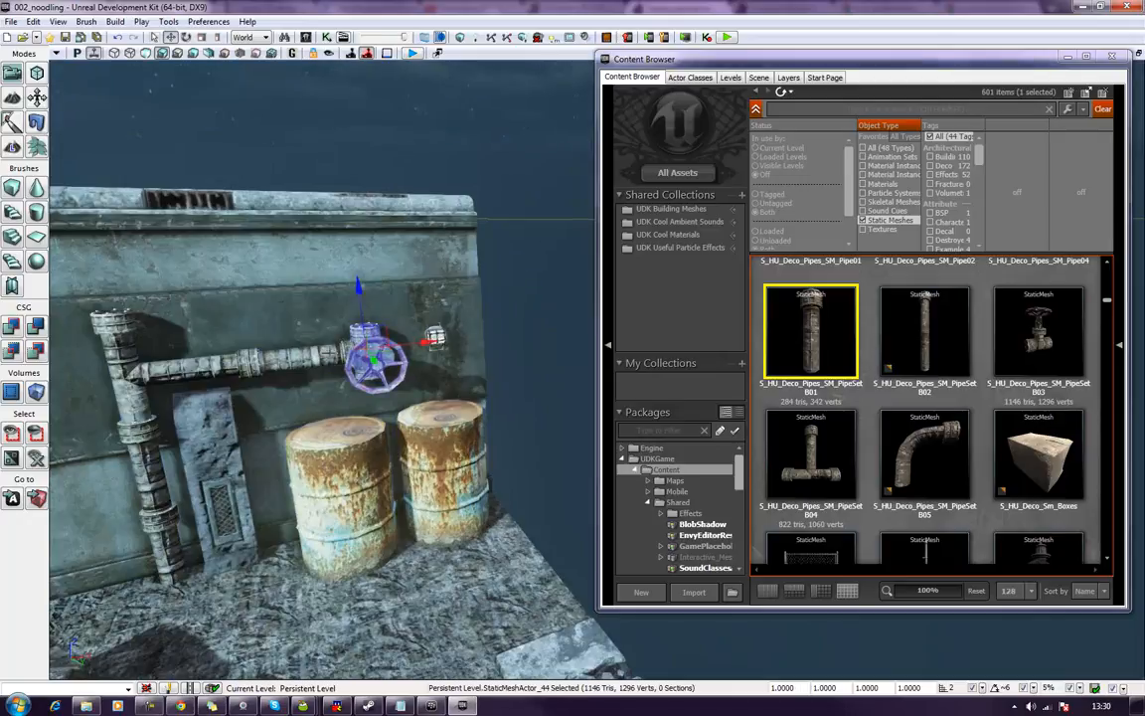
left_click(327, 354, "ctrl")
left_click(130, 371, "ctrl")
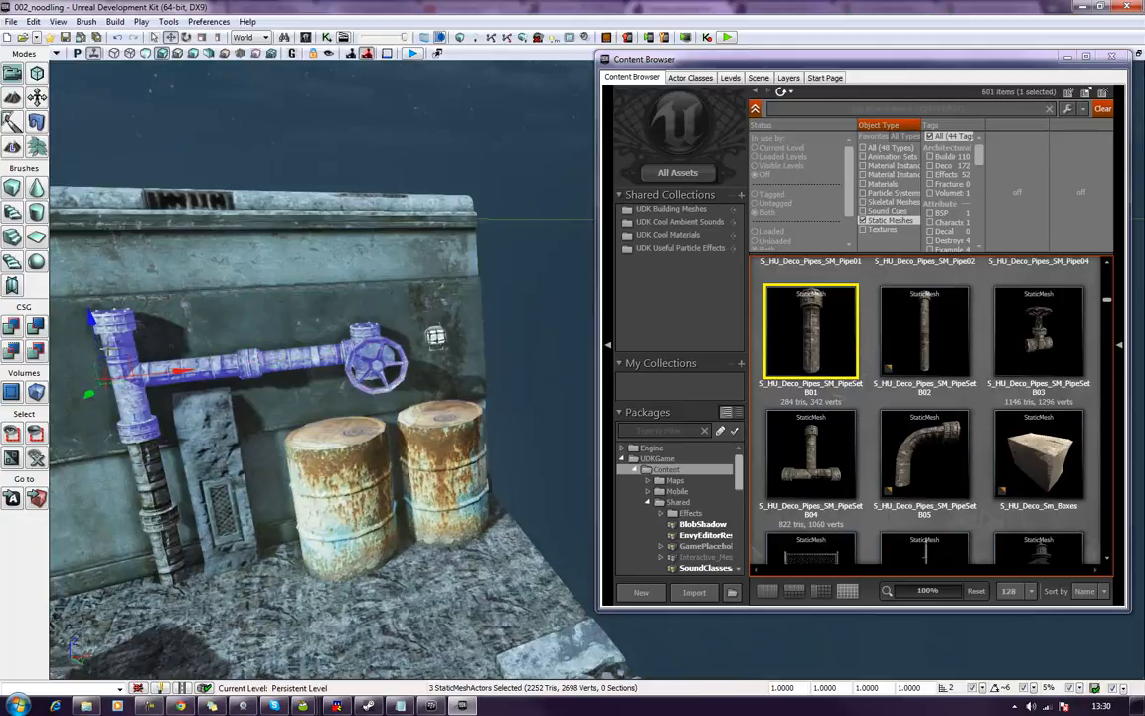
left_click_drag(96, 333, 62, 217, "alt")
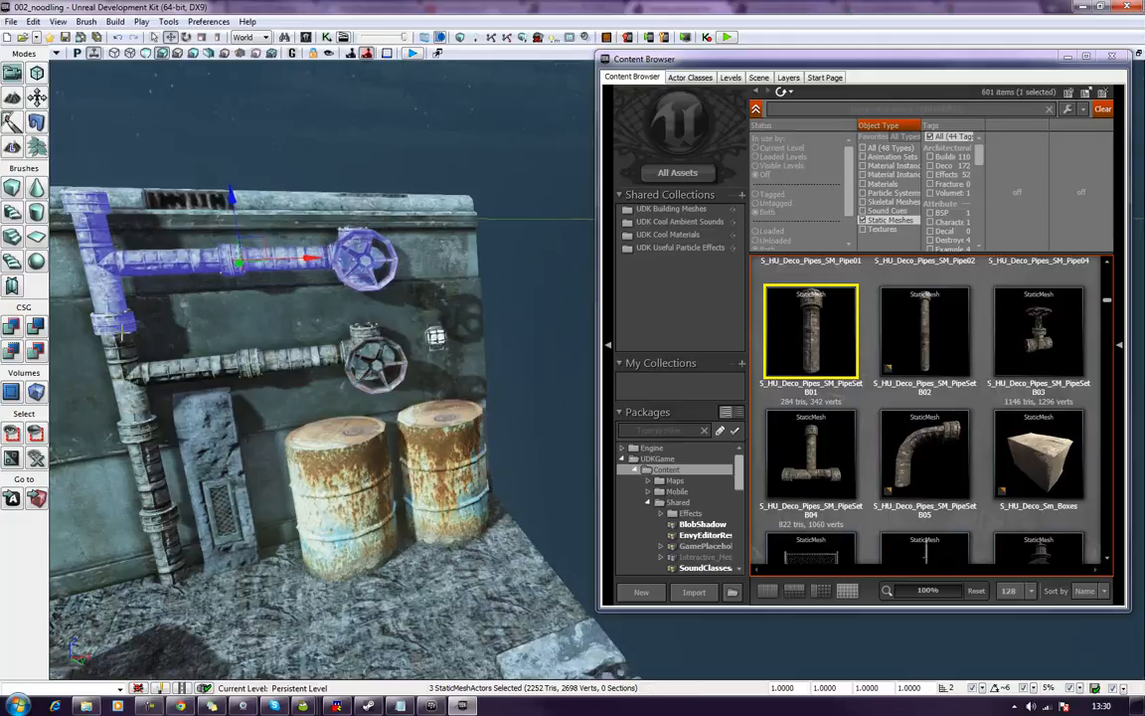
key("ctrl+z")
Place a S_HU_Deco_Pipes_SM_PipeSetB02 pipe on the T-pipe's upper end to extend the vertical run past the wall's top.
right_click_drag(303, 348, 346, 388)
left_click_drag(923, 333, 182, 358)
right_click_drag(182, 358, 358, 387)
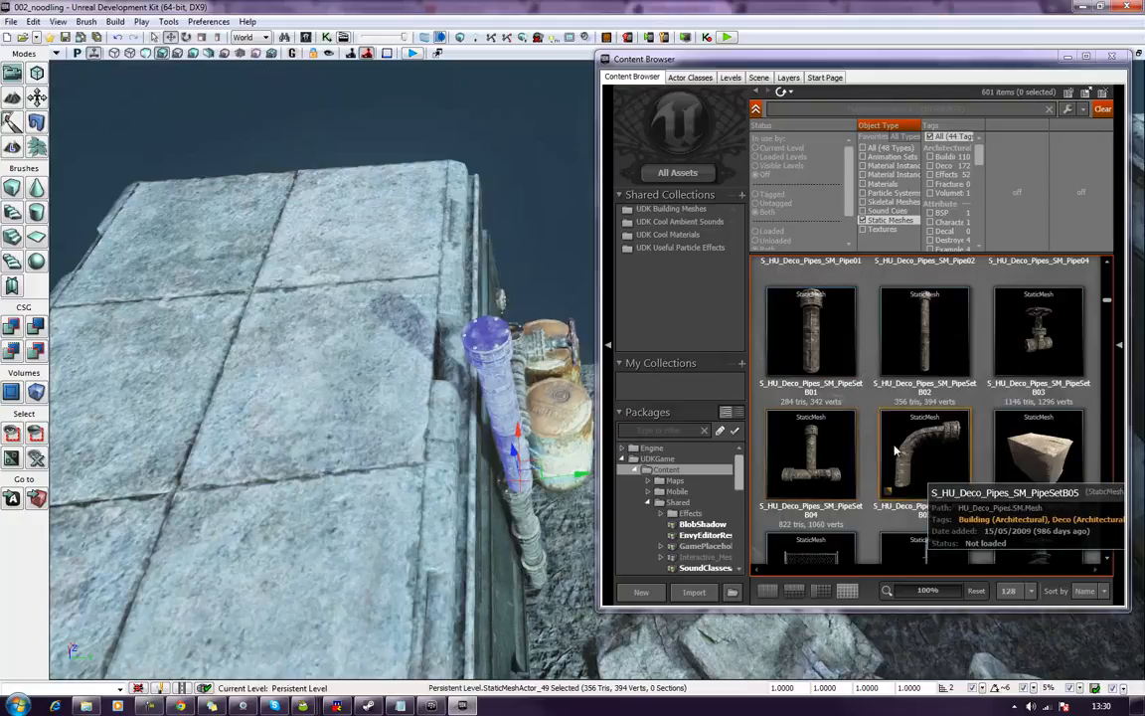
Place the S_HU_Deco_Pipes_SM_PipeSetB05 elbow at the top of the vertical run and raise it onto the upper pipe's end.
left_click_drag(910, 452, 485, 343)
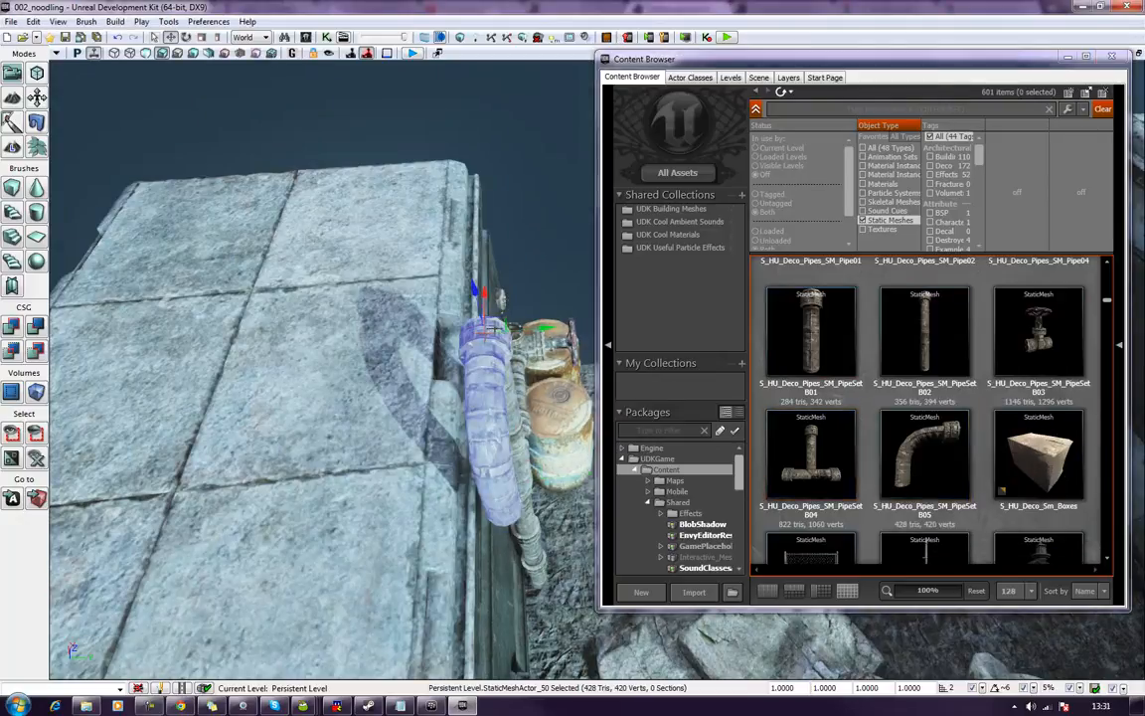
right_click_drag(448, 295, 81, 280)
left_click_drag(406, 361, 501, 269)
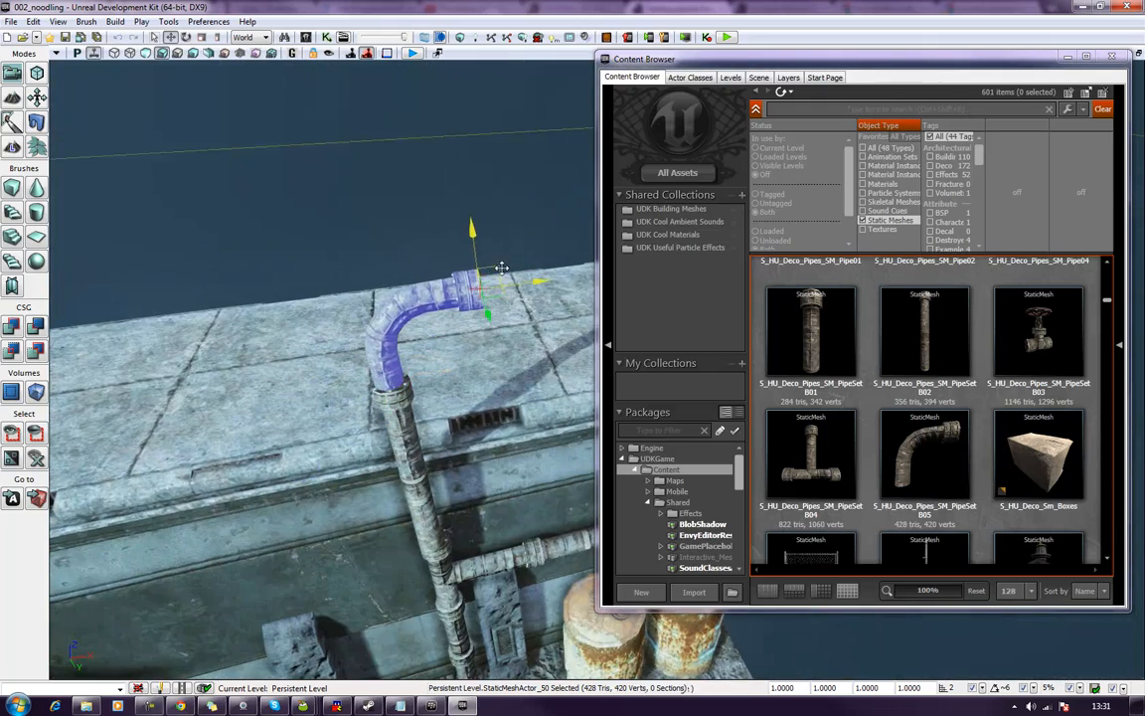
Rotate the elbow so its collared end points over the wall's top, and reseat its lower end on the vertical pipe.
right_click_drag(378, 437, 576, 447)
key("space")
key("space")
key("space")
key("space")
key("space")
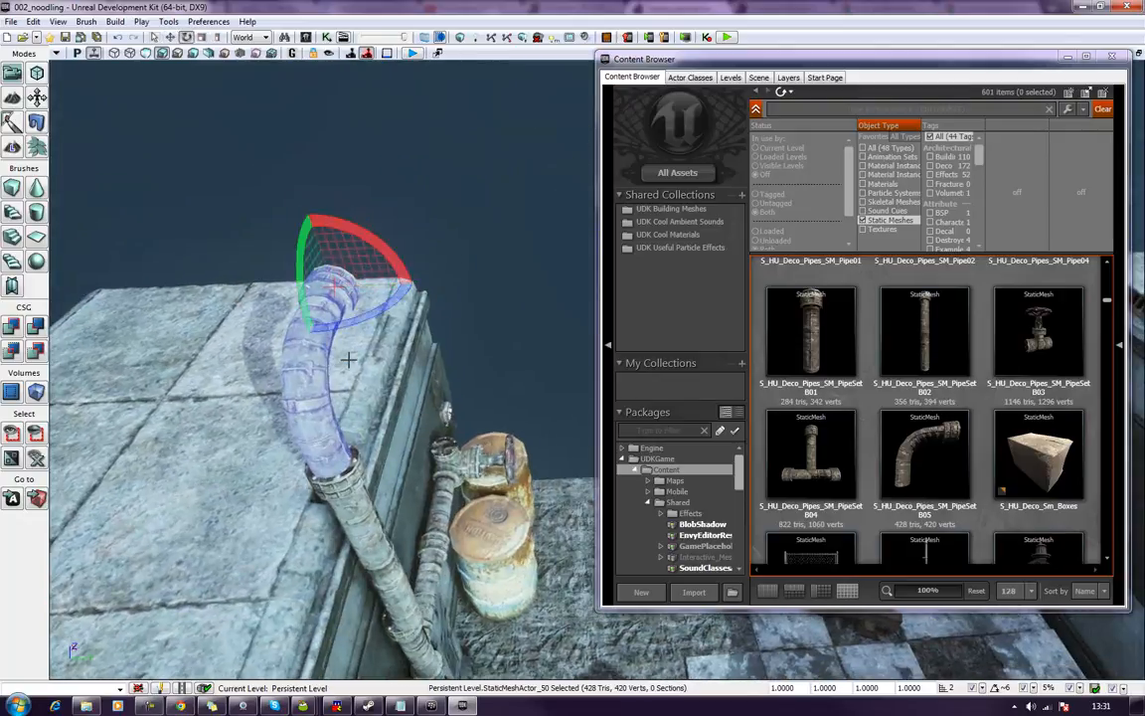
left_click_drag(343, 320, 403, 286)
key("space")
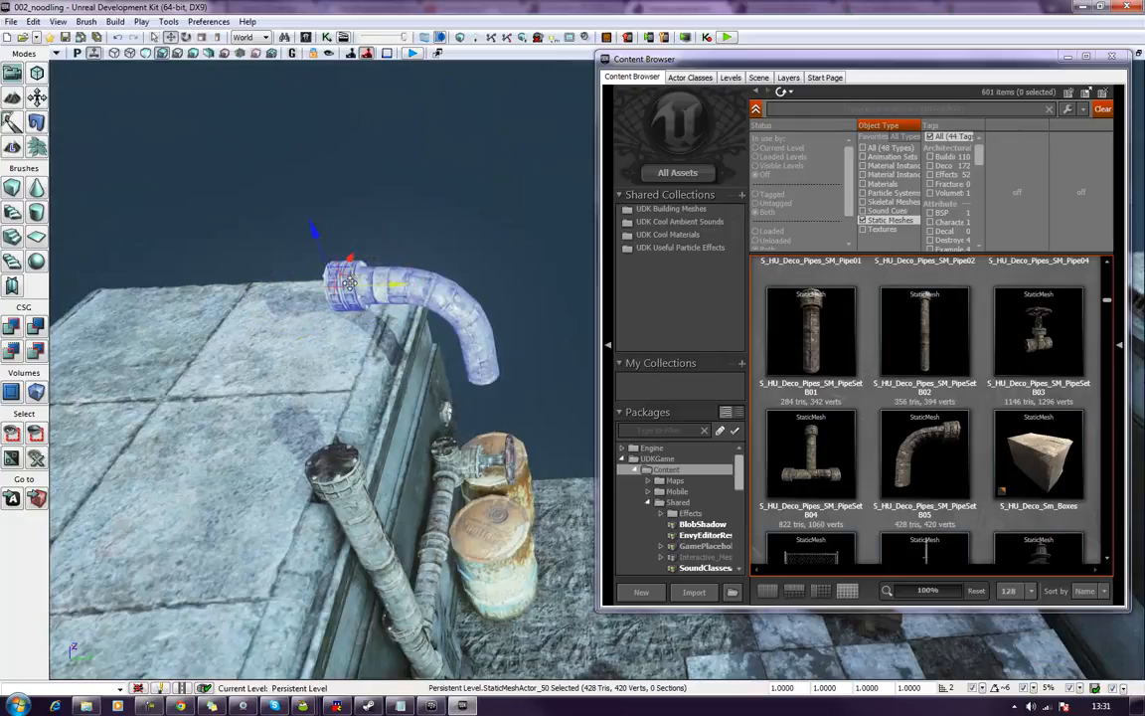
left_click_drag(348, 286, 165, 354)
mouse_move(192, 434)
right_mouse_down()
mouse_move(139, 428)
mouse_move(99, 398)
mouse_move(174, 427)
mouse_move(199, 413)
right_mouse_up()
right_click_drag(477, 457, 511, 440)
Place a S_HU_Deco_Pipes_SM_PipeSetB02 pipe at the elbow's collared end and rotate it to lie horizontally over the wall's top.
left_click(918, 348)
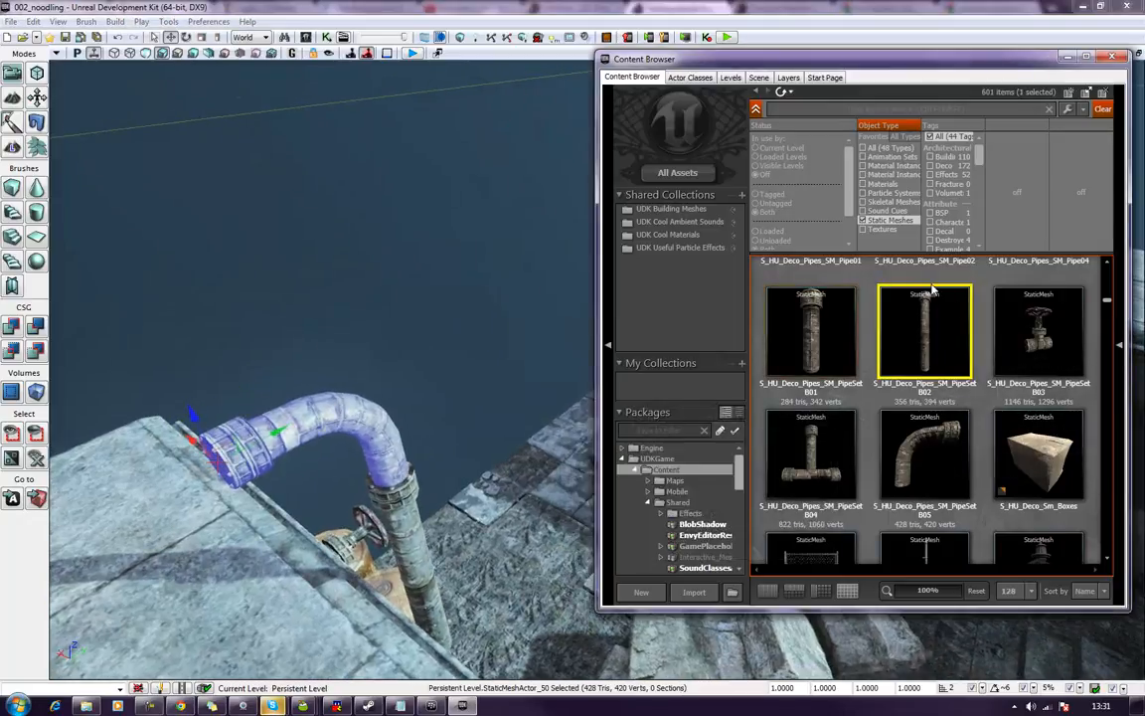
right_click_drag(557, 408, 756, 418)
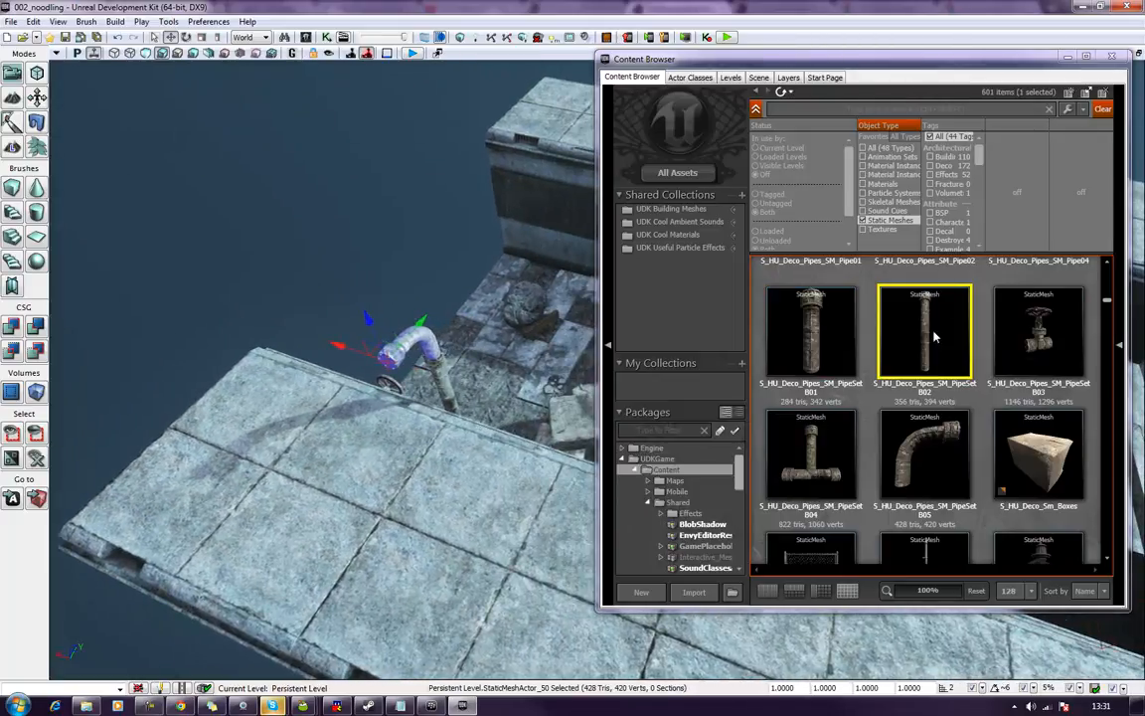
left_click_drag(933, 339, 385, 366)
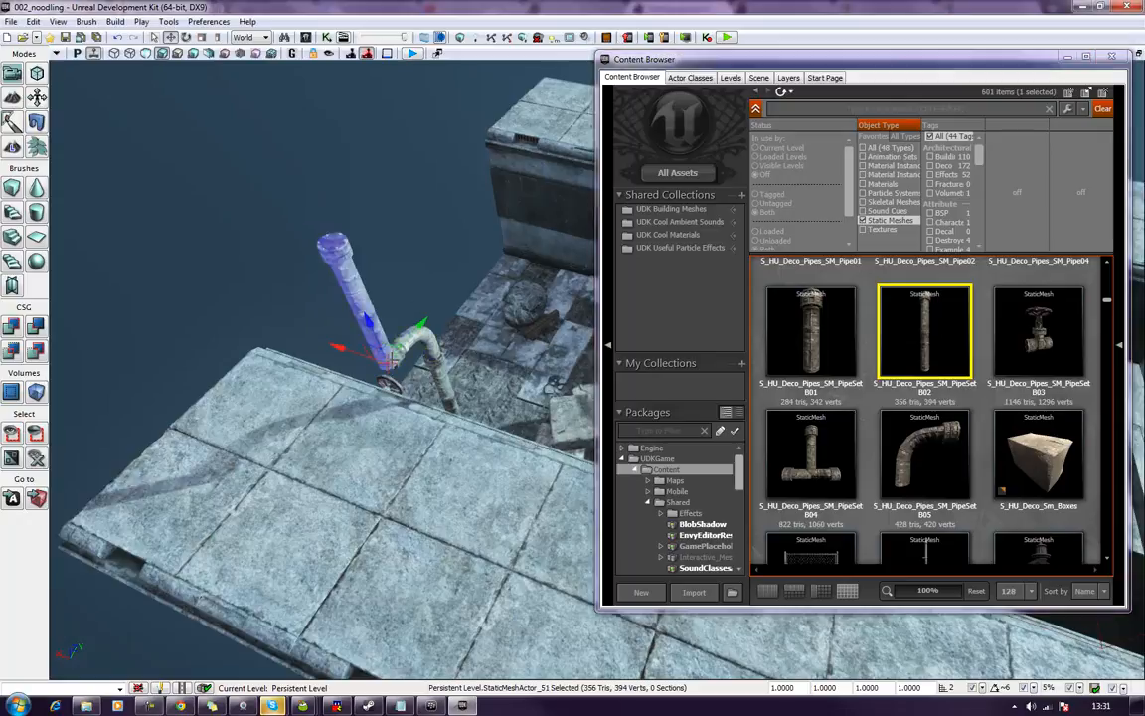
right_click_drag(384, 301, 358, 326)
key("space")
left_click_drag(379, 324, 435, 405)
Move the horizontal pipe so its end fits into the elbow's collar.
mouse_move(430, 296)
right_mouse_down()
mouse_move(239, 363)
mouse_move(424, 354)
mouse_move(397, 318)
mouse_move(398, 398)
mouse_move(438, 378)
mouse_move(398, 348)
mouse_move(437, 298)
right_mouse_up()
key("space")
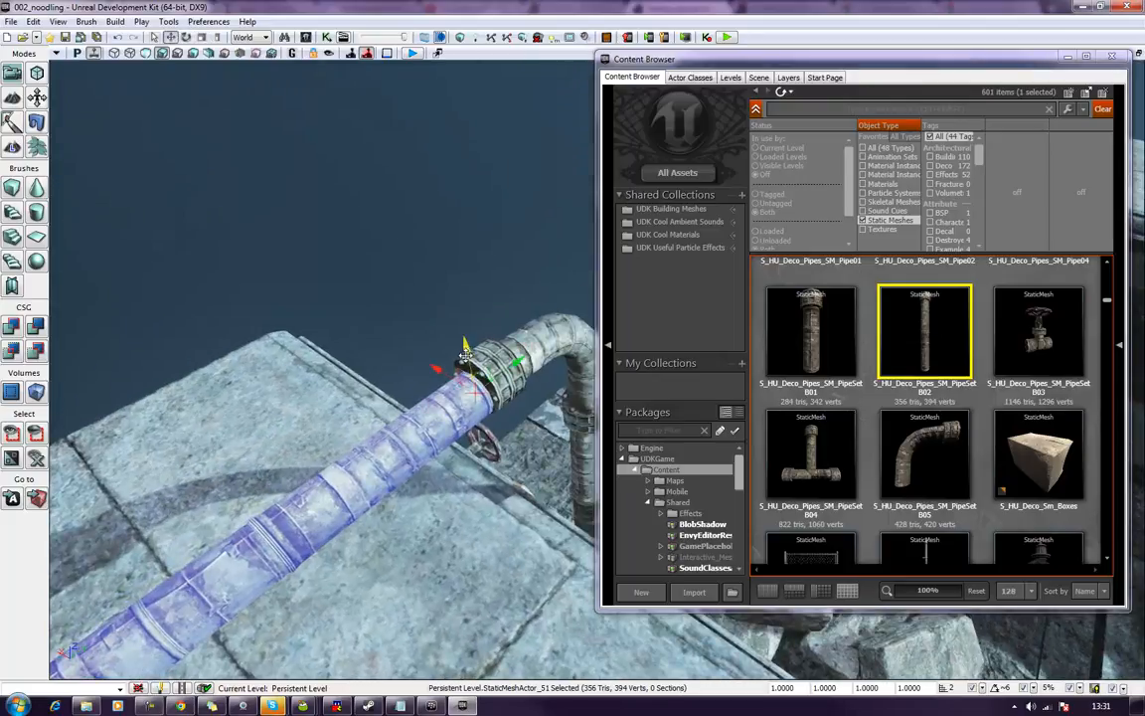
left_click_drag(468, 354, 463, 342)
left_click(507, 350)
left_click(426, 296)
right_click_drag(426, 296, 497, 358)
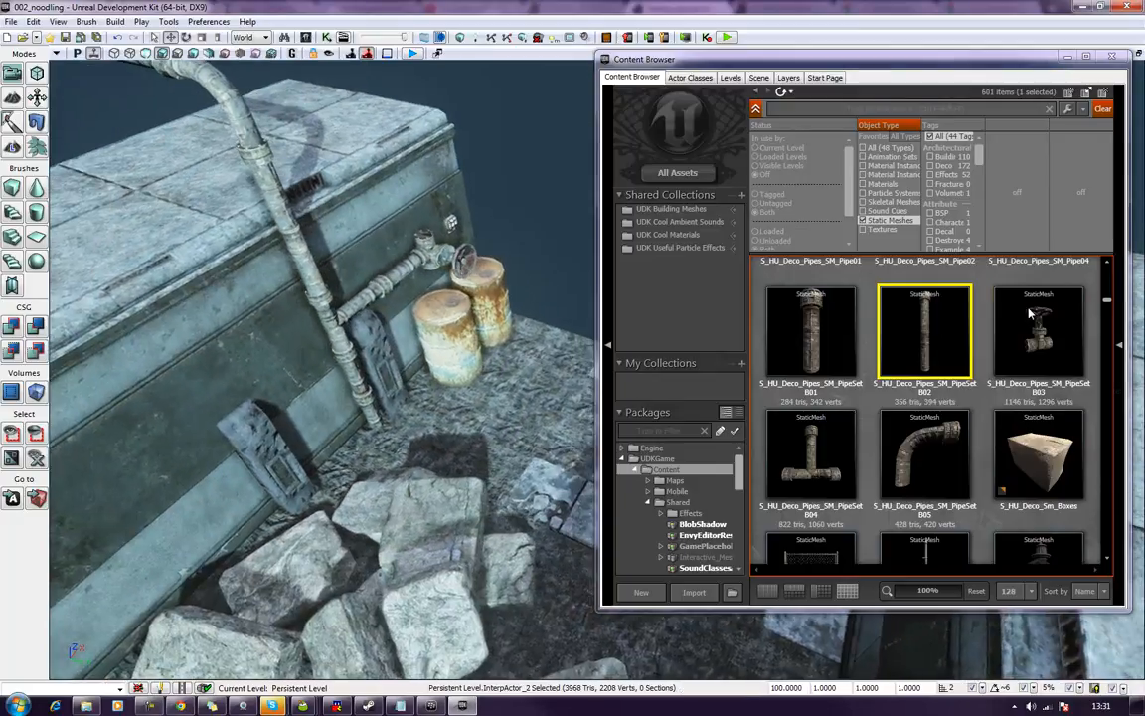
Place the S_HU_Deco_Pipes_SM_Pipe02 assembly on the wall's top near the horizontal pipe's free end and rotate it to face the pipe.
left_click(960, 355)
scroll(960, 357, "up", 2)
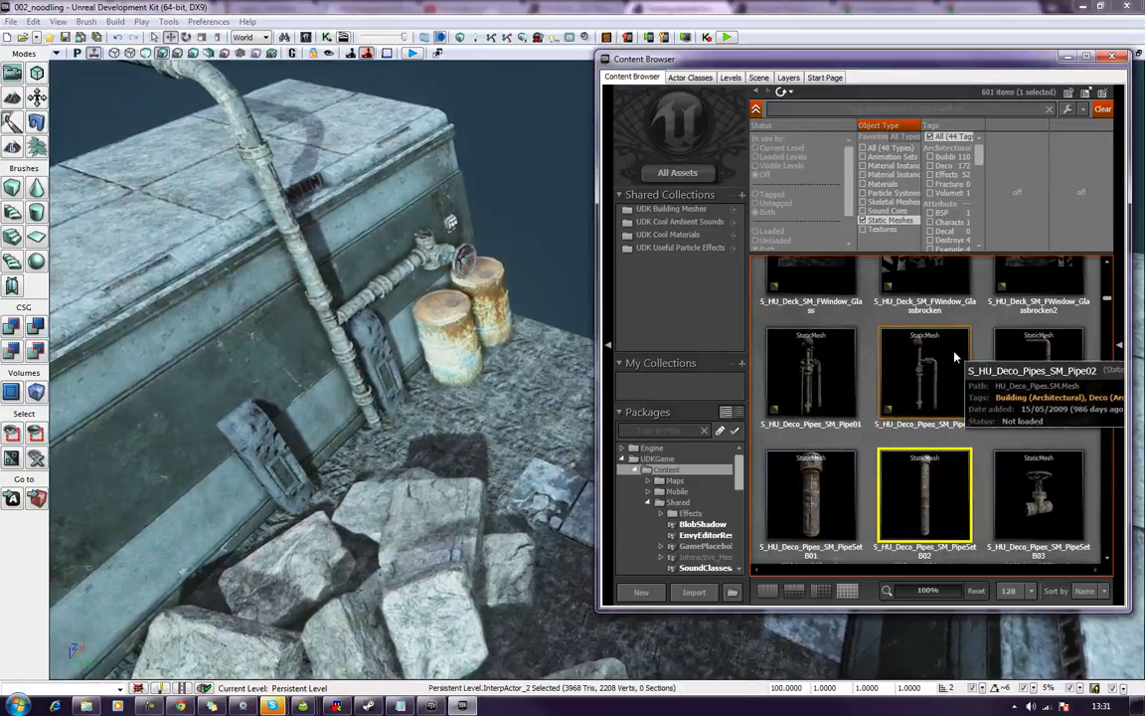
right_click_drag(519, 286, 398, 271)
left_click_drag(941, 396, 347, 194)
right_click_drag(347, 194, 565, 611)
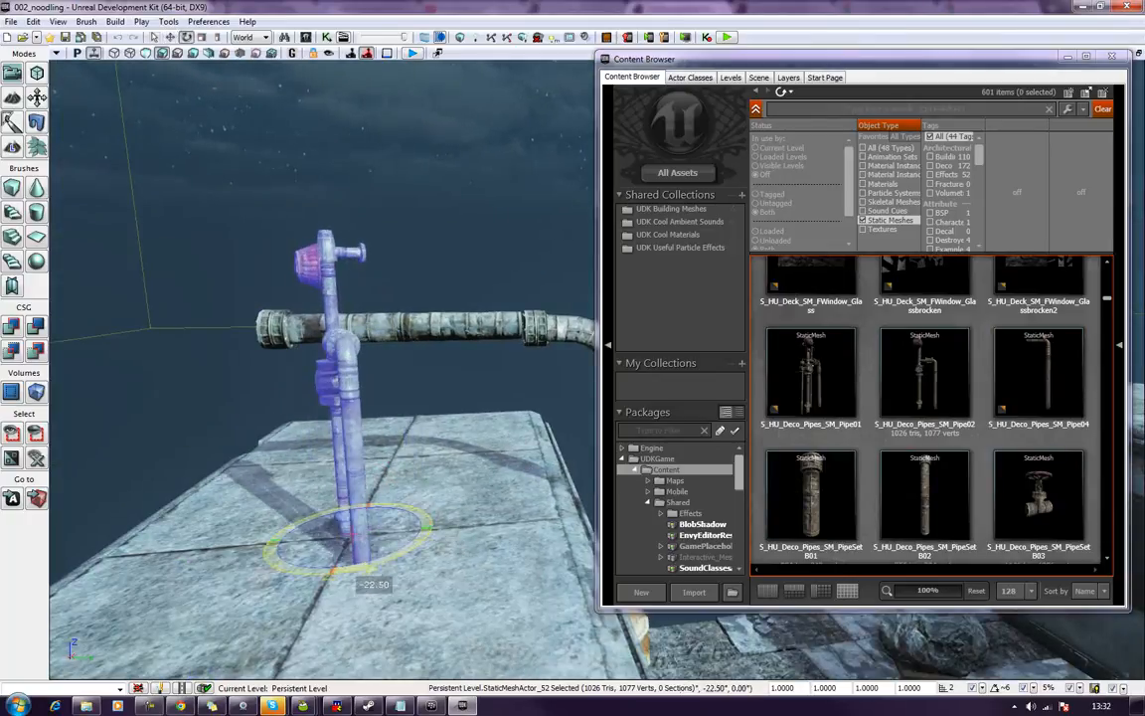
mouse_move(201, 583)
right_mouse_down()
mouse_move(515, 583)
mouse_move(200, 583)
right_mouse_up()
left_click_drag(221, 563, 222, 661)
Move the Pipe02 assembly until its upper branch meets the horizontal pipe, fine-tuning the position with drag-grid snapping off.
right_click_drag(185, 615, 274, 585)
mouse_move(327, 521)
left_mouse_down()
mouse_move(306, 521)
mouse_move(320, 521)
left_mouse_up()
right_click_drag(236, 352, 229, 249)
right_click_drag(521, 272, 524, 271)
left_click_drag(463, 380, 399, 403)
right_click_drag(360, 364, 367, 546)
left_click_drag(369, 633, 373, 633)
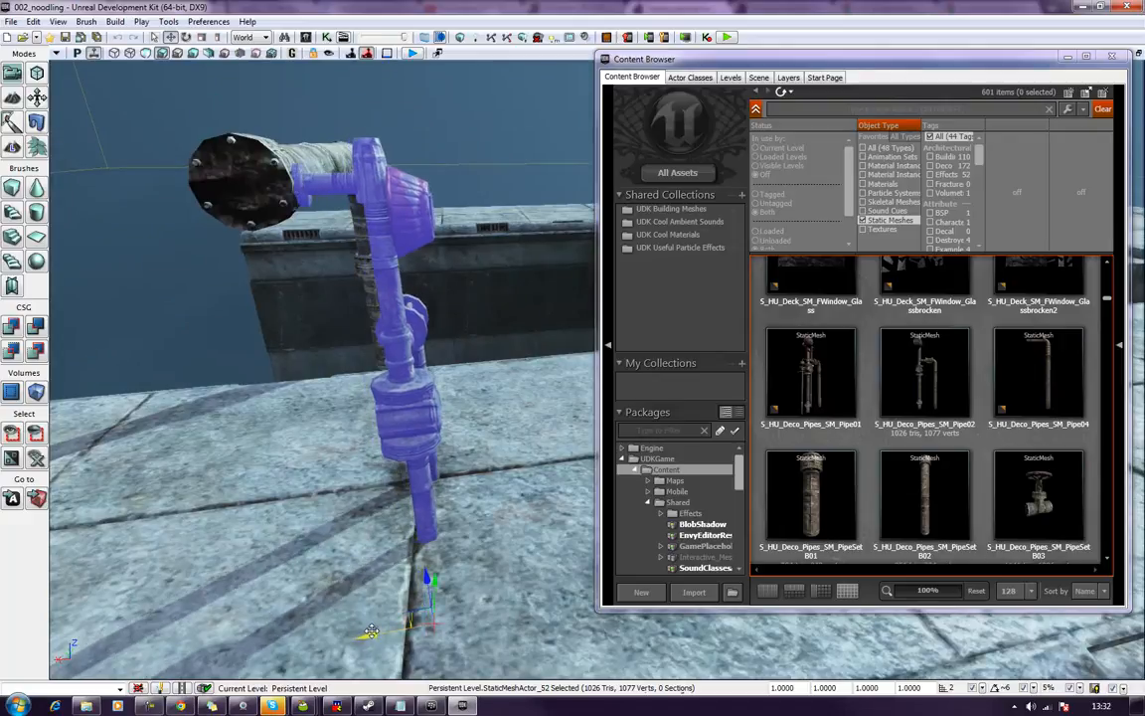
left_click(975, 688)
left_click_drag(384, 633, 376, 635)
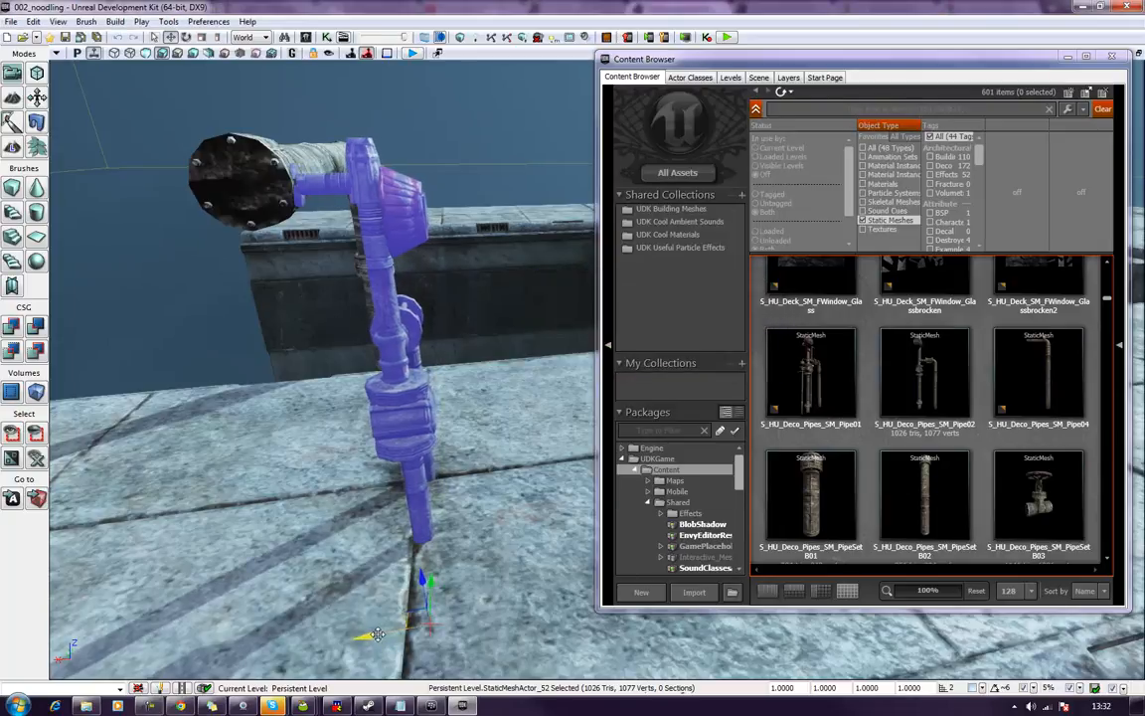
left_click(378, 635)
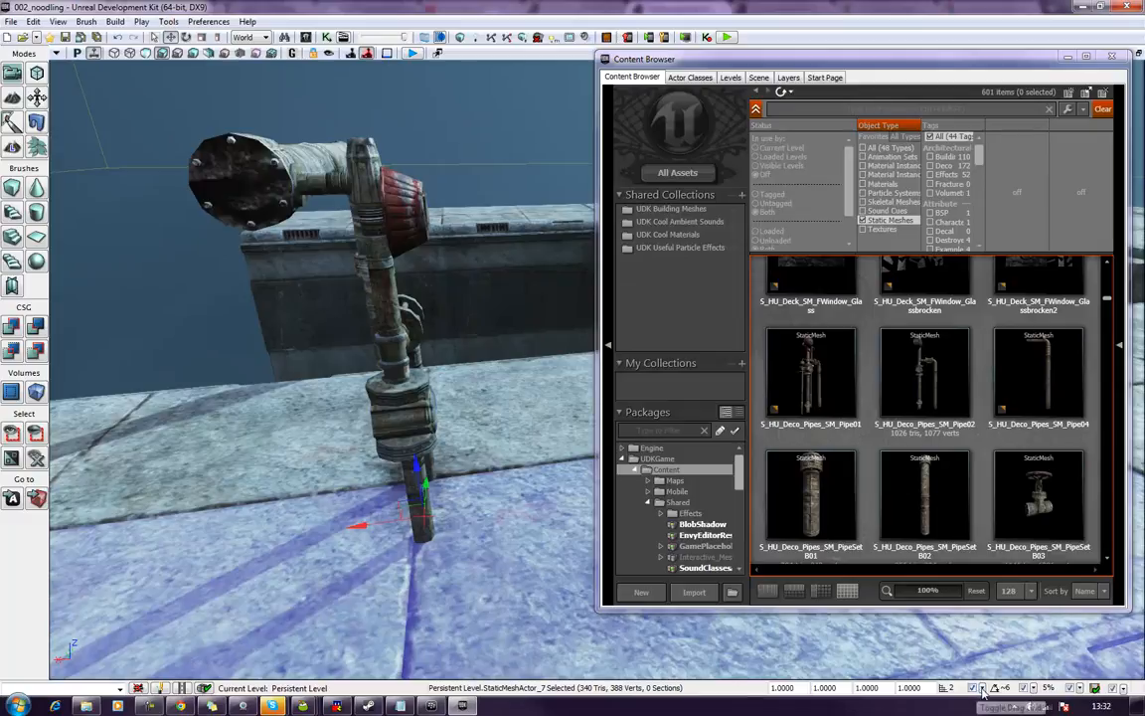
Set the drag-grid snapping size to 4.
left_click(983, 688)
left_click(1012, 567)
right_click_drag(461, 336, 393, 223)
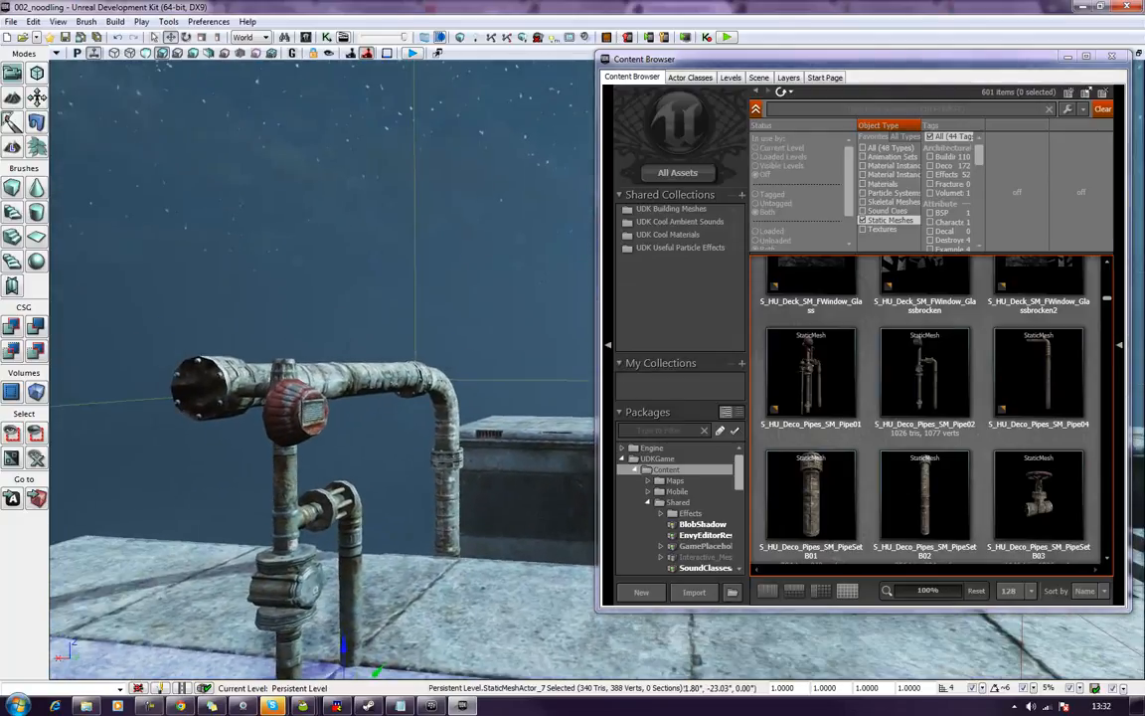
Try a S_HU_Deco_Sm_Boxes box on the wall's top beside the pipes, and delete it.
scroll(896, 338, "up", 1)
left_click(944, 408)
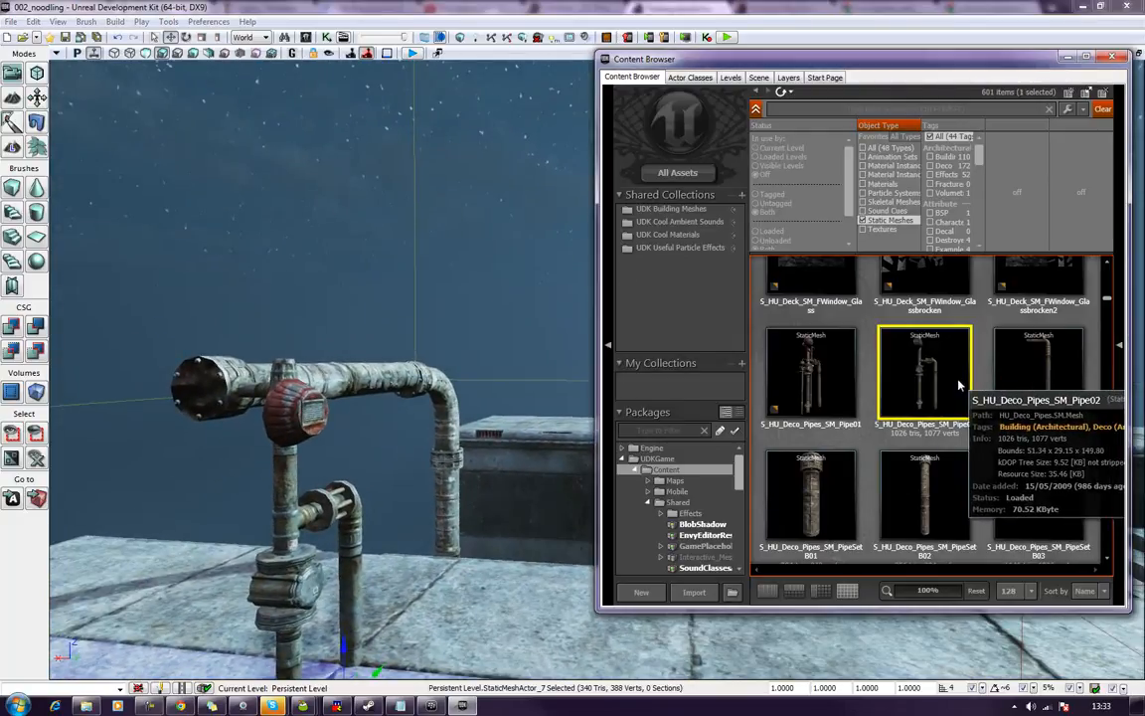
scroll(959, 384, "down", 5)
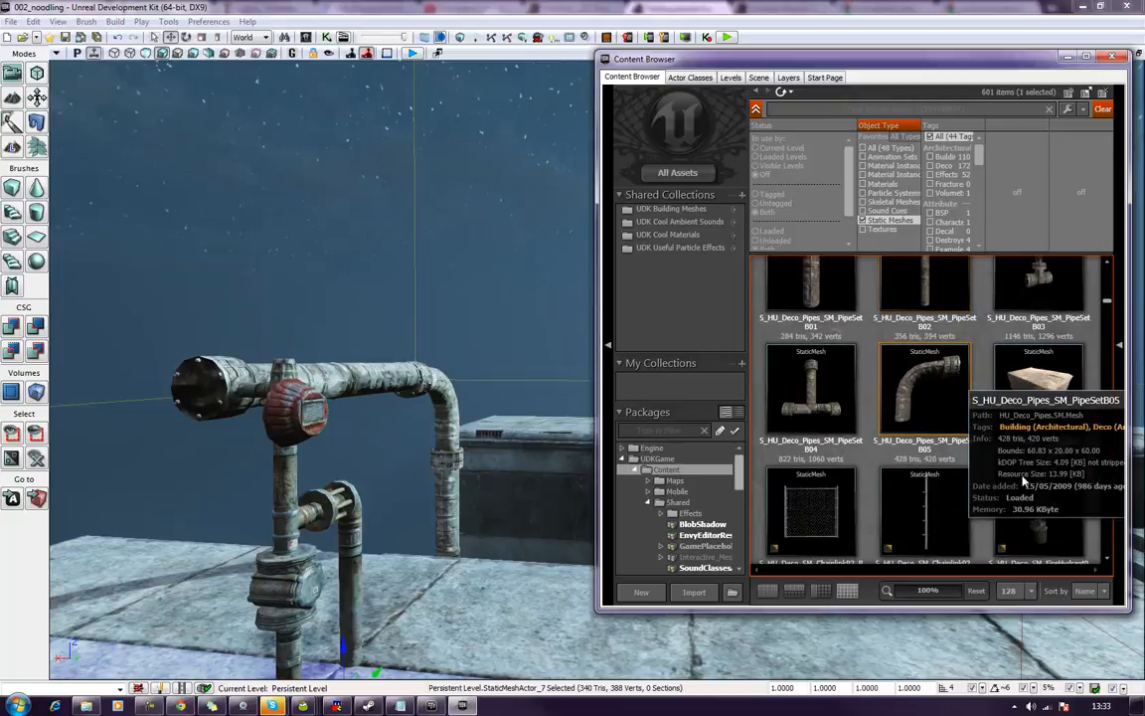
left_click(1039, 392)
left_click_drag(1039, 393, 534, 632)
right_click_drag(534, 633, 326, 656)
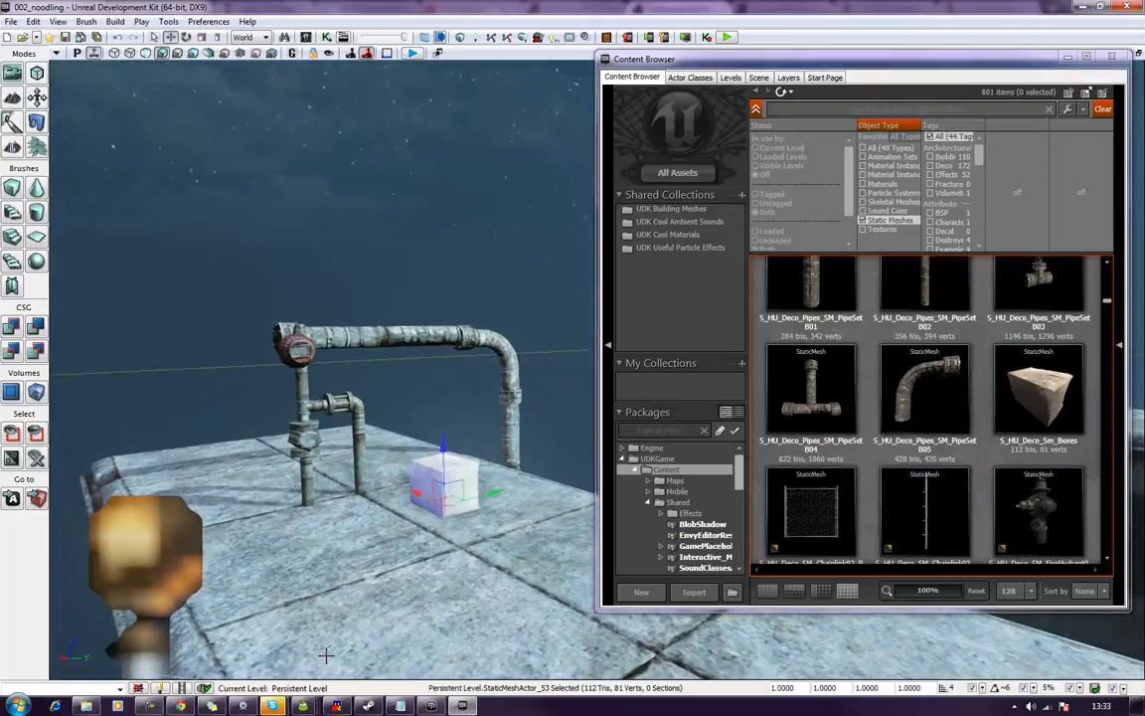
key("Delete")
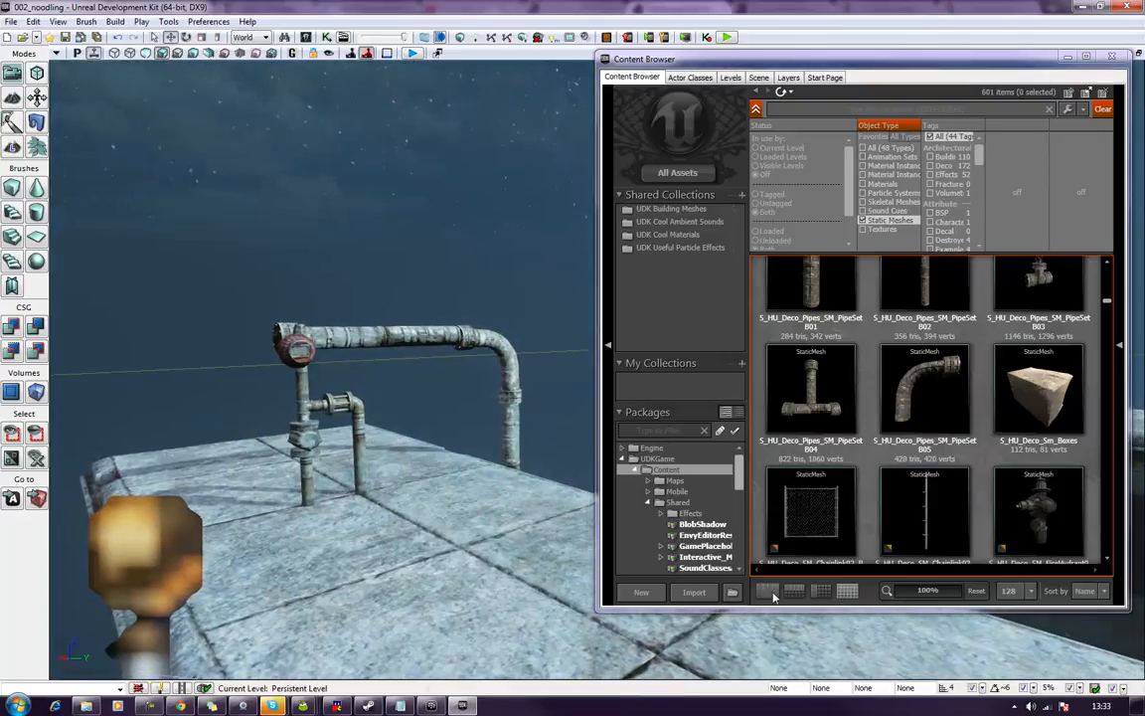
Place a S_HU_Deco_SM_Chainlink02_B fence panel, raise it onto the wall's top and rotate it to run across the wall.
left_click(812, 538)
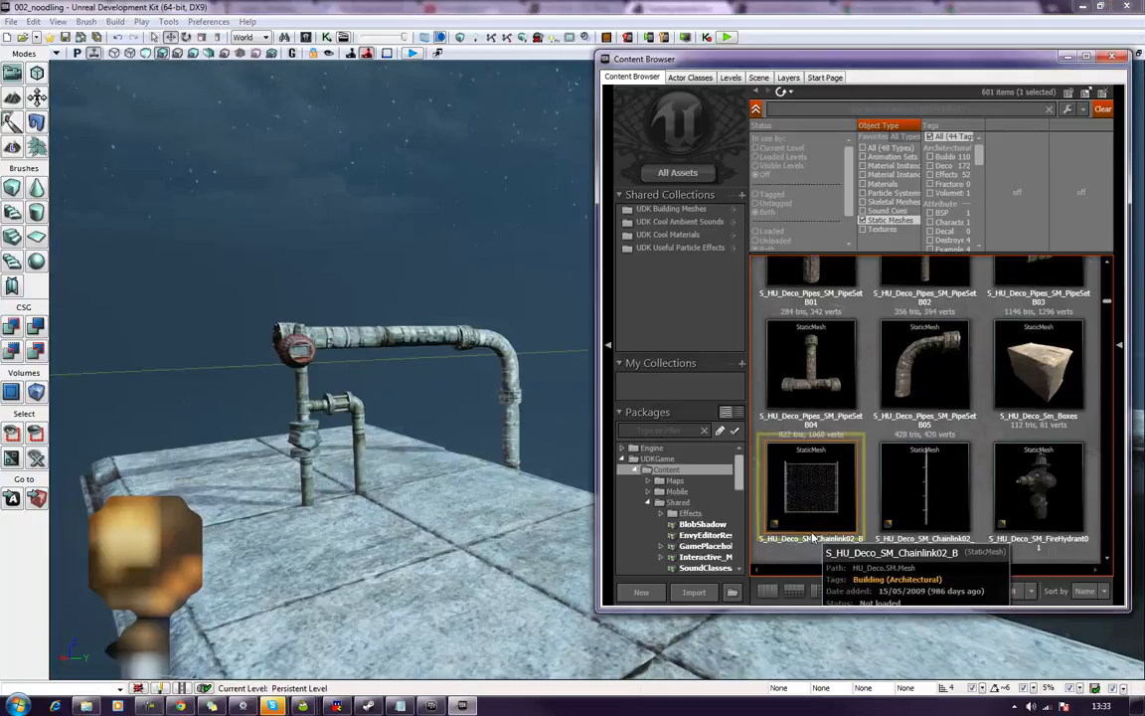
left_click_drag(813, 513, 470, 486)
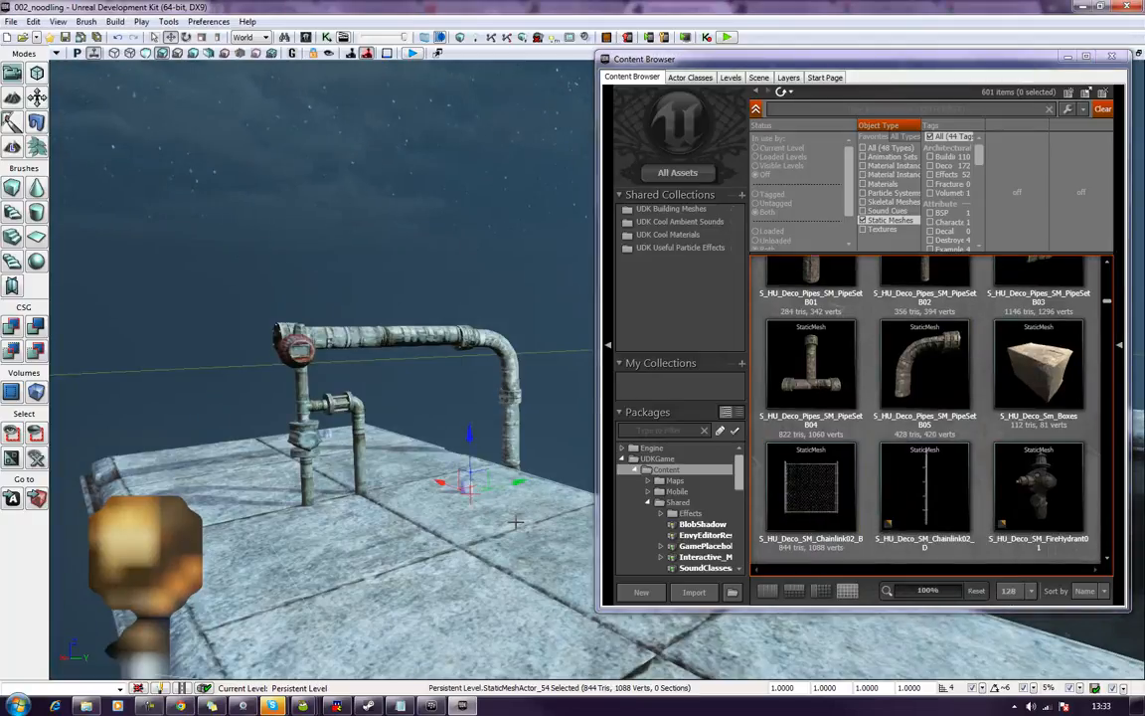
left_click_drag(472, 429, 528, 10)
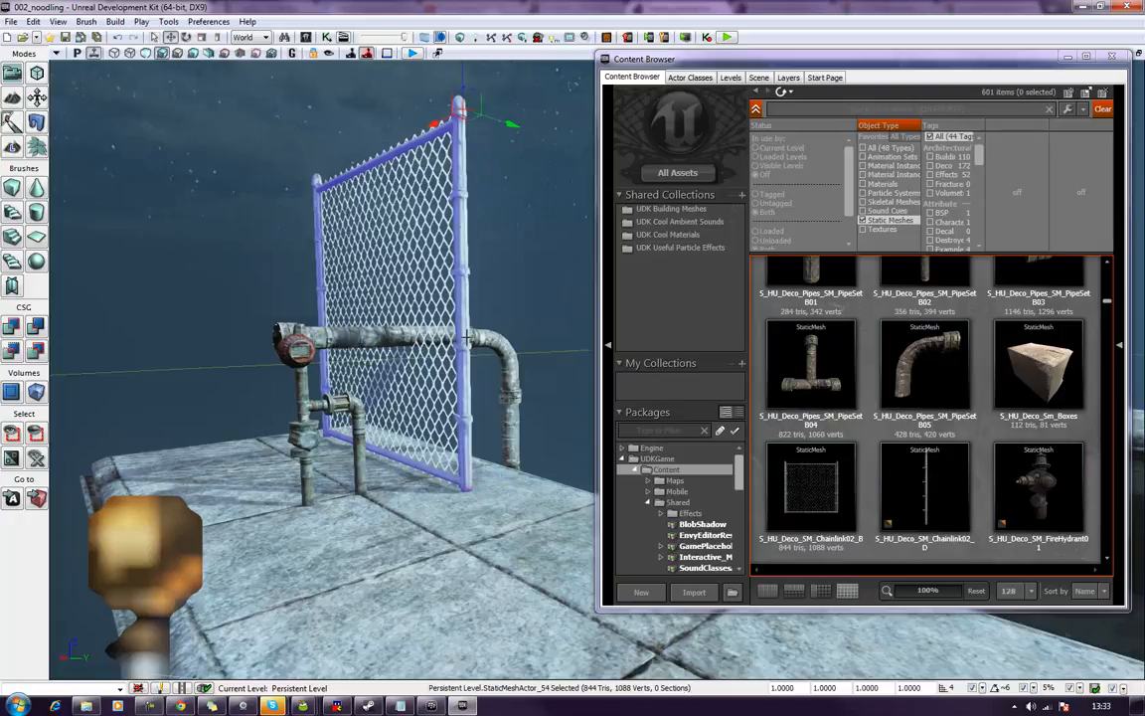
key("space")
left_click_drag(434, 78, 248, 87)
Shift the fence panel across the wall's top so its end post sits at the wall's inner edge beside the vertical pipe.
right_click_drag(435, 199, 418, 219)
mouse_move(402, 267)
right_mouse_down()
mouse_move(497, 209)
mouse_move(318, 298)
mouse_move(402, 266)
right_mouse_up()
scroll(402, 266, "down", 3)
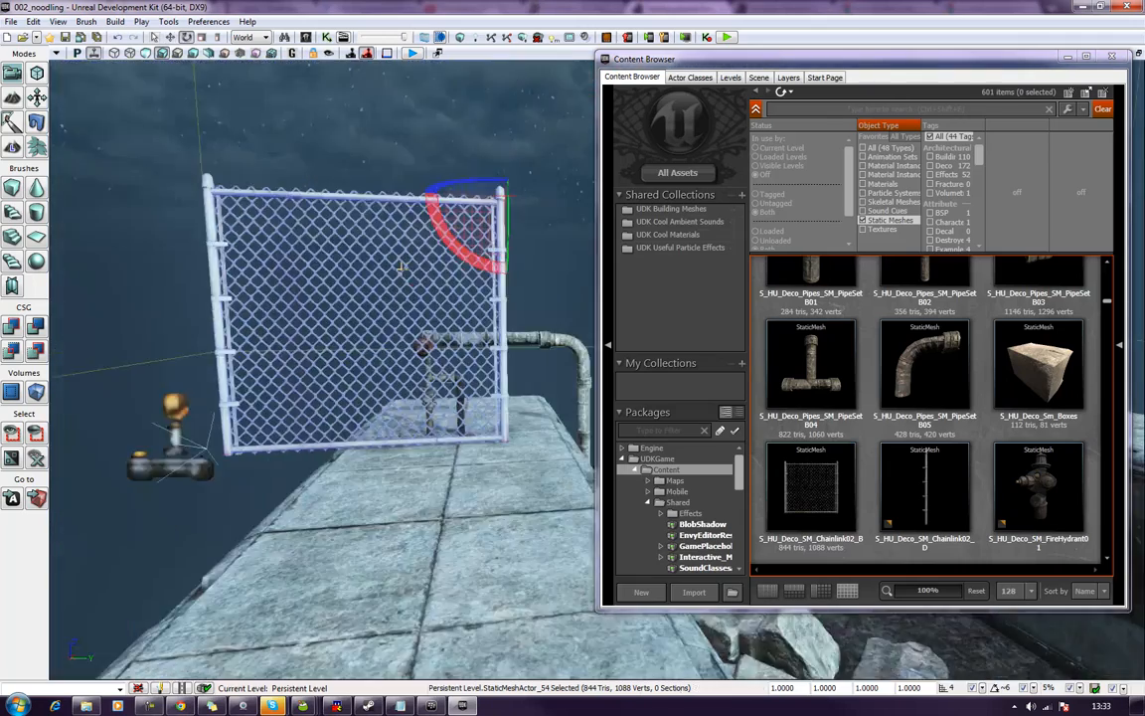
left_click_drag(545, 197, 647, 210)
right_click_drag(413, 395, 457, 388)
left_click_drag(457, 388, 457, 269)
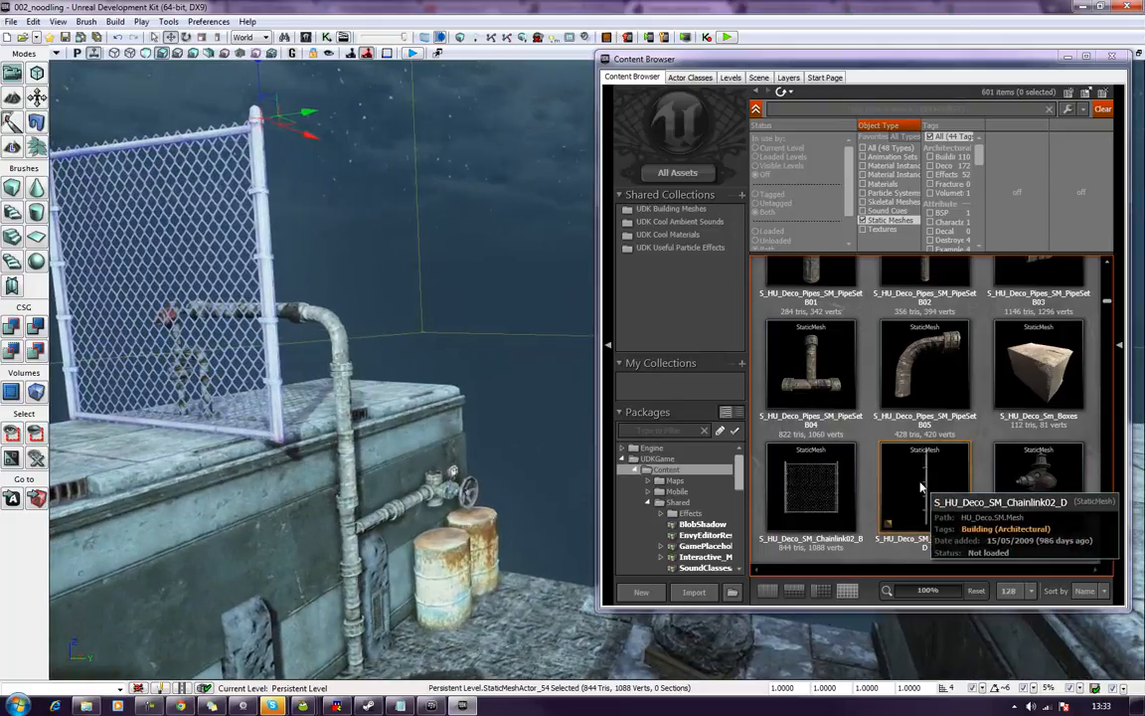
Place a S_HU_Deco_SM_Chainlink02_D post against the wall's inner face, below the fence panel's end post.
right_click_drag(459, 494, 457, 626)
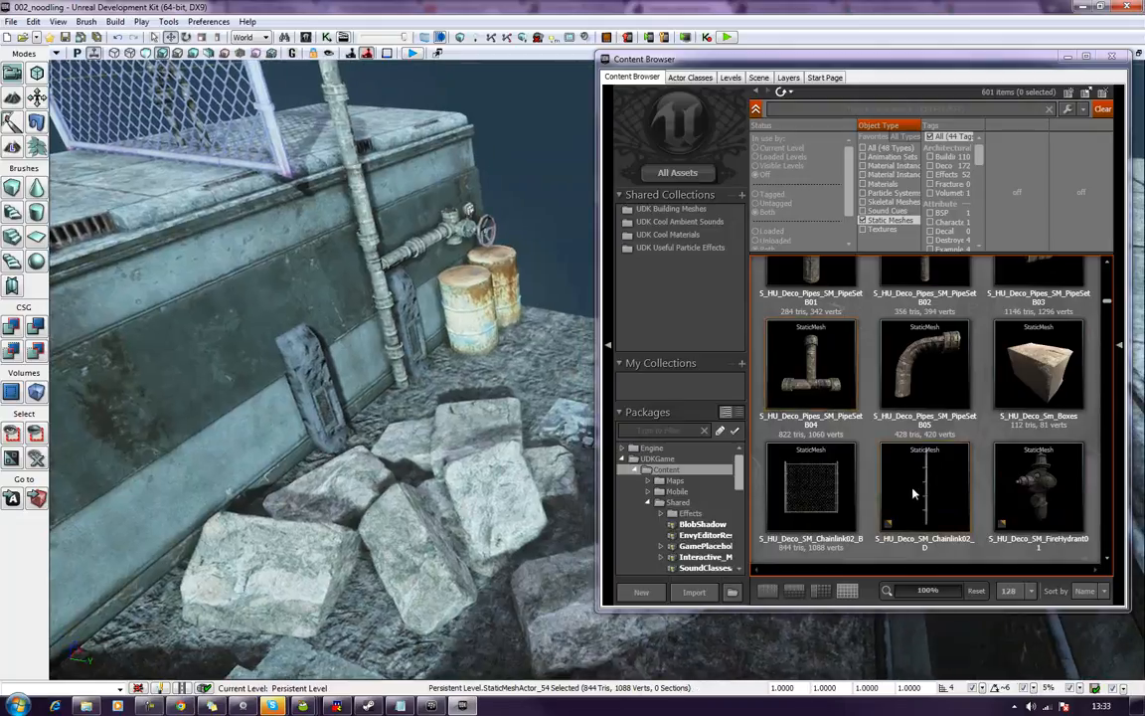
left_click_drag(913, 494, 370, 427)
right_click_drag(383, 413, 475, 411)
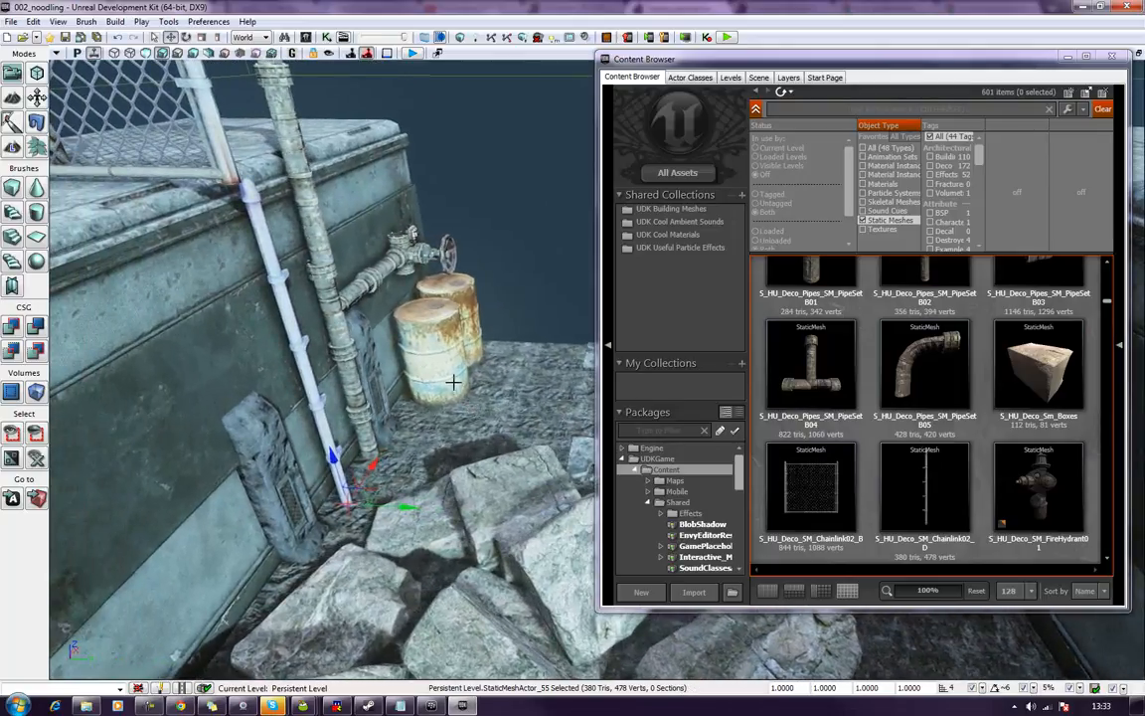
left_click_drag(373, 464, 317, 464)
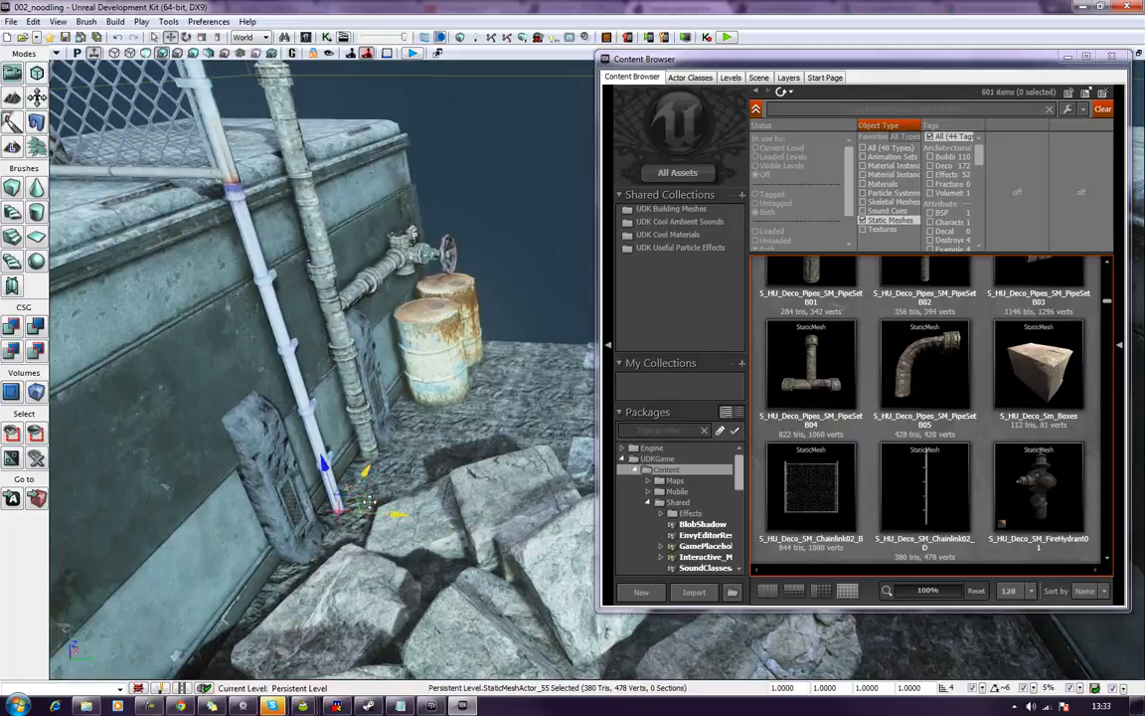
Rotate the Chainlink02_D post to turn its brackets toward the wall, and align it beneath the fence's end post.
key("space")
left_click_drag(370, 548, 378, 568)
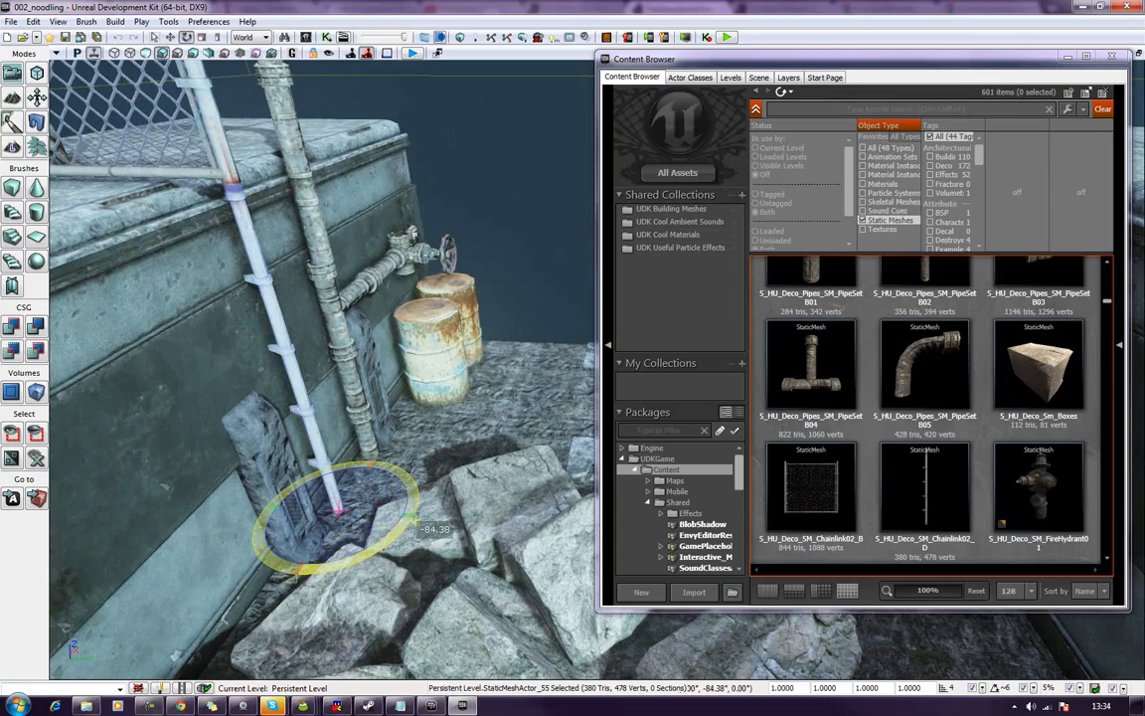
right_click_drag(378, 568, 398, 522)
key("space")
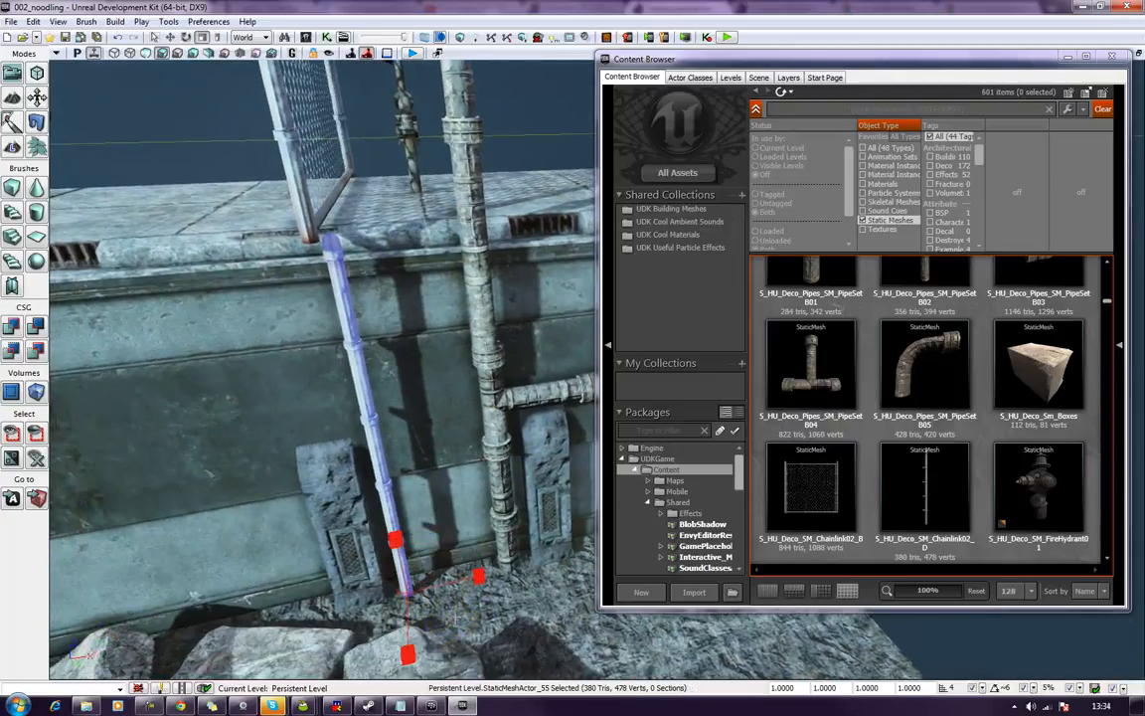
left_click_drag(463, 577, 452, 584)
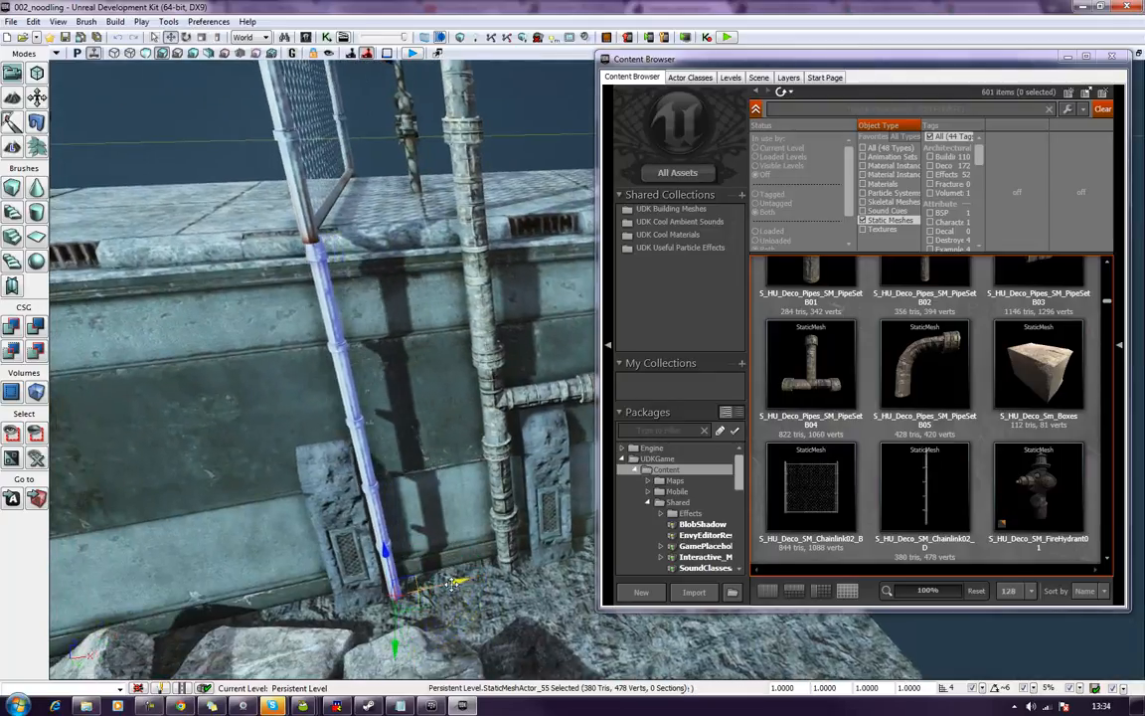
right_click_drag(418, 587, 536, 587)
mouse_move(313, 529)
right_mouse_down()
mouse_move(278, 502)
mouse_move(313, 529)
right_mouse_up()
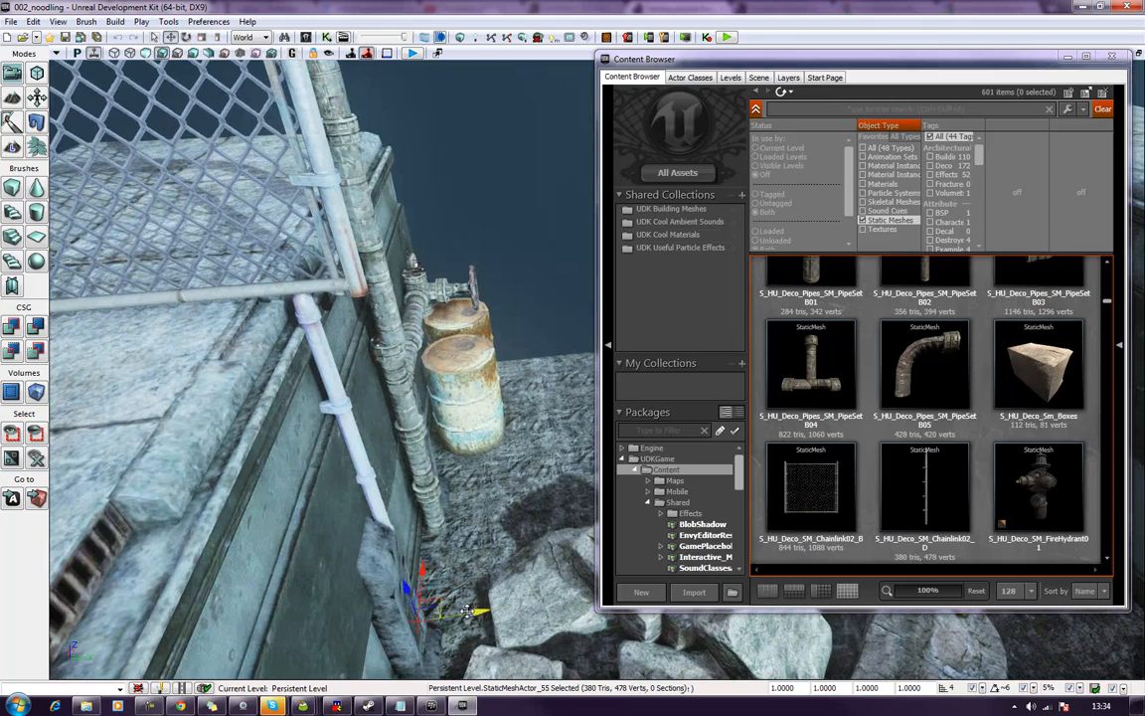
right_click_drag(488, 546, 438, 363)
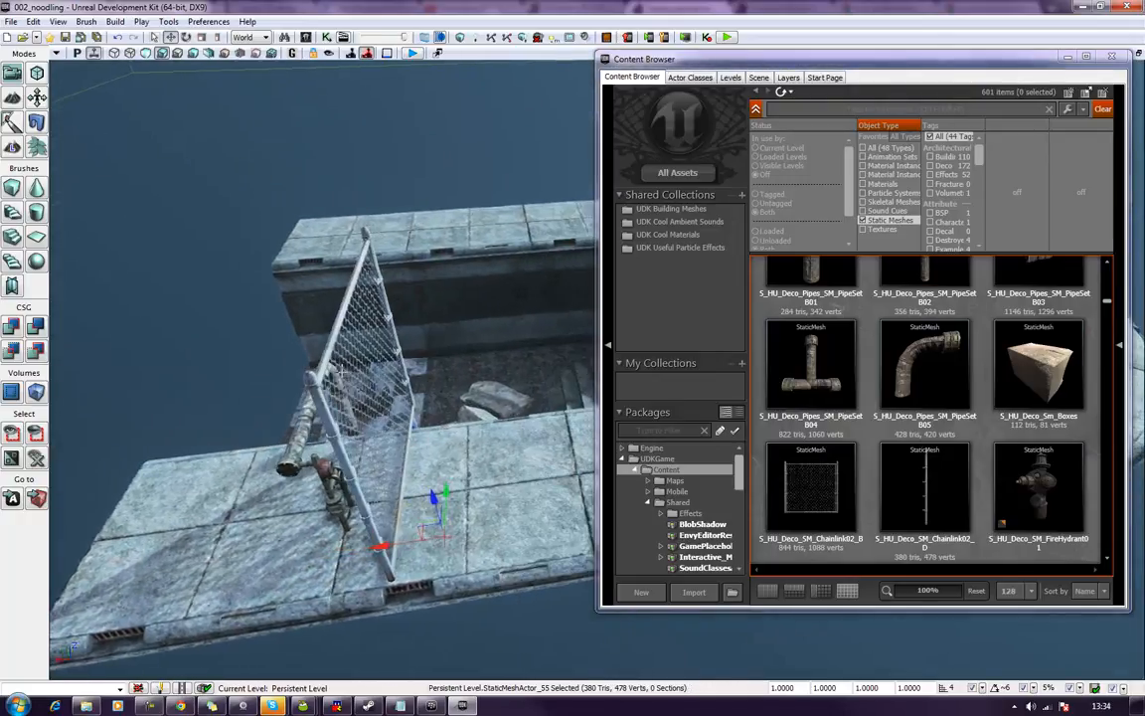
Duplicate the fence panel at its outer post, rotate the copy along the wall's outer edge and seat it against the corner.
left_click(332, 339)
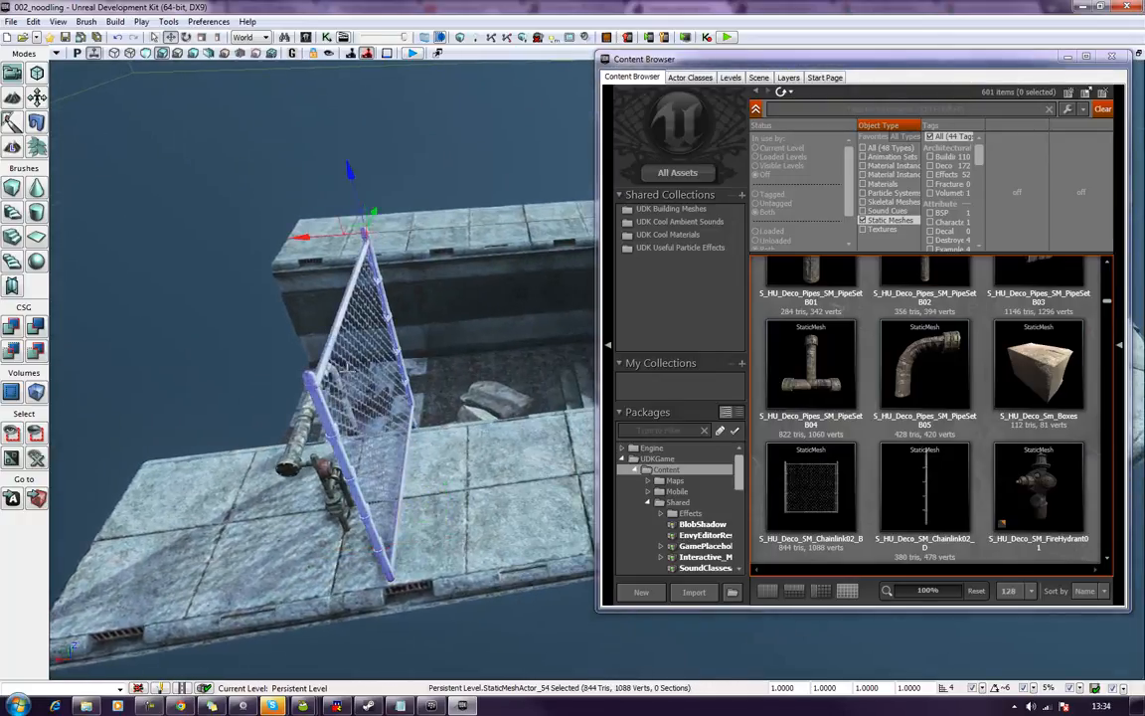
key("space")
key("space")
left_click_drag(370, 264, 378, 331, "alt")
key("space")
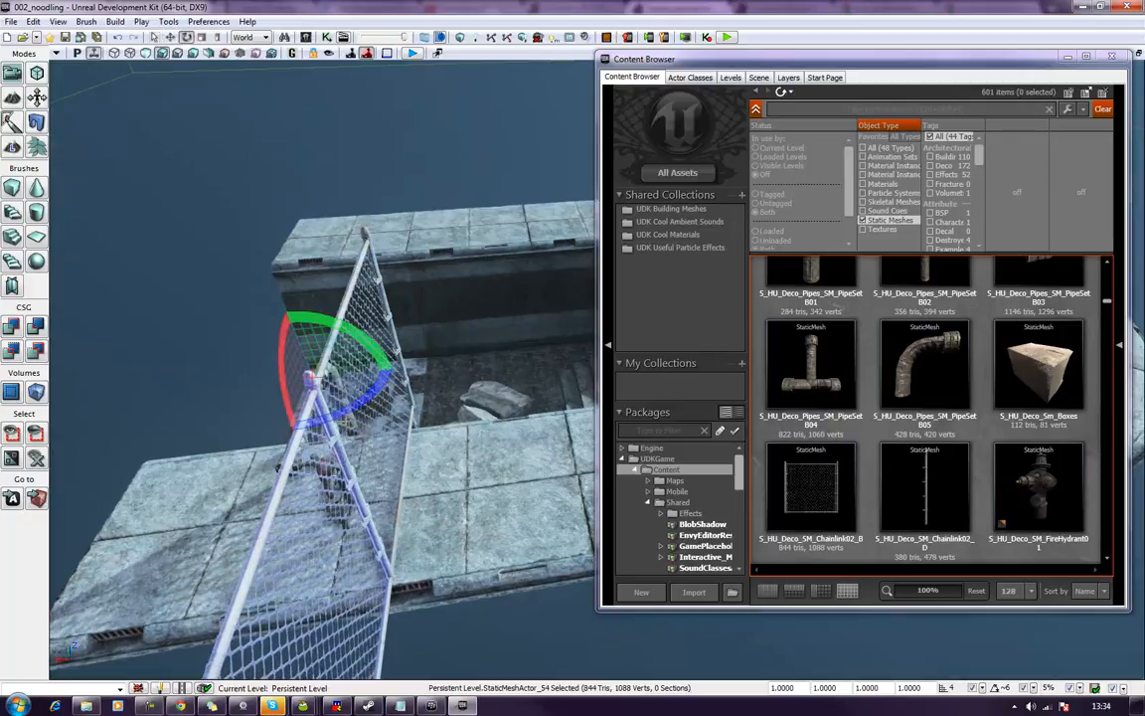
left_click_drag(368, 395, 286, 454)
key("space")
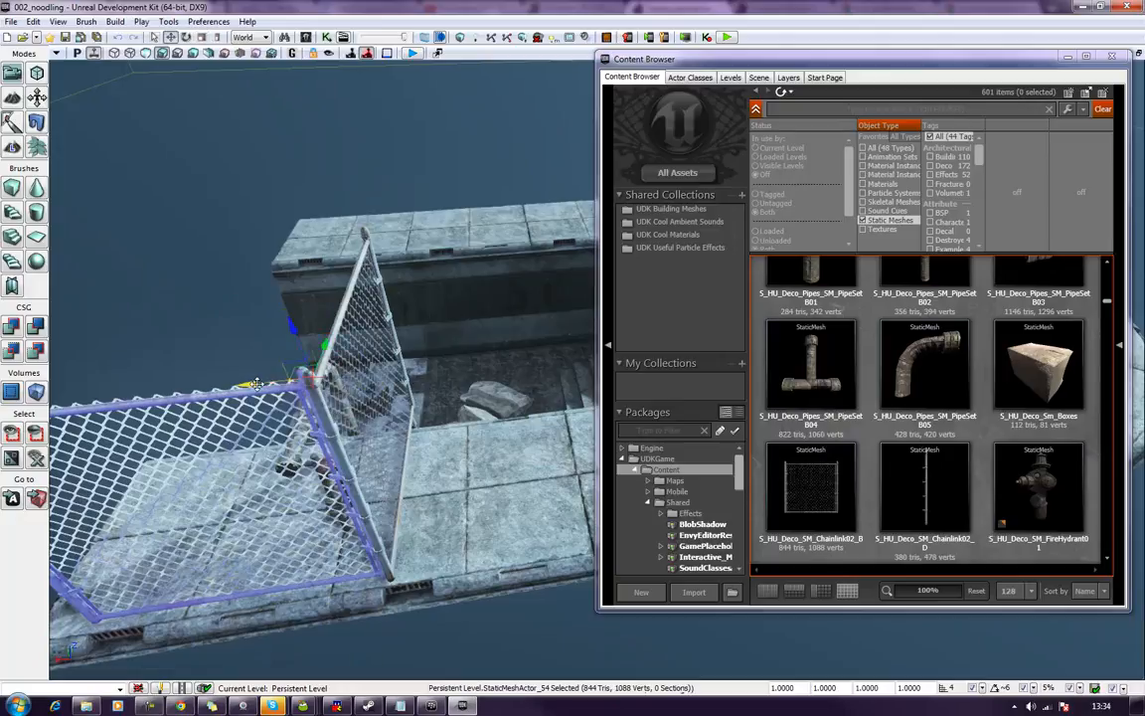
left_click_drag(257, 384, 255, 383)
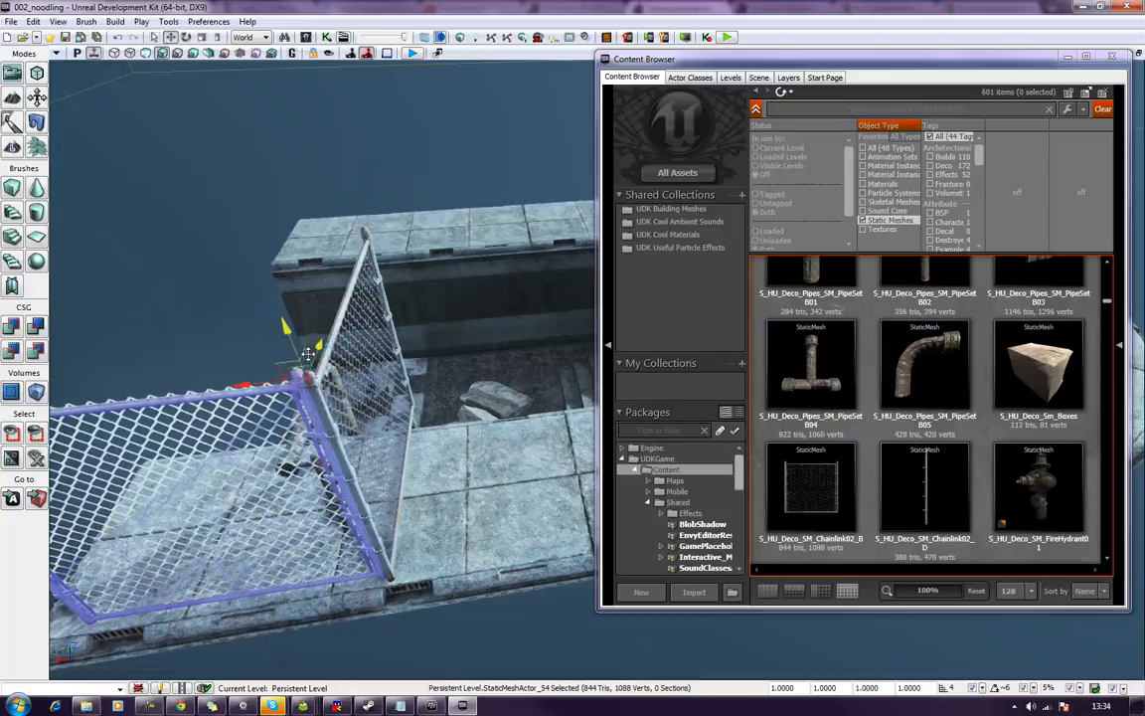
left_click_drag(316, 346, 311, 352)
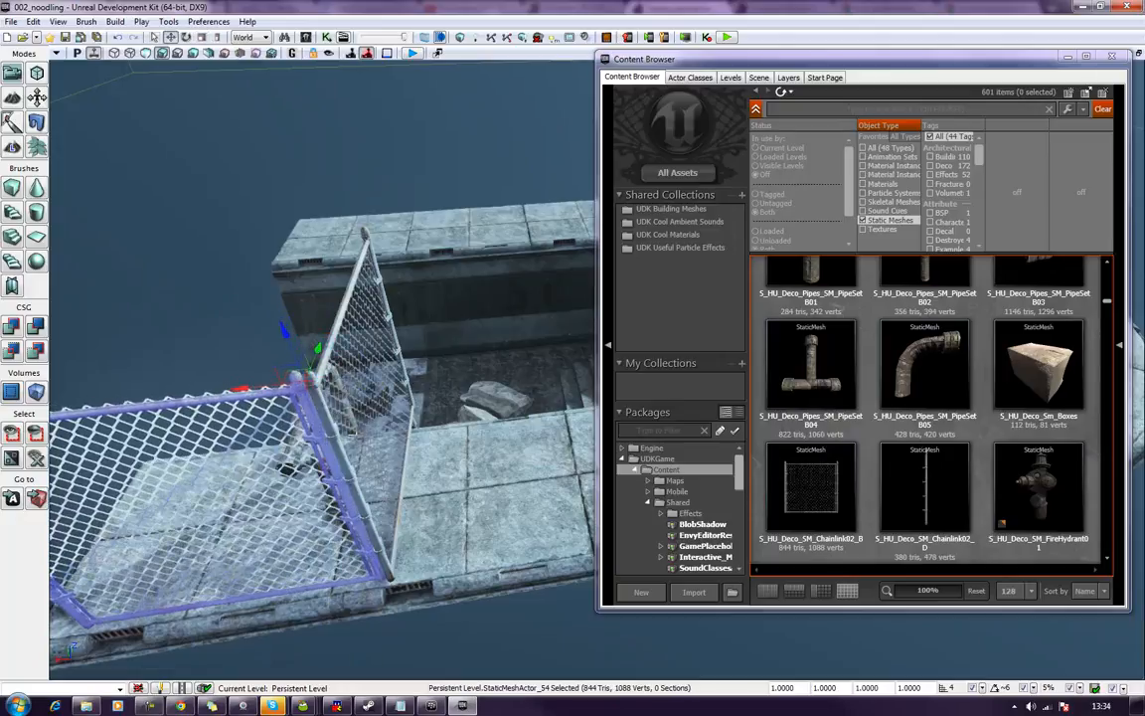
Duplicate the outer-edge fence panel, rotate the copy to face the opposite direction, and align it along the edge past the crossing fence.
key("space")
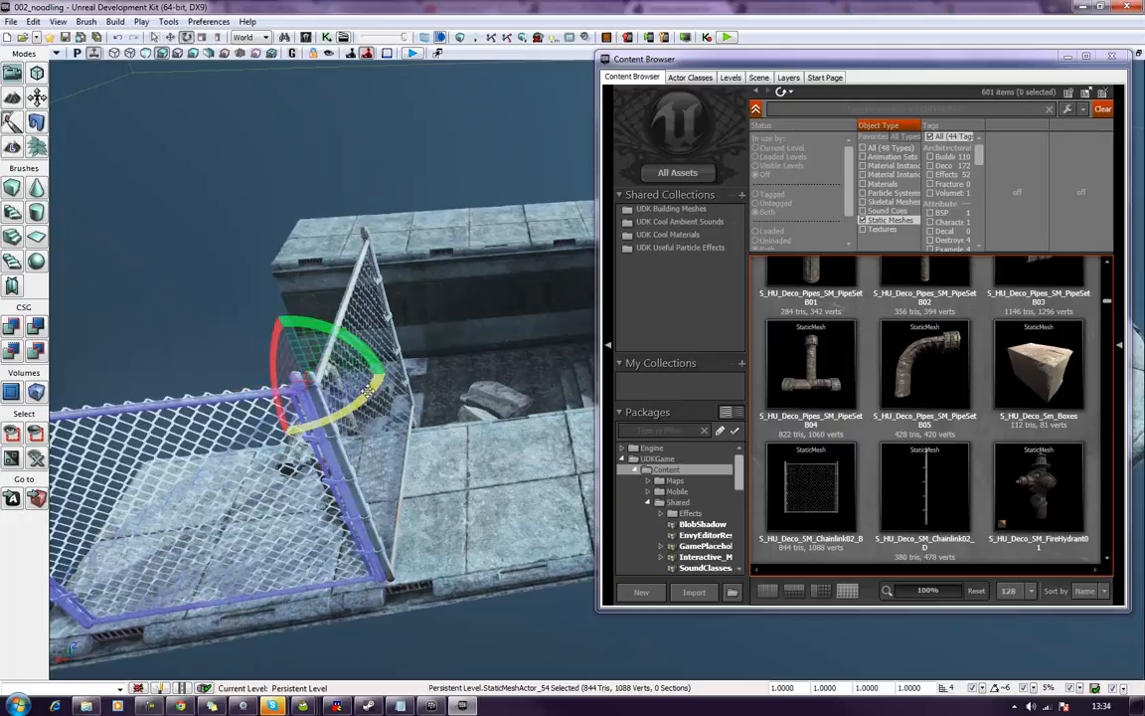
left_click_drag(370, 388, 184, 395)
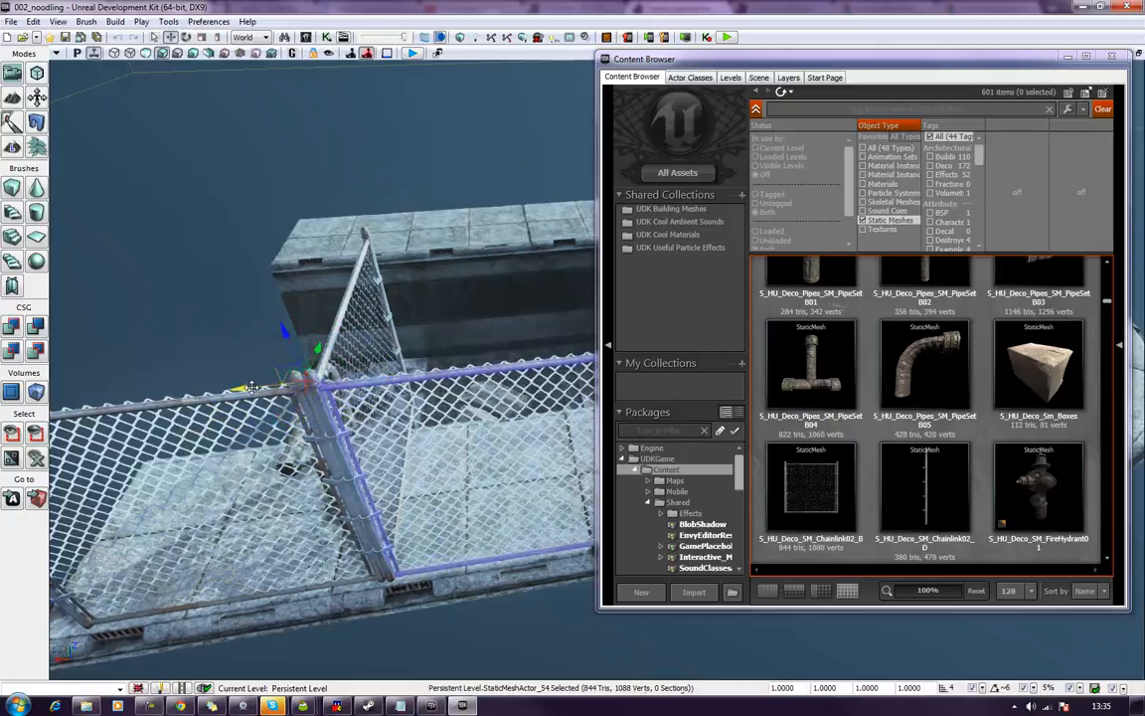
left_click_drag(250, 388, 260, 384)
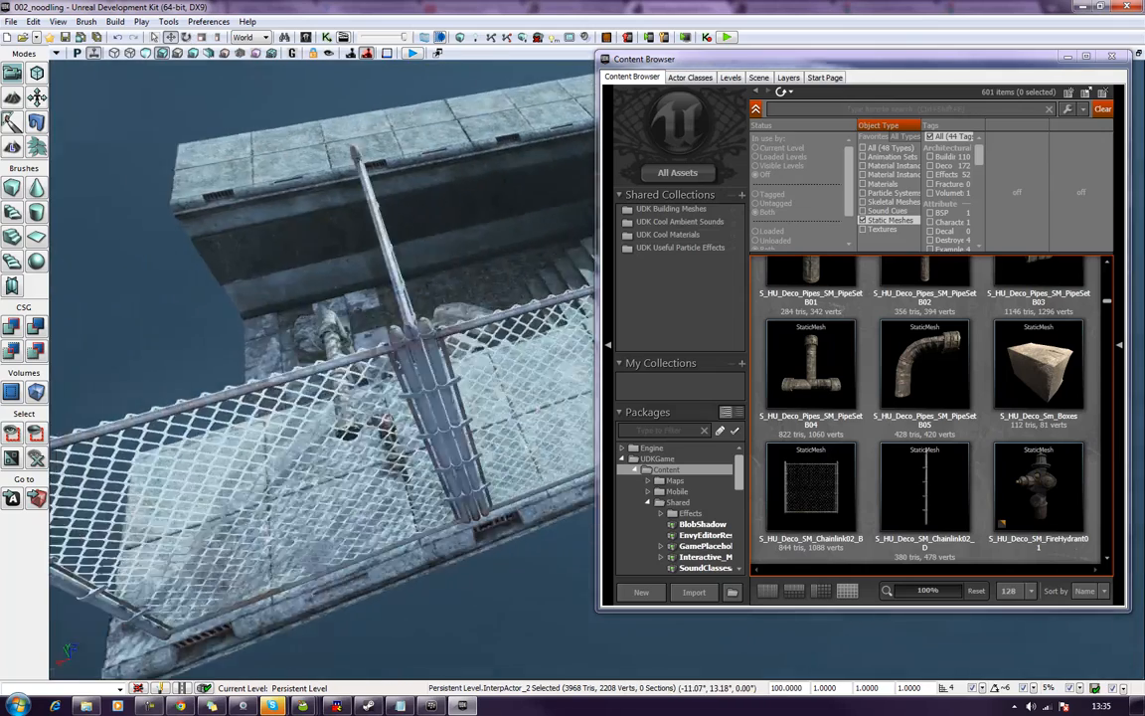
Set the DrawScale3D X of the fence panel across the wall's top to 0.8.
right_click_drag(322, 370, 223, 220)
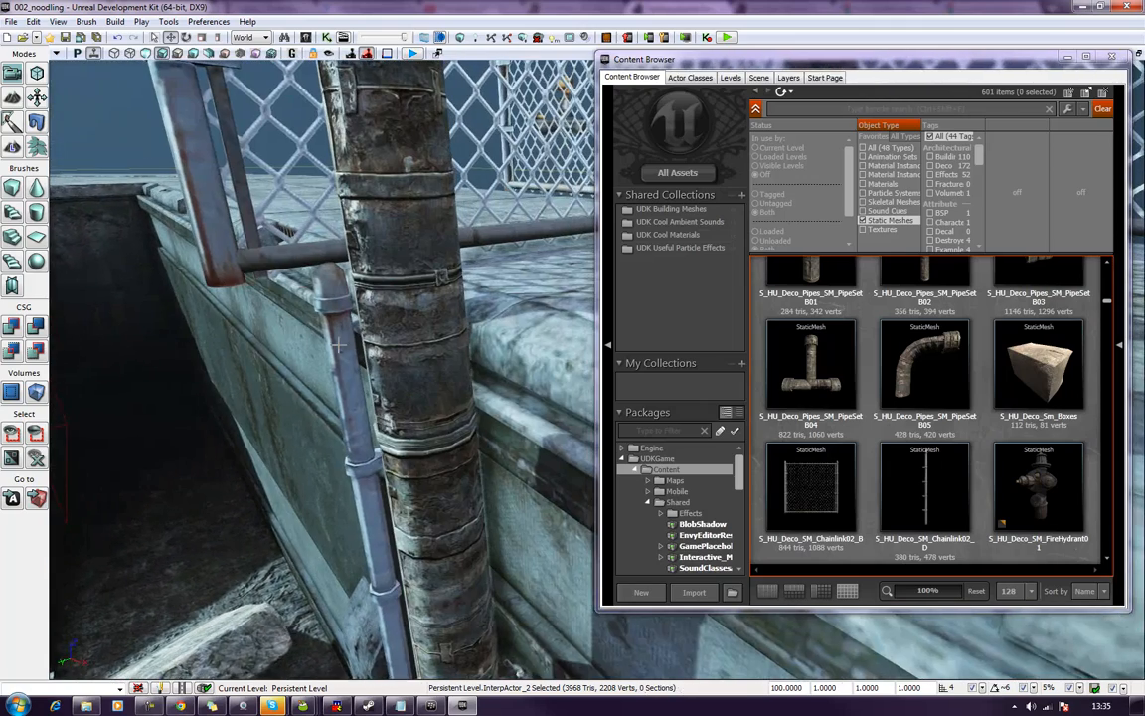
right_click_drag(323, 368, 401, 495)
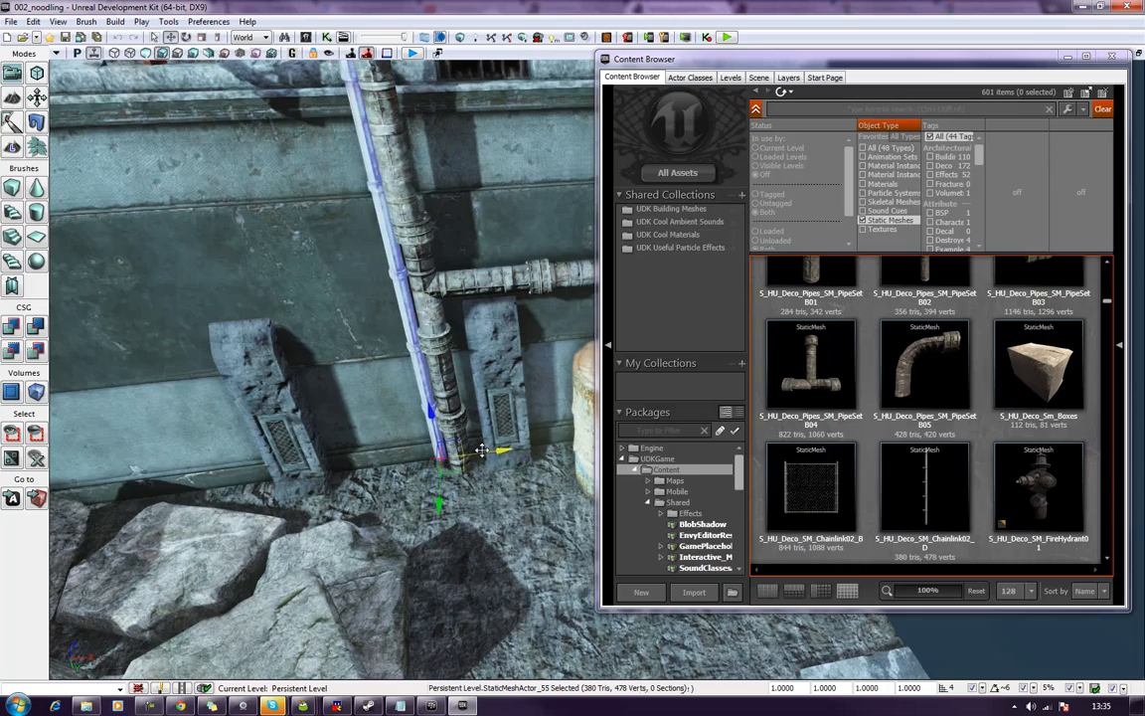
right_click_drag(479, 450, 102, 102)
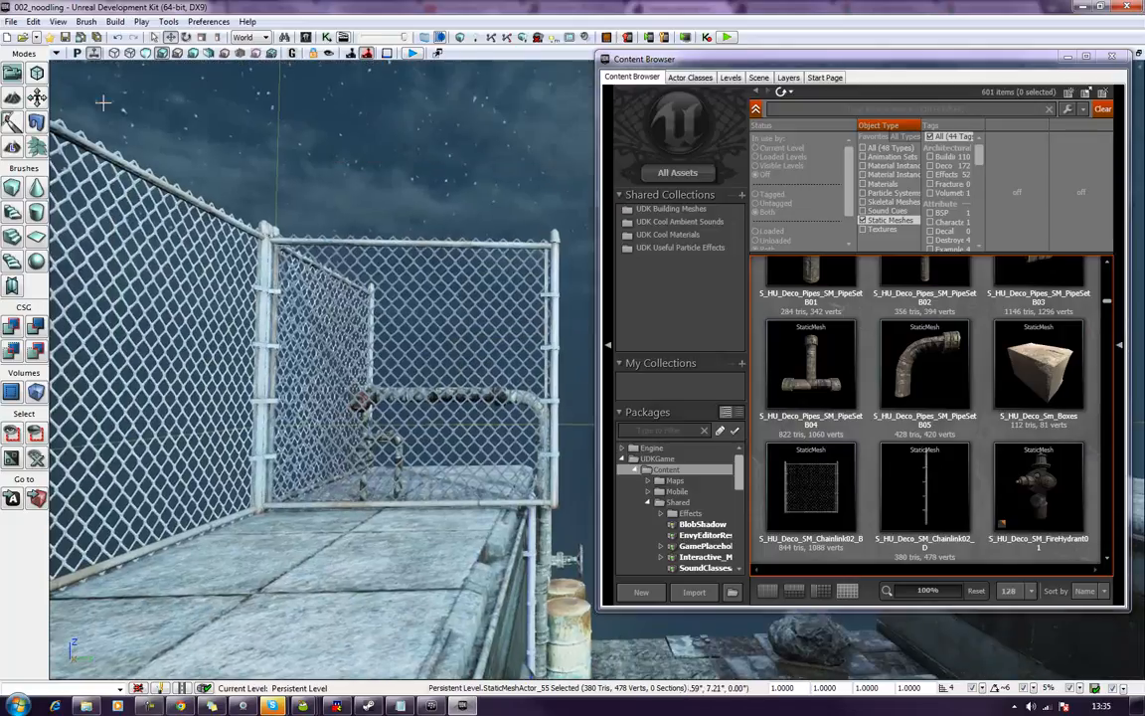
left_click(374, 240)
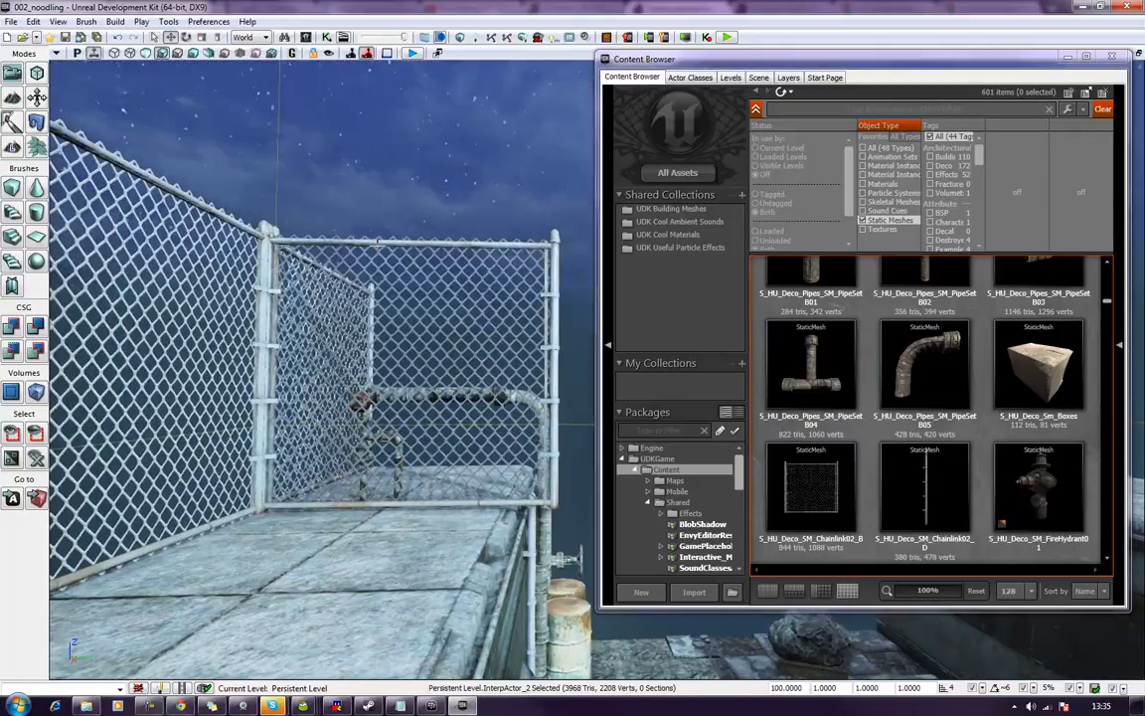
left_click(394, 241)
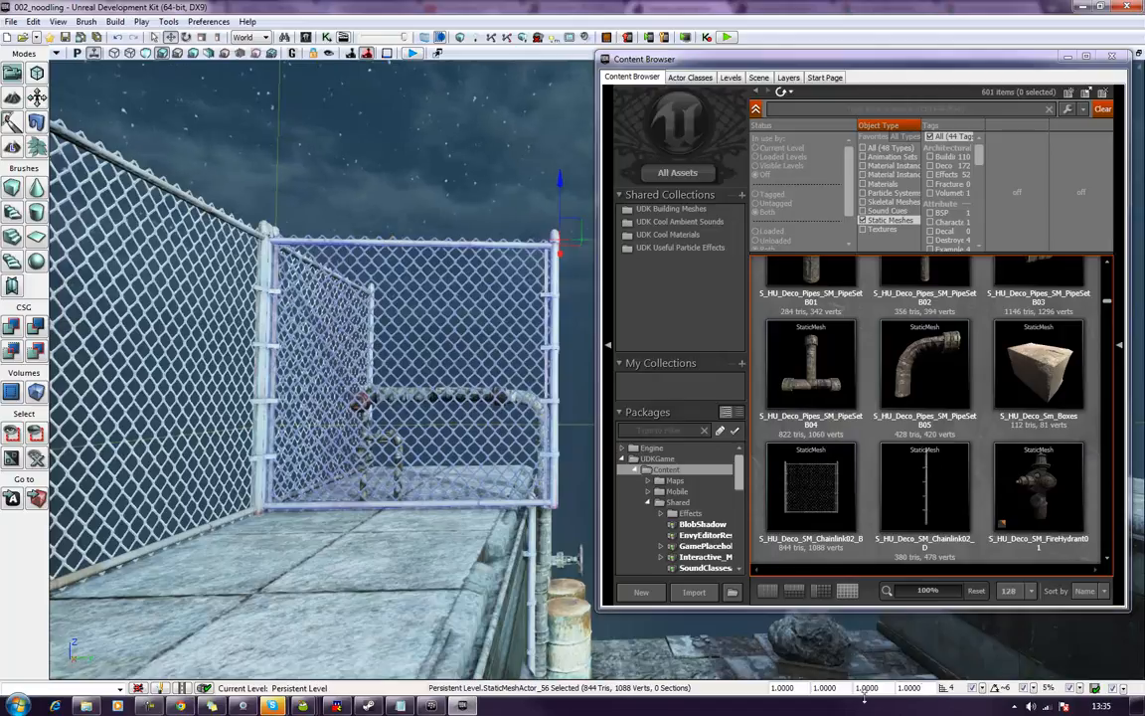
left_click(825, 687)
type("0.8")
key("Return")
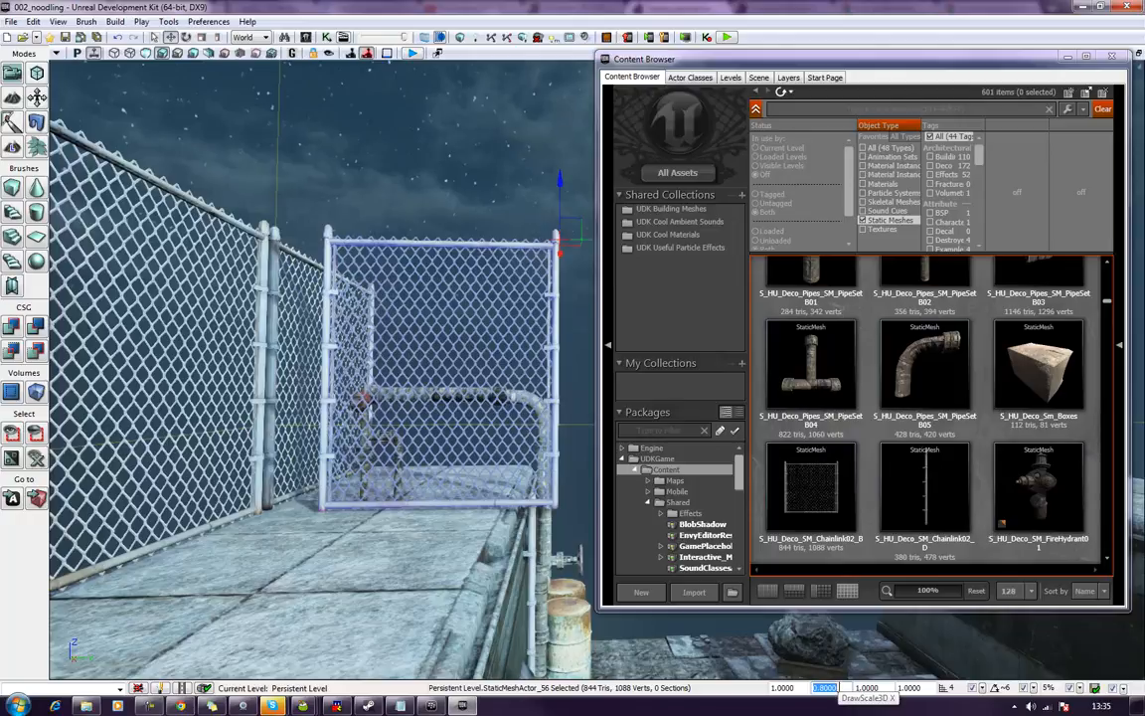
Shift the narrowed crossing fence panel toward the outer edge until it meets the corner posts.
right_click_drag(305, 424, 363, 444)
right_click_drag(508, 263, 503, 260)
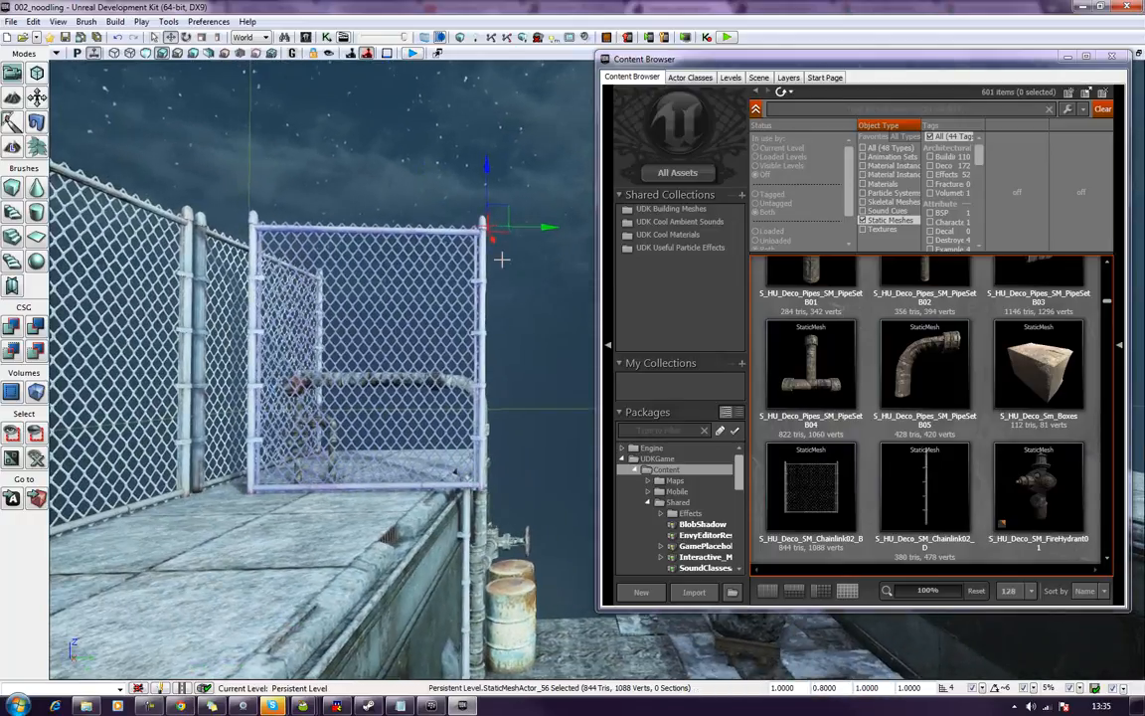
left_click_drag(539, 227, 487, 238)
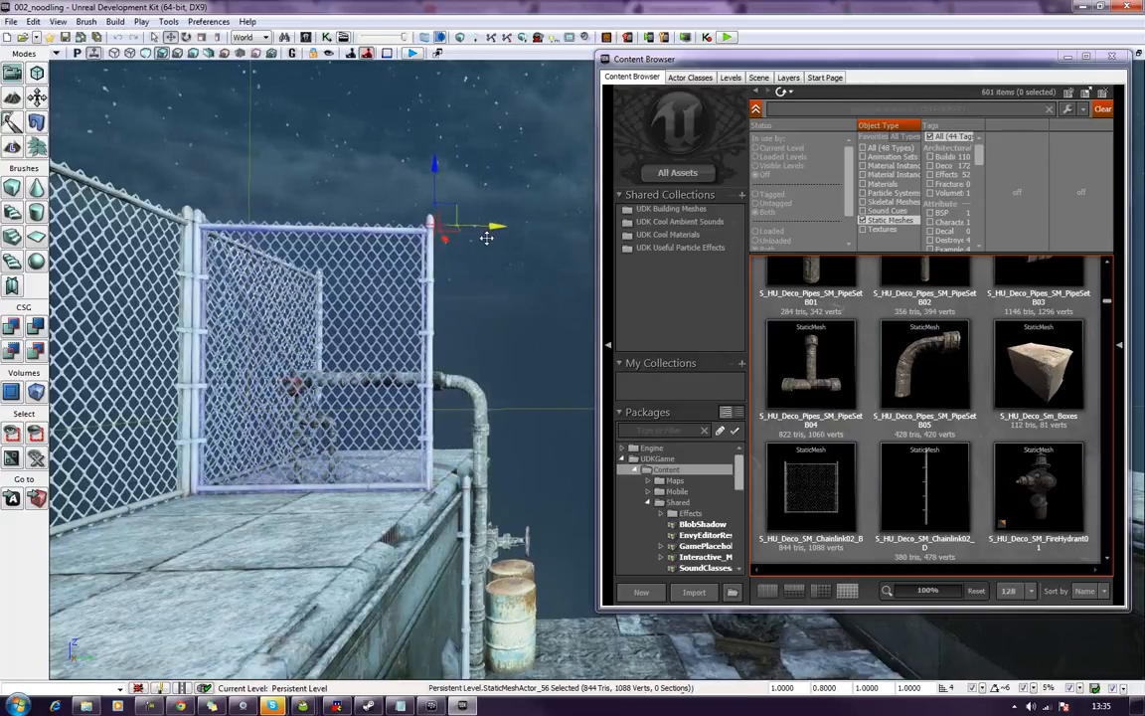
left_click(509, 157)
Place a S_HU_Deco_Sm_Boxes block on the wall's top near the outer fence and rotate it.
right_click_drag(509, 157, 198, 179)
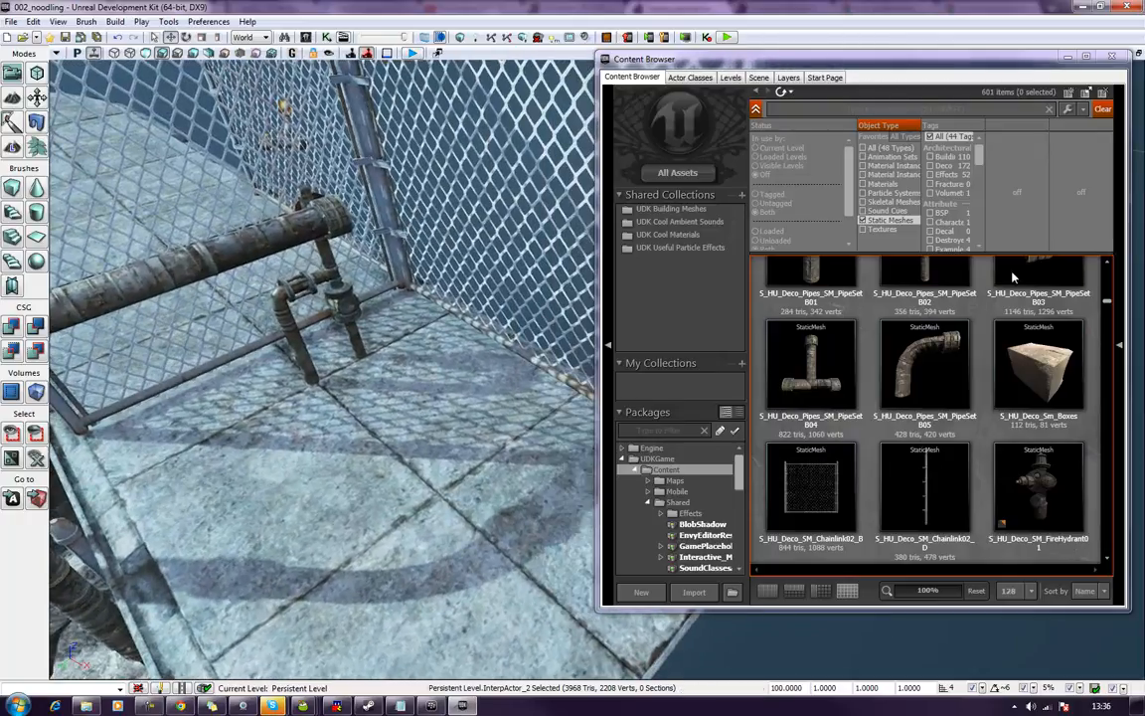
left_click_drag(1039, 368, 437, 398)
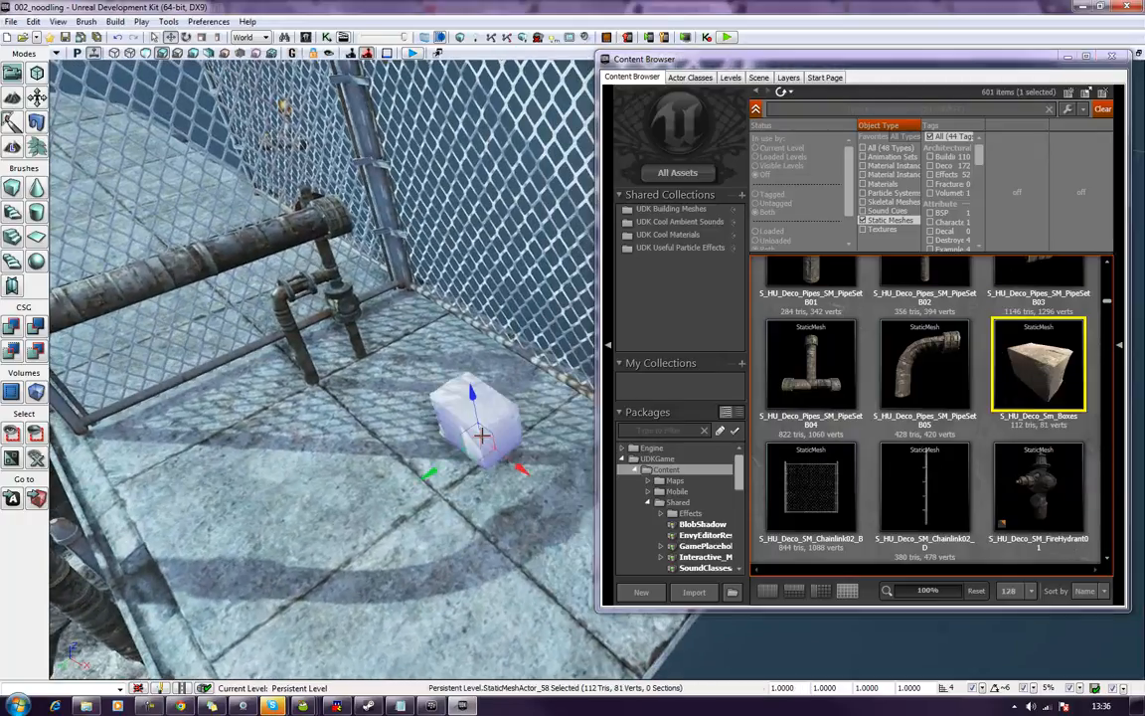
left_click_drag(497, 488, 511, 484)
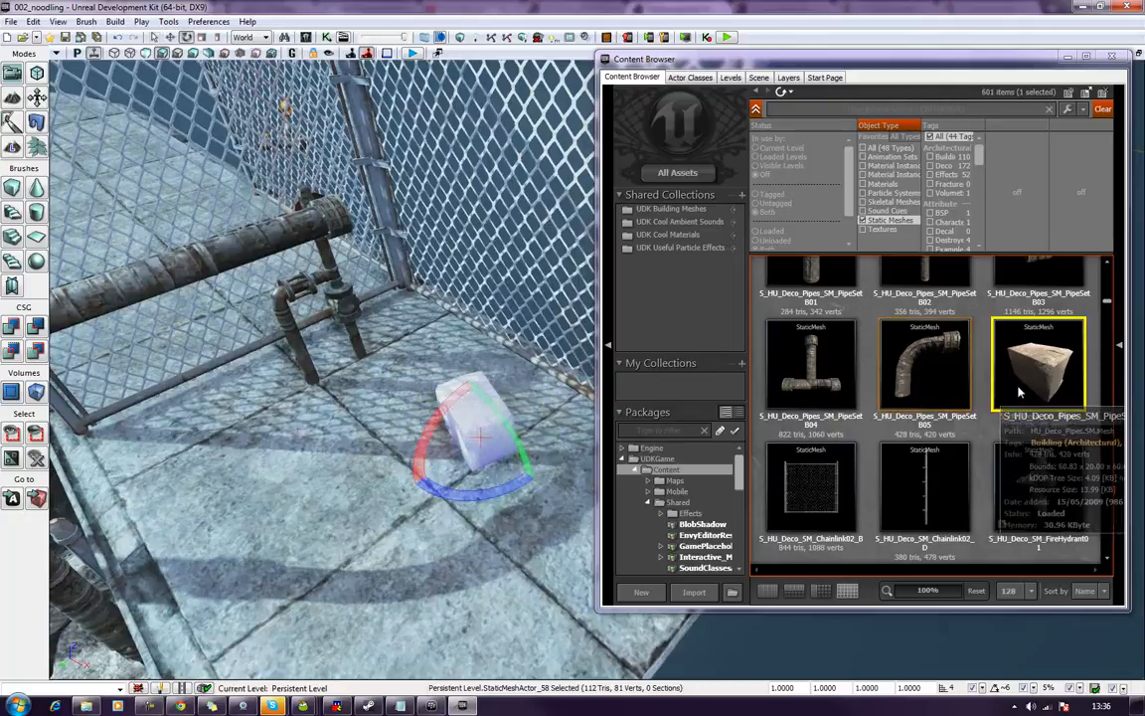
Place a second S_HU_Deco_Sm_Boxes block, rotate it to a different angle and move it against the first block.
left_click_drag(374, 441, 385, 429)
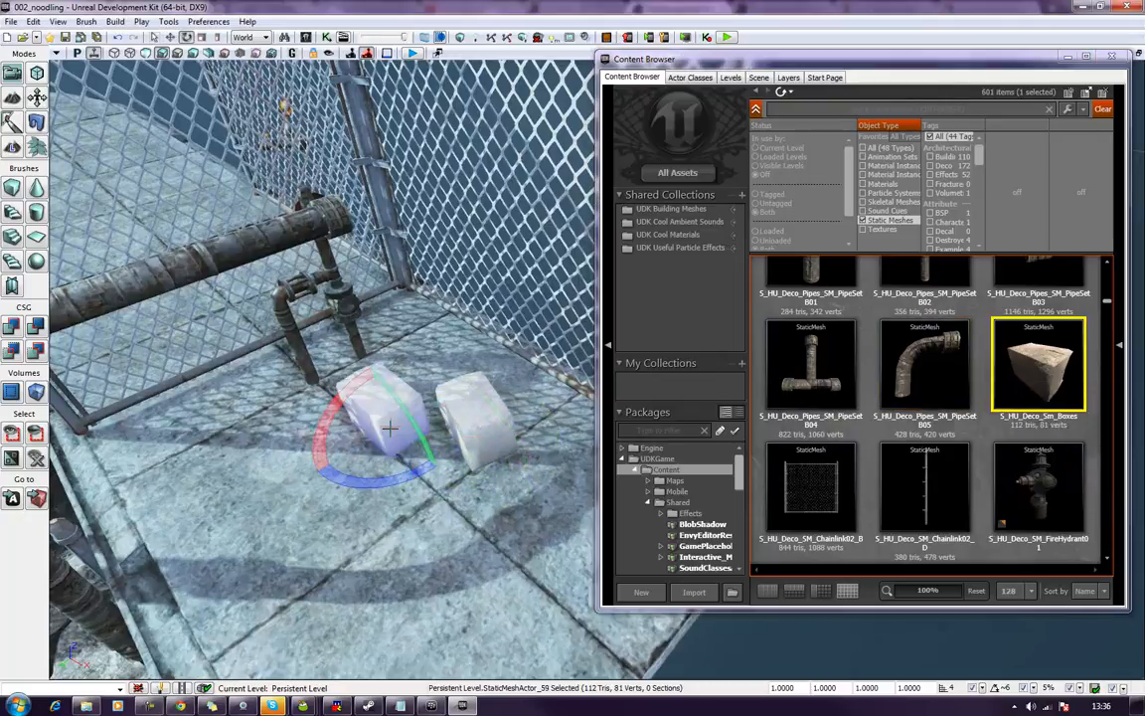
scroll(396, 460, "up", 5)
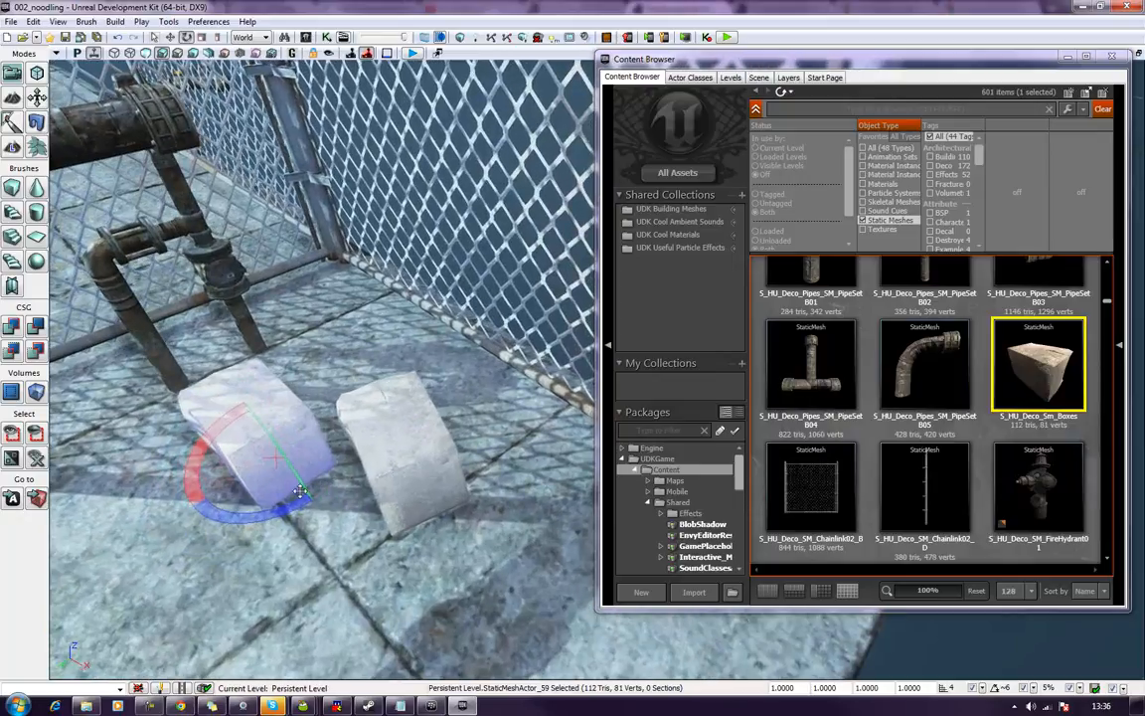
left_click_drag(260, 513, 315, 534)
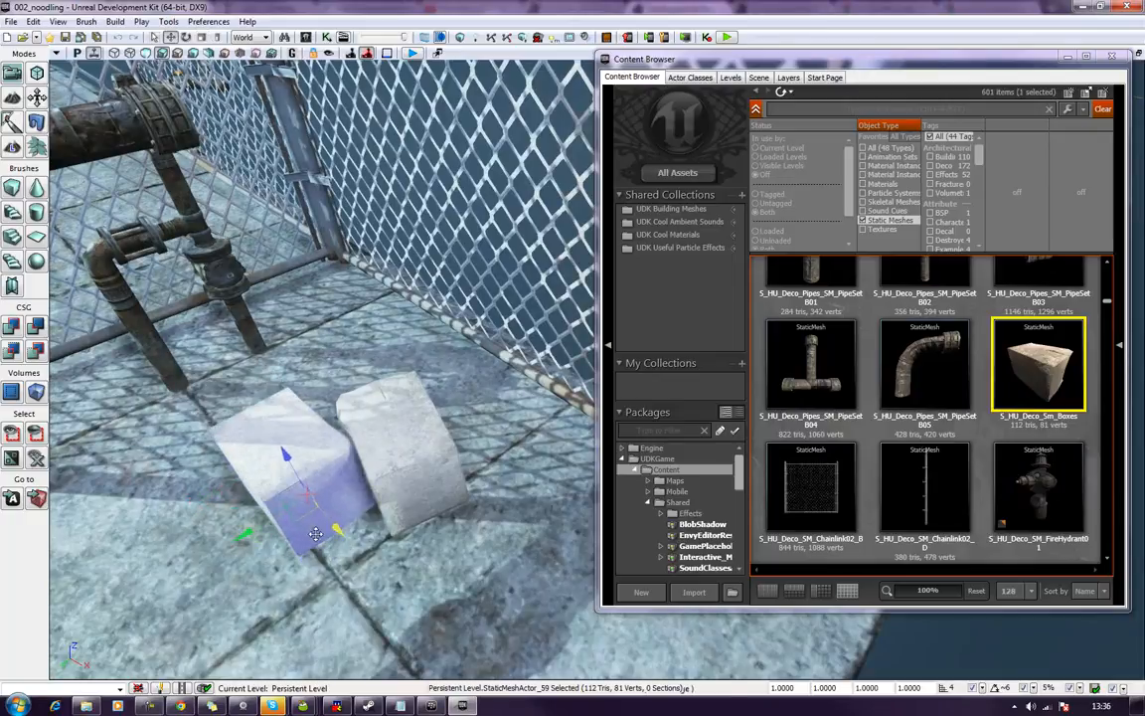
left_click(257, 526)
left_click(358, 345)
Add a third S_HU_Deco_Sm_Boxes block, tilt it onto one corner and position it beside the other two blocks.
scroll(359, 347, "down", 5)
right_click_drag(407, 436, 527, 413)
left_click_drag(1040, 360, 365, 553)
right_click_drag(365, 553, 481, 429)
key("space")
mouse_move(534, 360)
left_mouse_down()
mouse_move(481, 353)
mouse_move(562, 360)
mouse_move(545, 359)
left_mouse_up()
right_click_drag(394, 355, 376, 428)
left_click_drag(424, 472, 408, 425)
right_click_drag(368, 488, 365, 494)
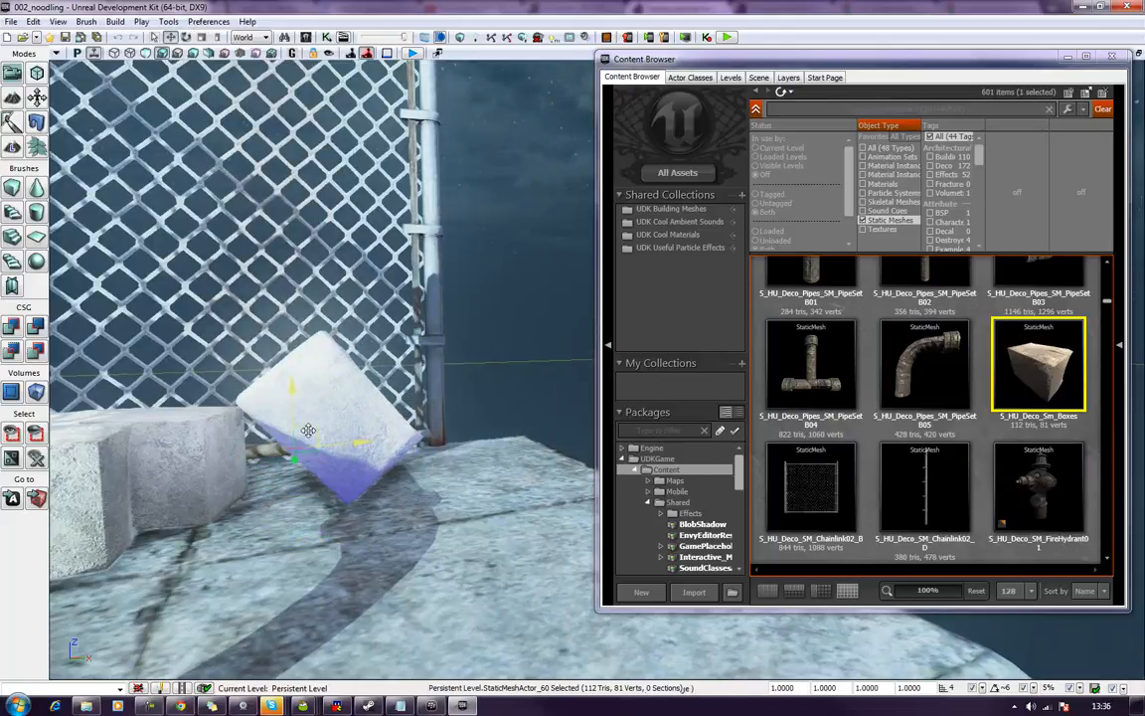
right_click_drag(302, 430, 264, 470)
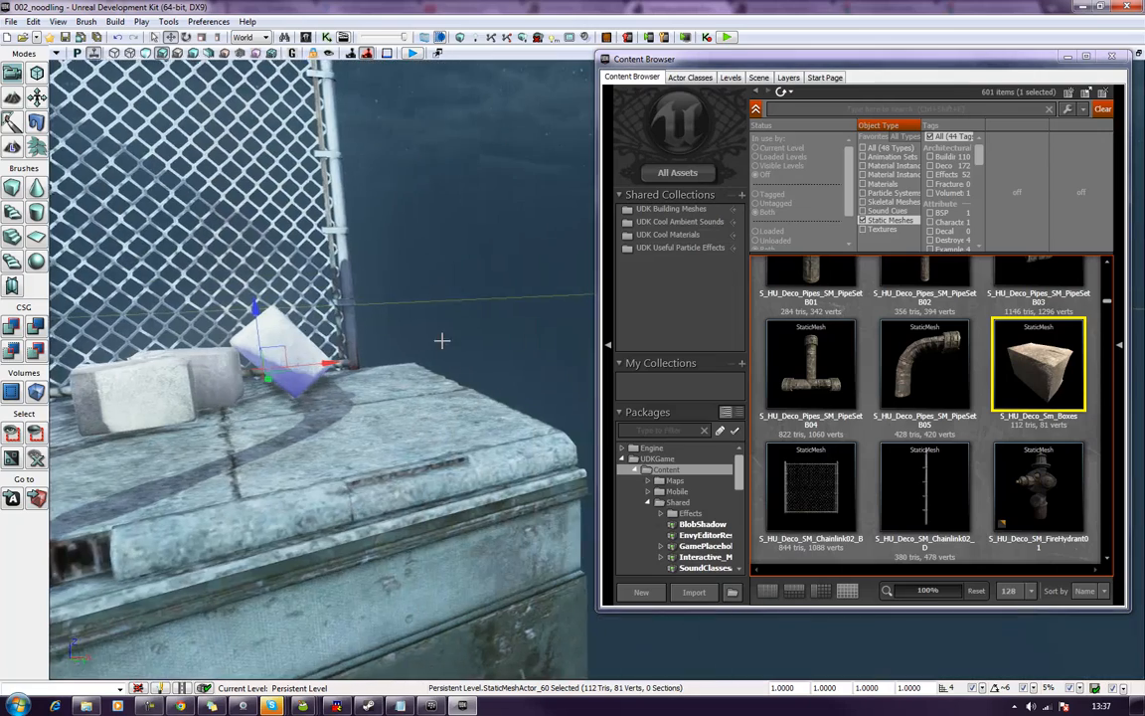
Place a S_HU_Deco_Pipes_SM_PipeSetB01 segment on the wall's top in front of the blocks and rotate it onto its side.
right_click_drag(443, 340, 453, 234)
left_click(786, 343)
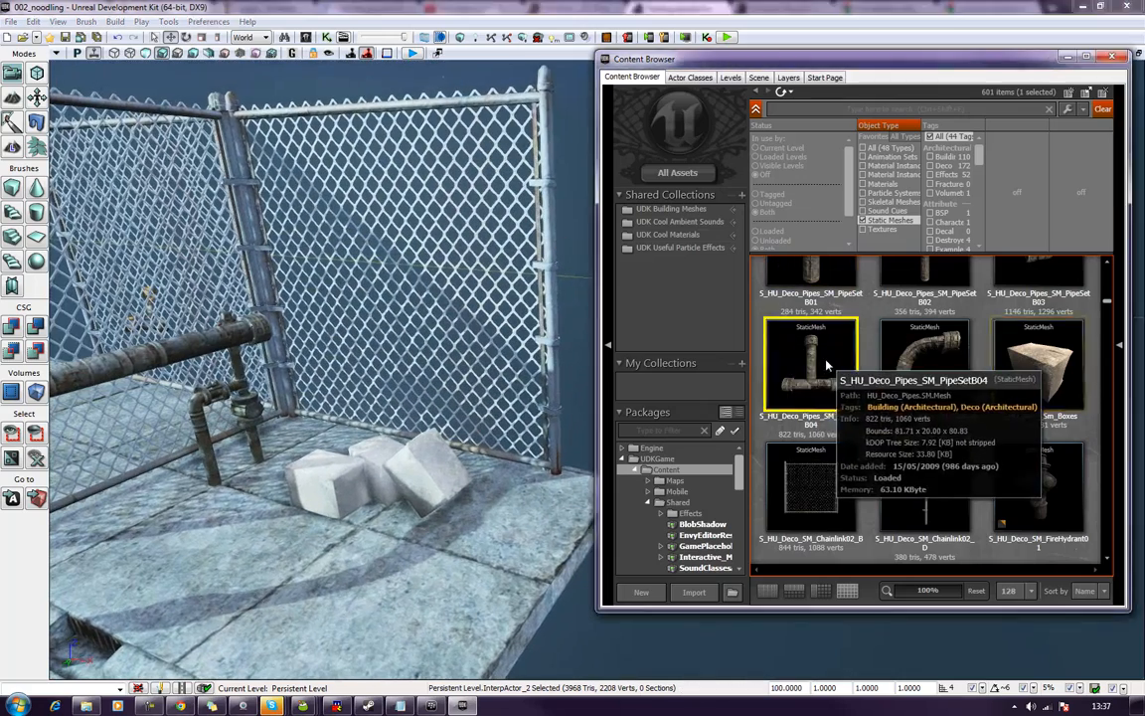
scroll(825, 366, "up", 2)
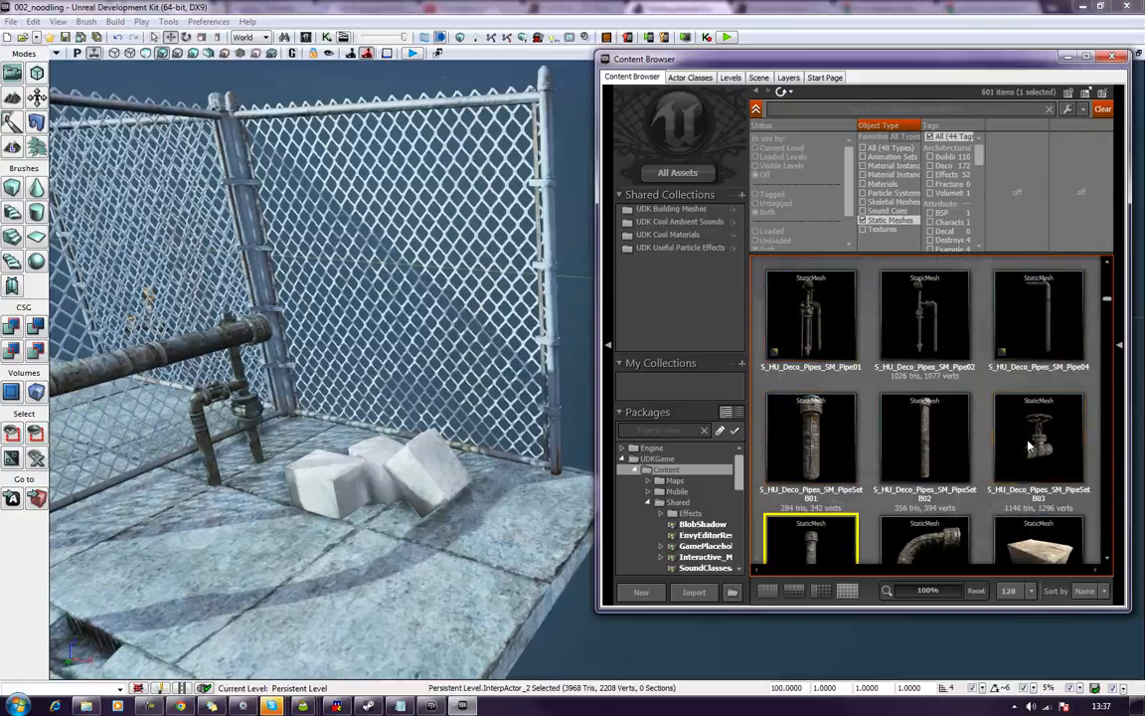
left_click_drag(813, 453, 214, 542)
key("space")
left_click_drag(330, 604, 194, 572)
key("space")
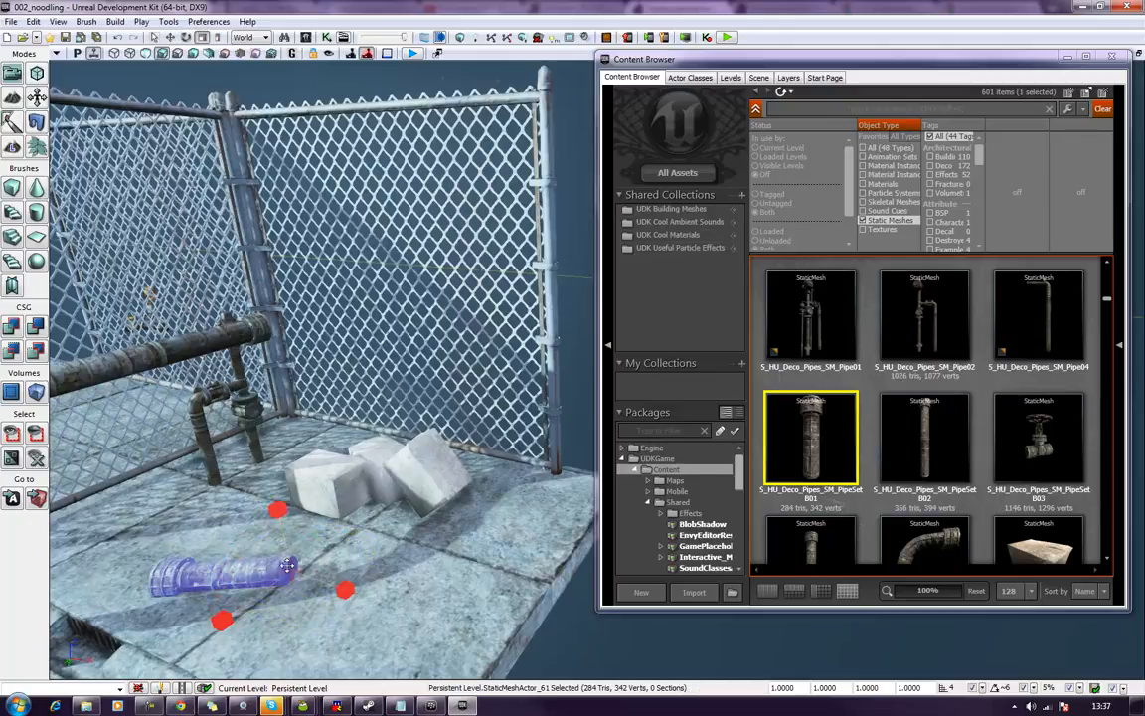
Raise the loose pipe segment slightly and tilt it by 5.63° to lie along the wall's top surface.
left_click_drag(281, 525, 283, 515)
key("space")
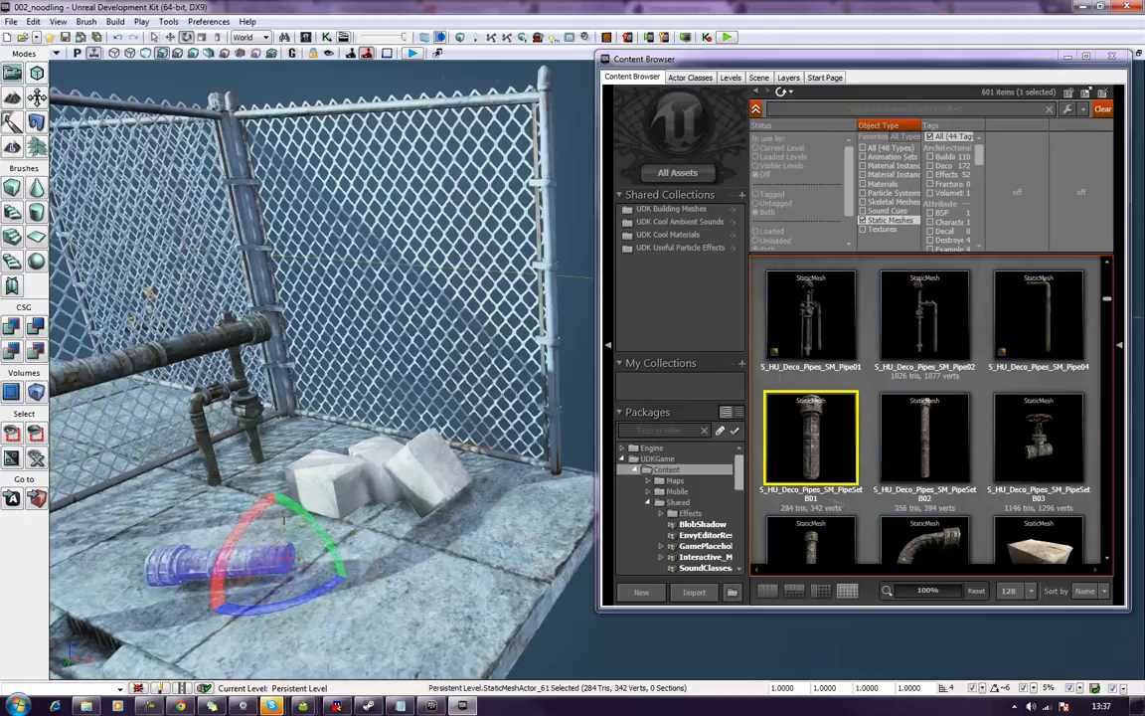
left_click_drag(309, 522, 289, 497)
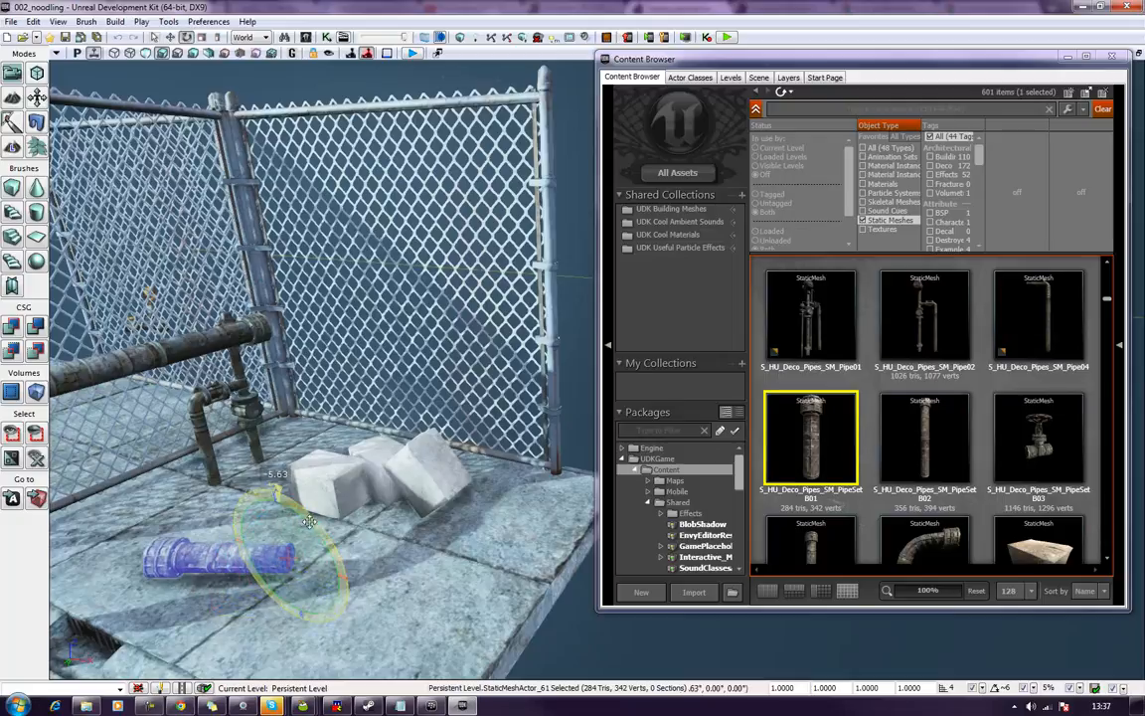
key("space")
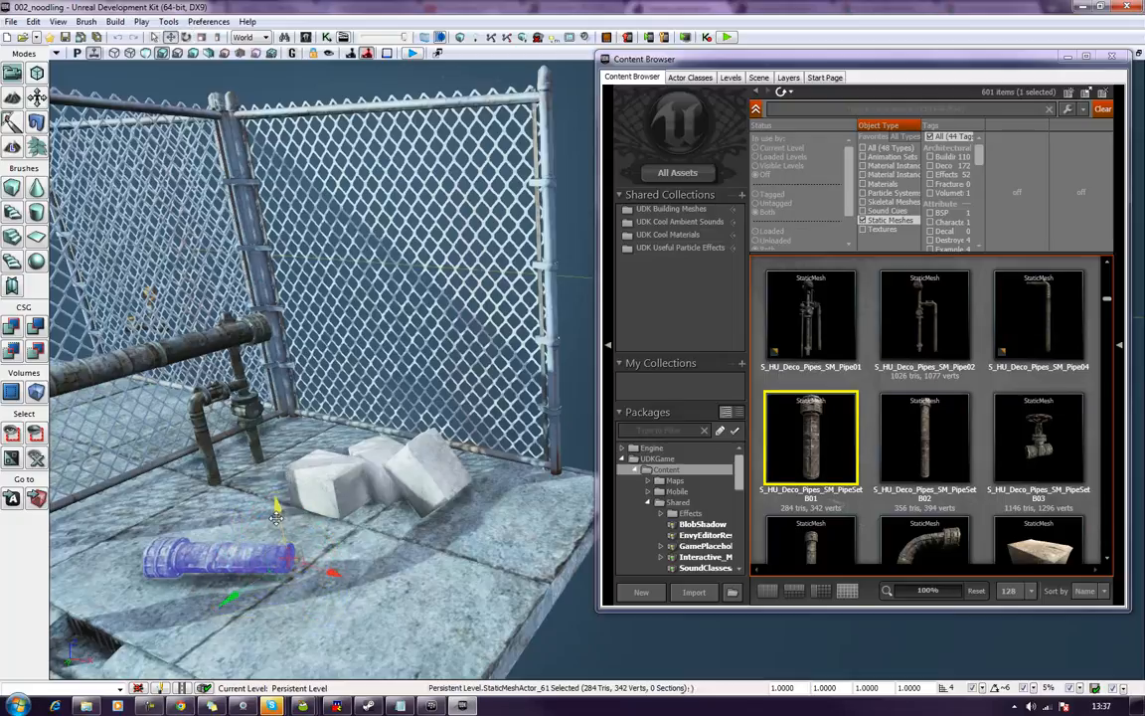
left_click_drag(277, 520, 276, 521)
Turn off grid and rotation snapping, and fine-tune the loose pipe segment's height and tilt against the wall's top.
mouse_move(291, 583)
right_mouse_down()
mouse_move(239, 626)
mouse_move(338, 557)
mouse_move(278, 596)
mouse_move(284, 626)
mouse_move(298, 537)
mouse_move(318, 567)
mouse_move(299, 562)
mouse_move(309, 567)
mouse_move(304, 557)
mouse_move(298, 587)
right_mouse_up()
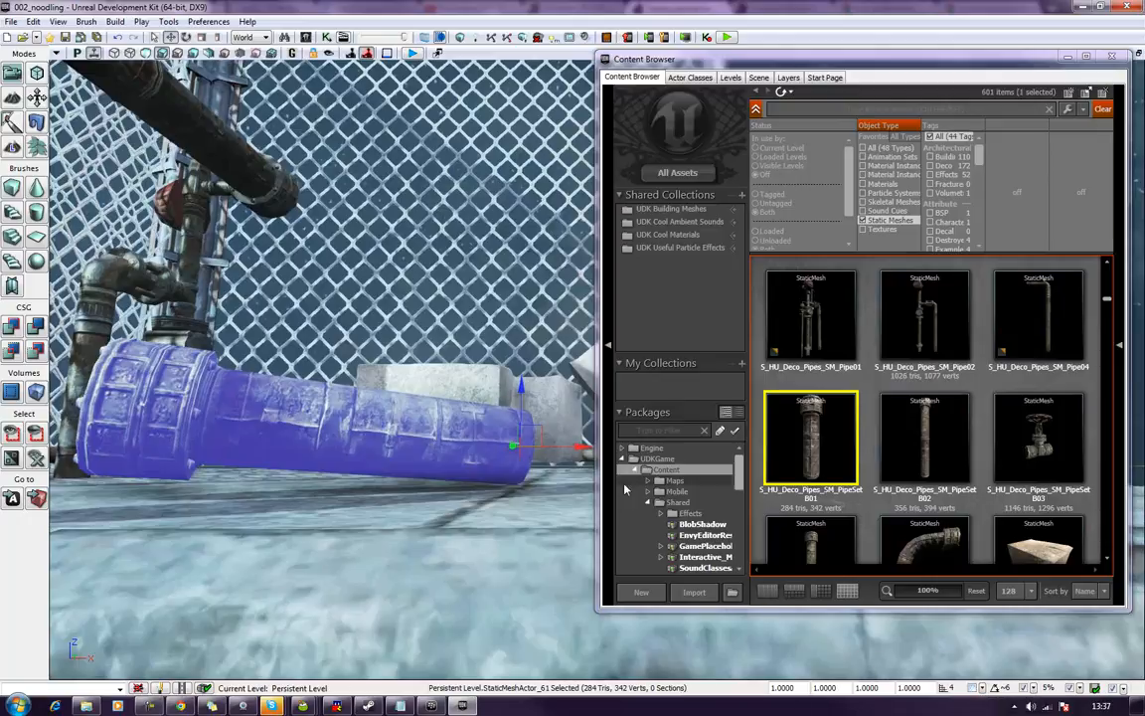
key("space")
mouse_move(564, 493)
left_mouse_down()
mouse_move(564, 507)
mouse_move(564, 493)
left_mouse_up()
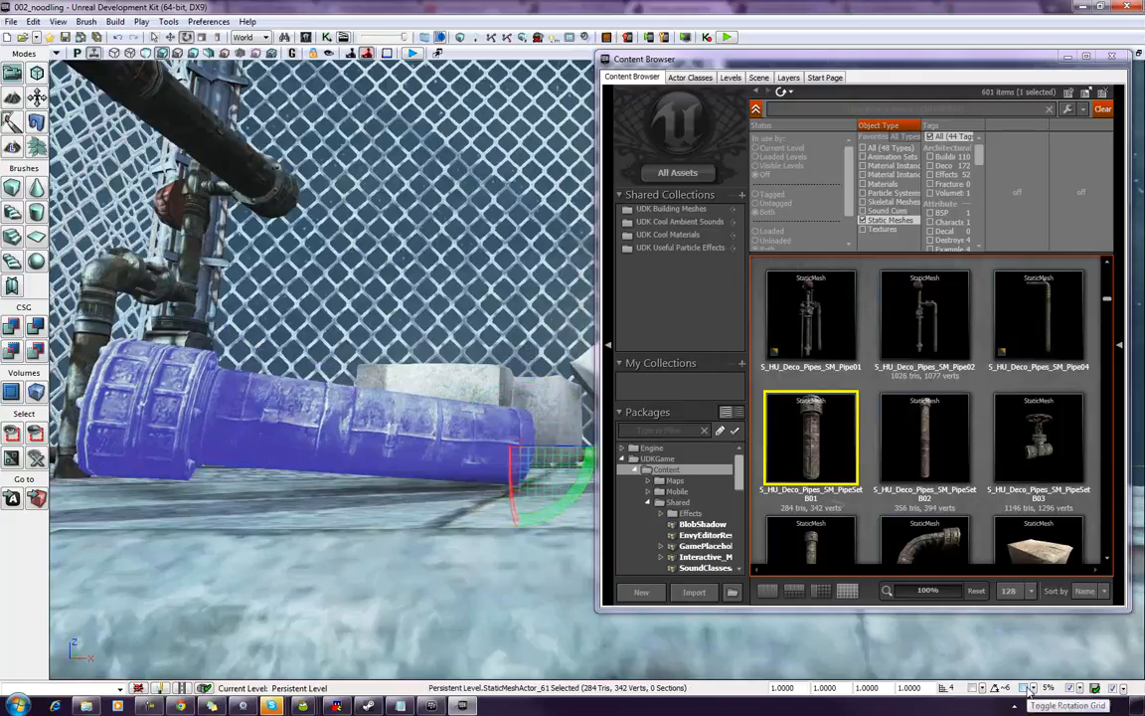
left_click_drag(580, 474, 579, 484)
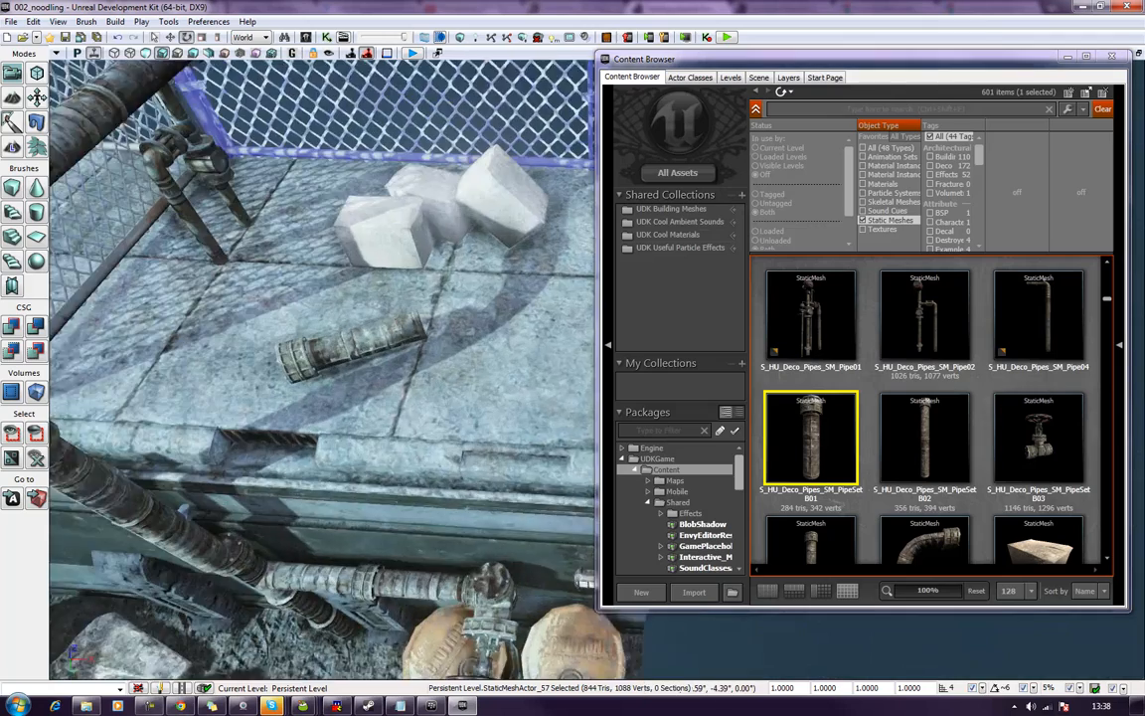
Select the valve, horizontal pipe, T-joint and lower vertical pipe together, and nudge the group into line beneath the upper vertical pipe.
mouse_move(501, 362)
right_mouse_down()
mouse_move(542, 343)
mouse_move(587, 362)
mouse_move(501, 362)
right_mouse_up()
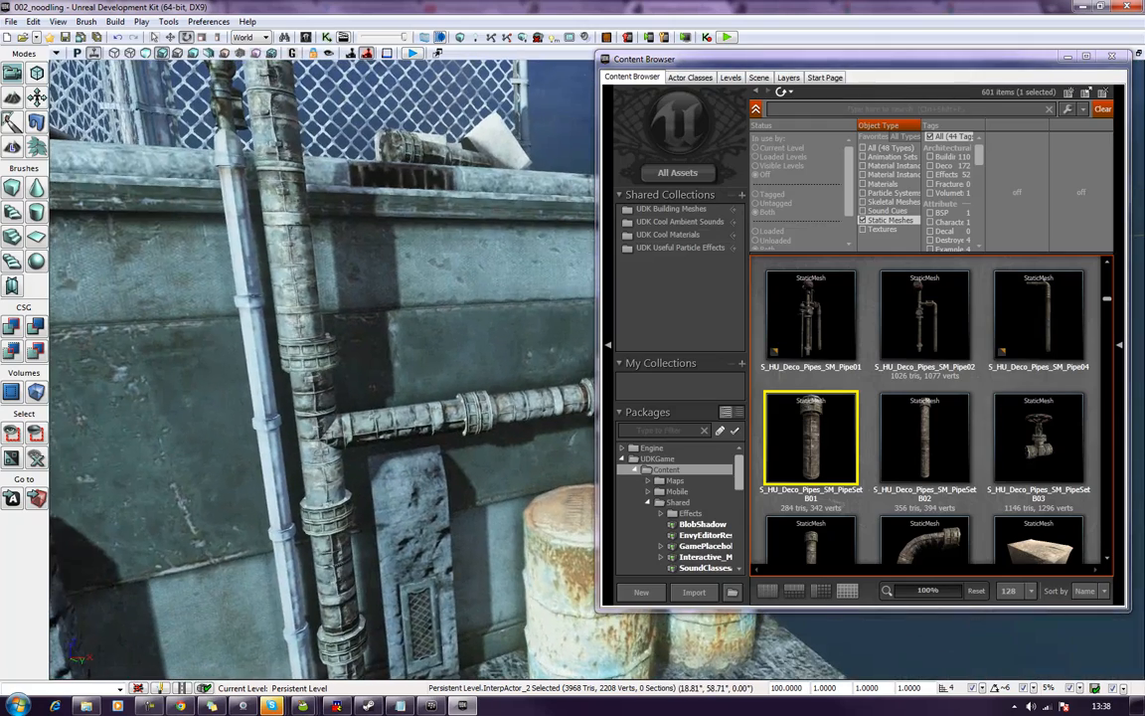
right_click_drag(486, 522, 345, 383)
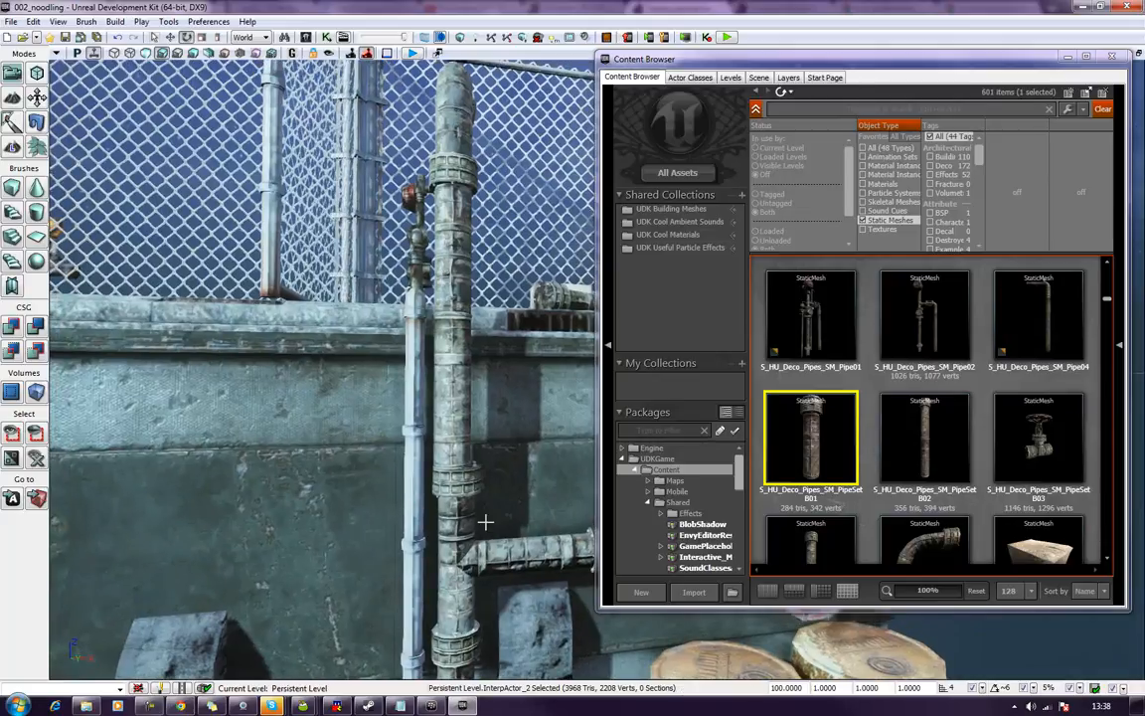
key("d")
left_click(506, 580)
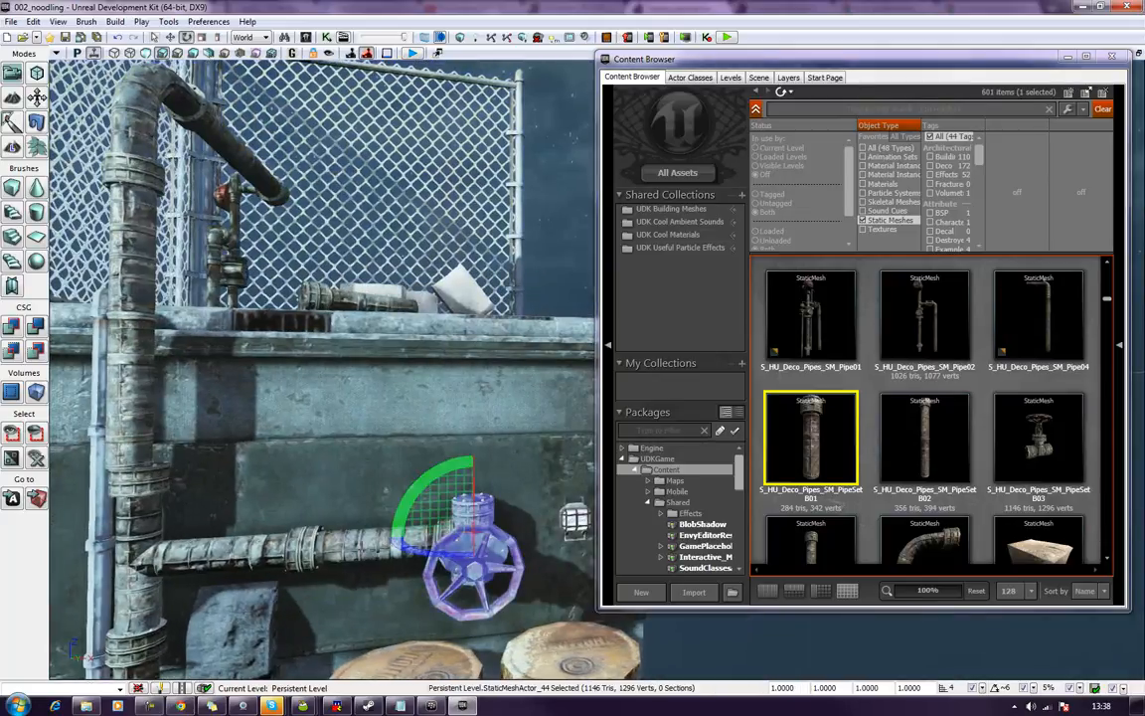
left_click(133, 614, "ctrl")
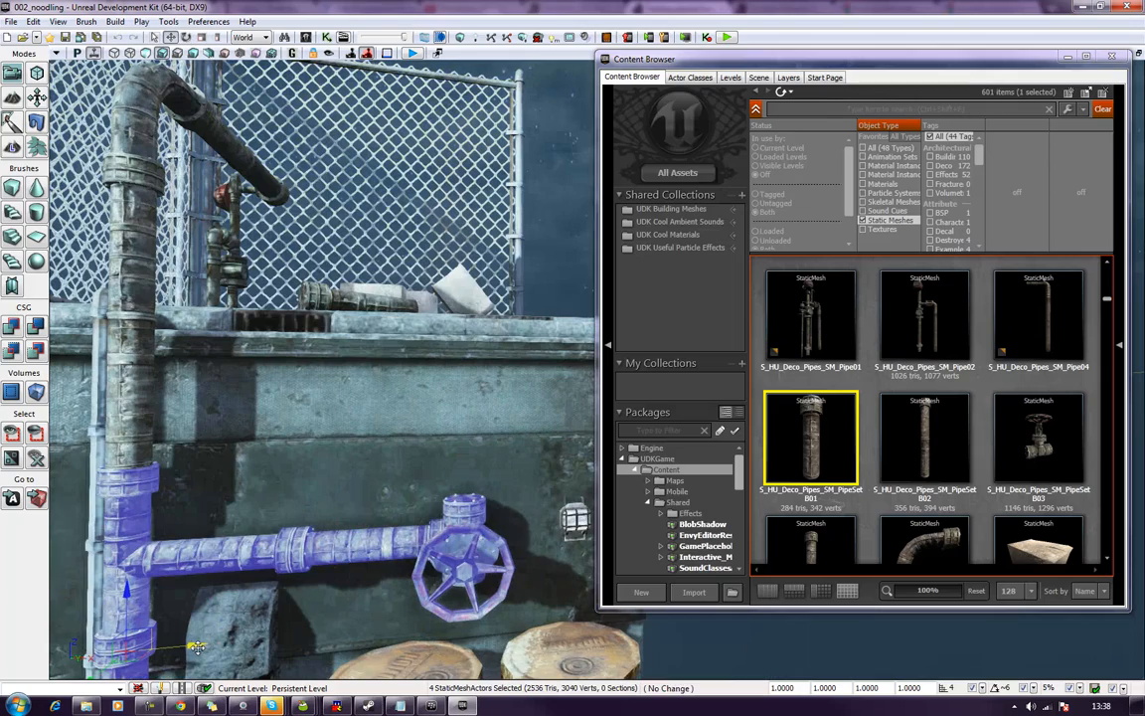
left_click(556, 223)
Reselect the T-joint, lower vertical pipe, horizontal pipe and valve, turn off grid snapping, and shift the group slightly along the wall to align with the upper pipe.
scroll(552, 239, "down", 3)
scroll(407, 394, "up", 5)
right_click_drag(414, 382, 497, 447)
scroll(486, 244, "down", 2)
right_click_drag(485, 245, 463, 340)
scroll(338, 159, "up", 2)
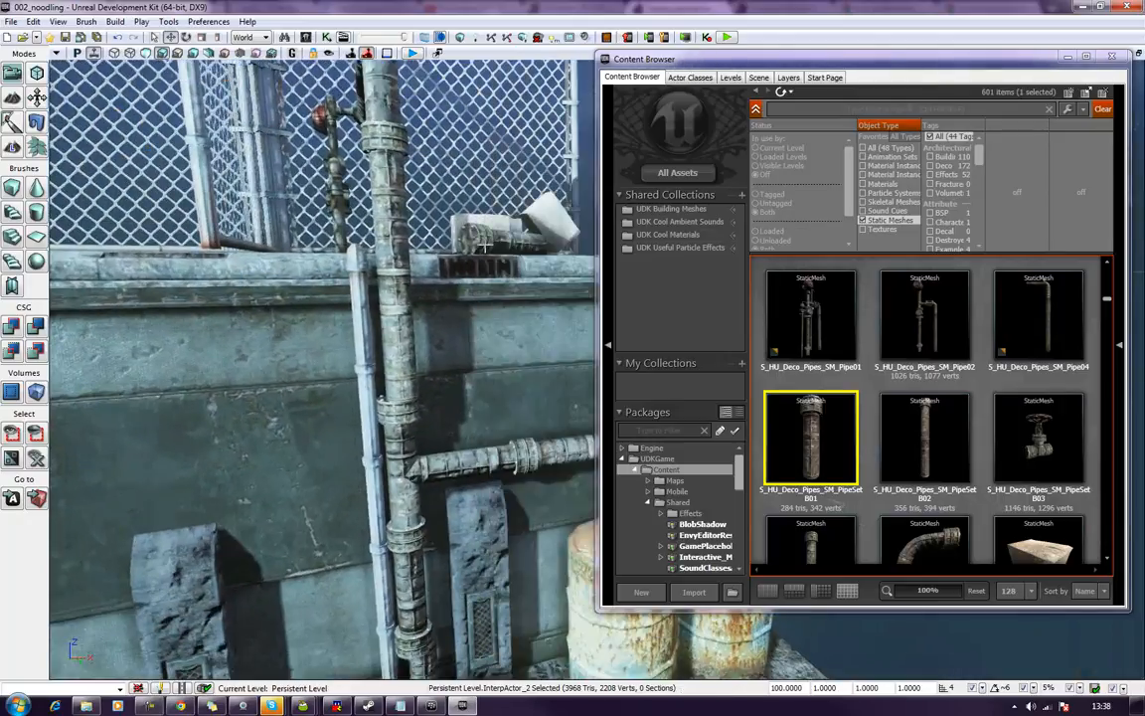
left_click(404, 441)
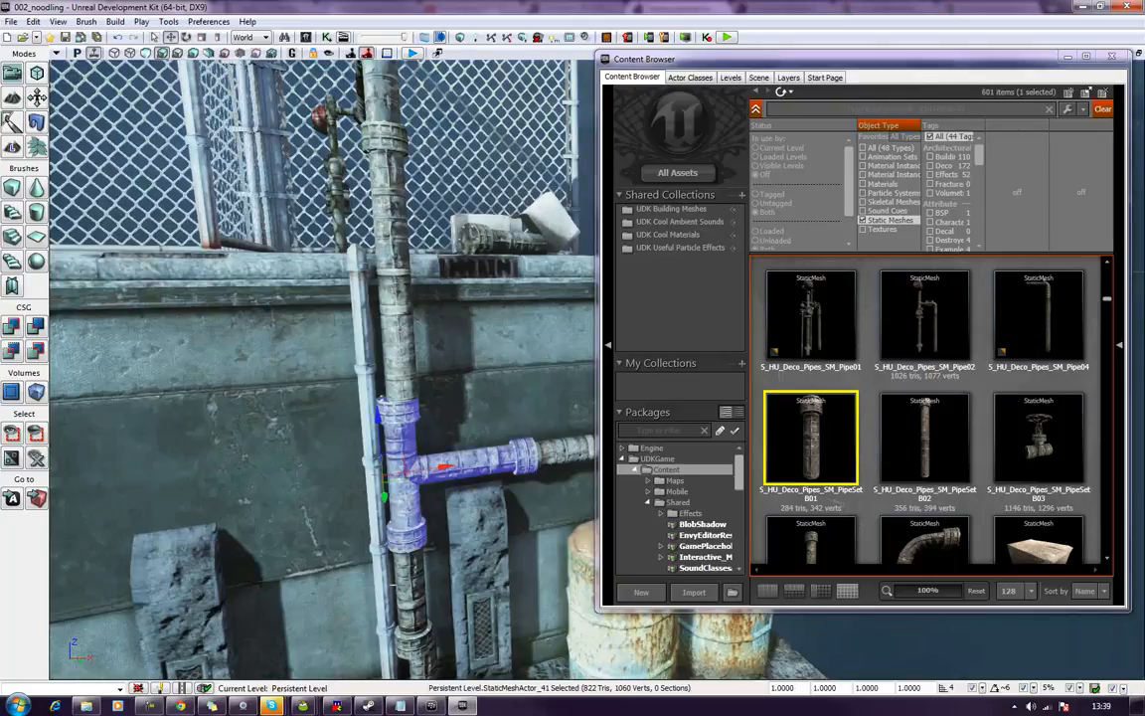
left_click(409, 591, "ctrl")
left_click(549, 458, "ctrl")
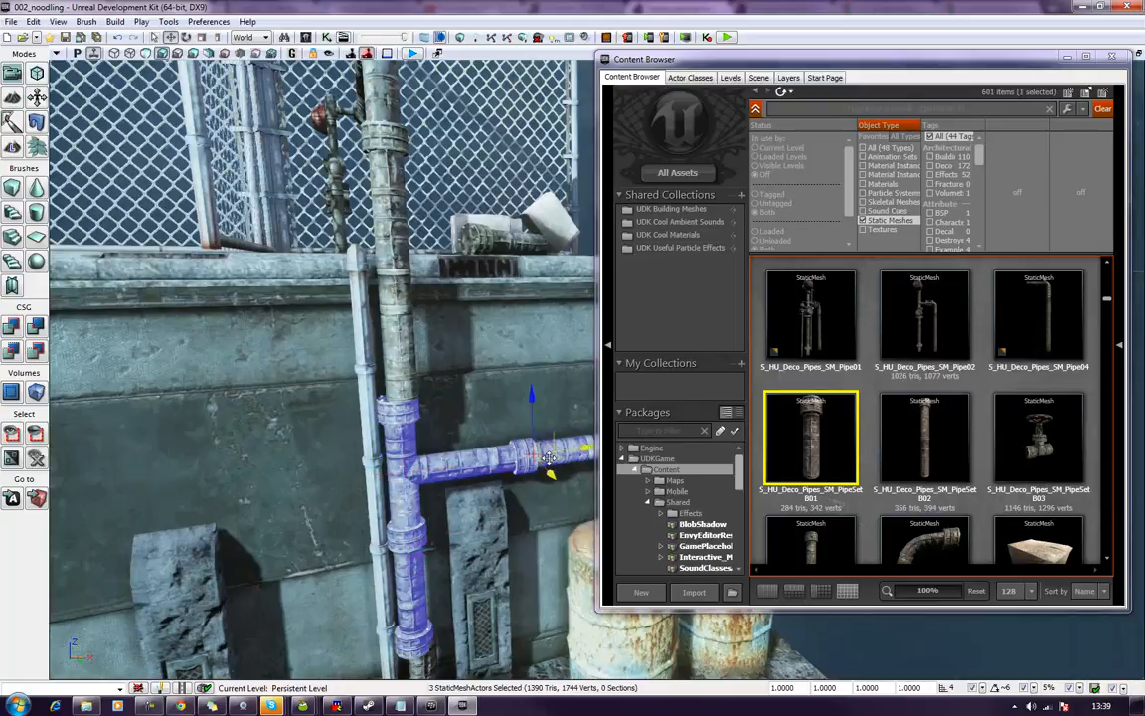
right_click_drag(551, 463, 656, 462)
left_click(543, 438, "ctrl")
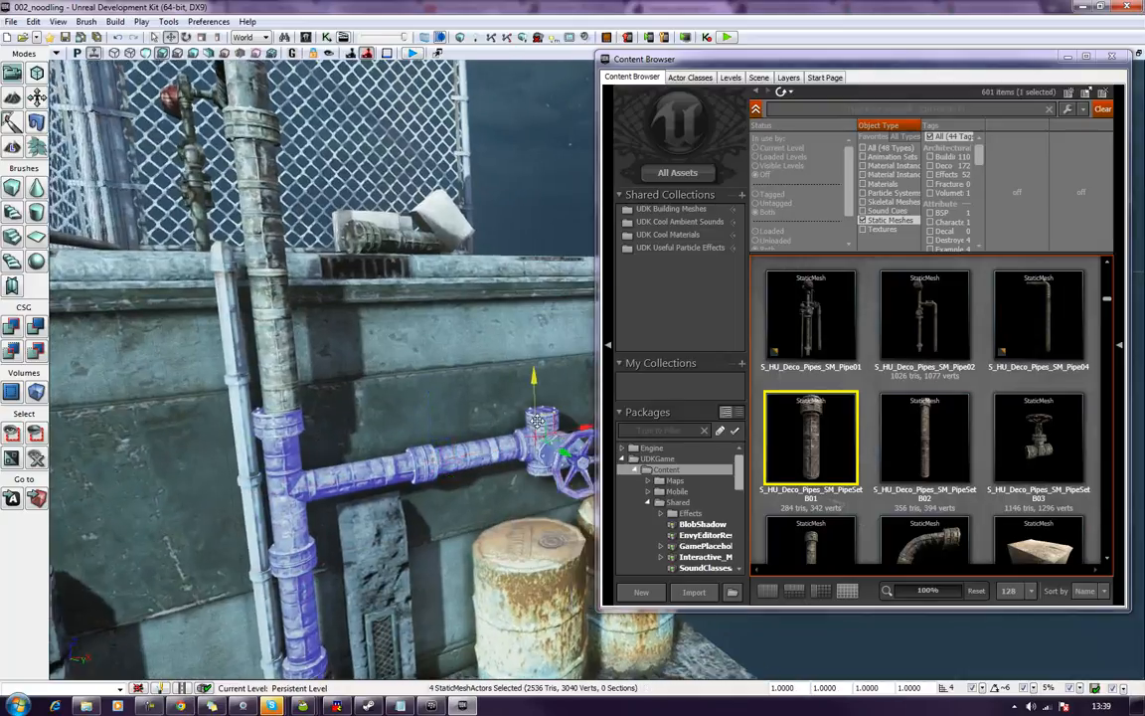
left_click(972, 688)
left_click_drag(585, 426, 588, 426)
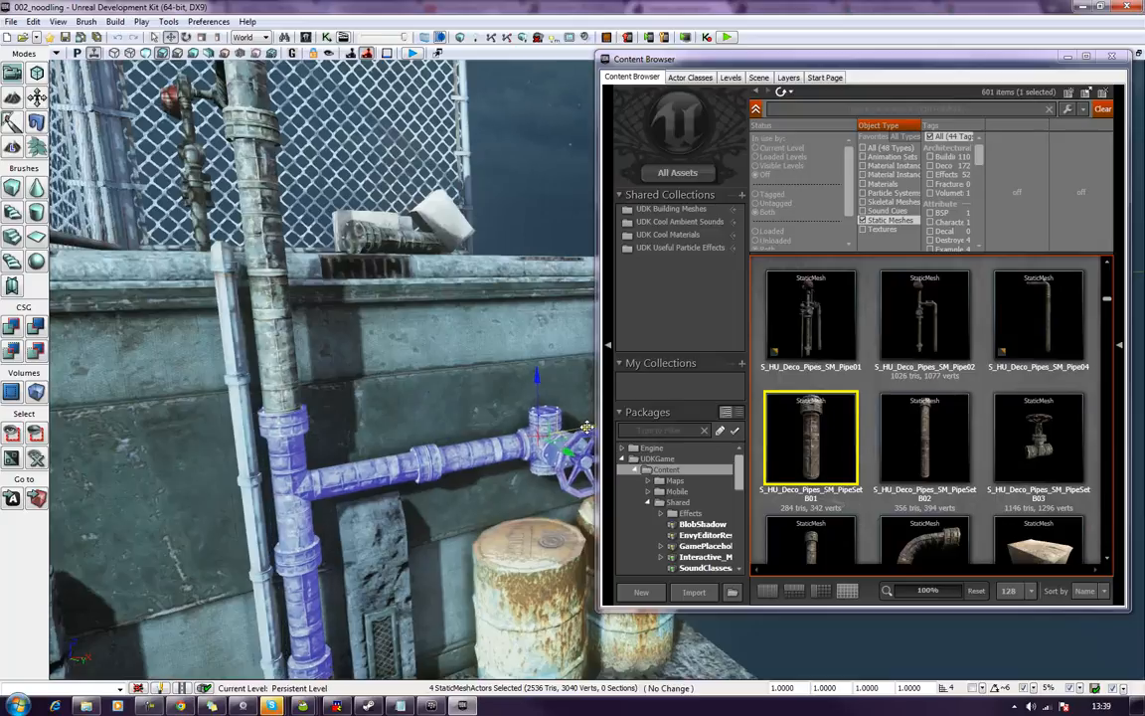
Nudge the lowest vertical pipe segment sideways into line beneath the T-joint's pipe, and close the Content Browser.
left_click(542, 368)
right_click_drag(542, 368, 533, 487)
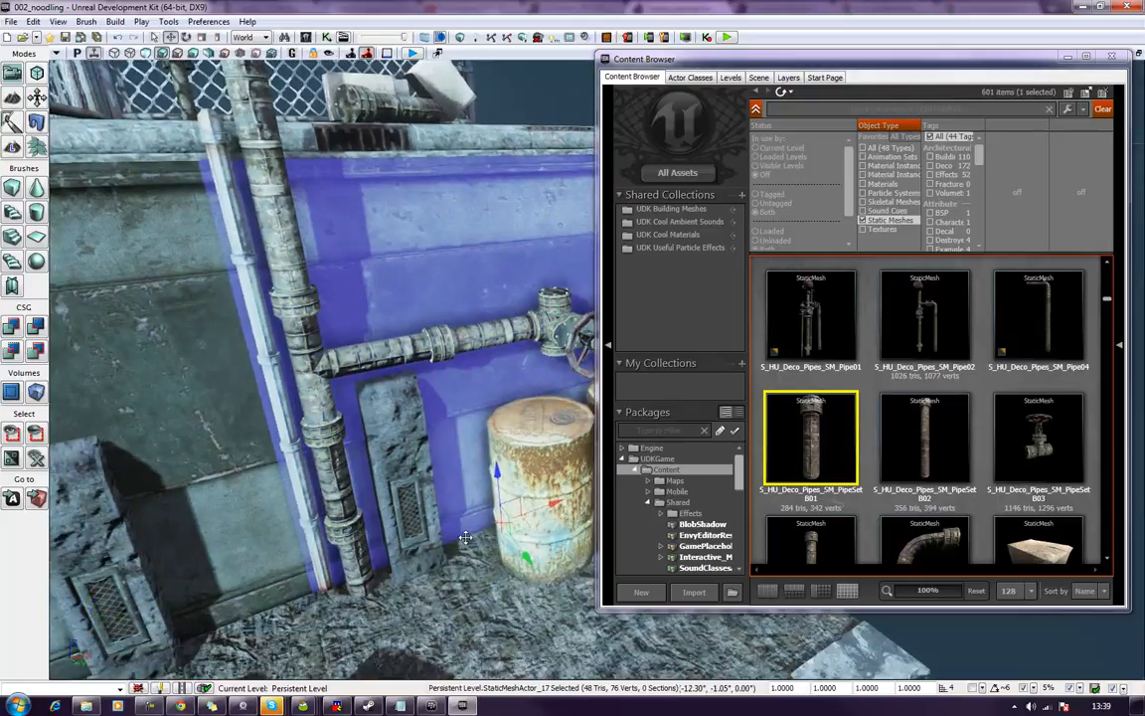
left_click(336, 502)
left_click_drag(407, 509, 404, 510)
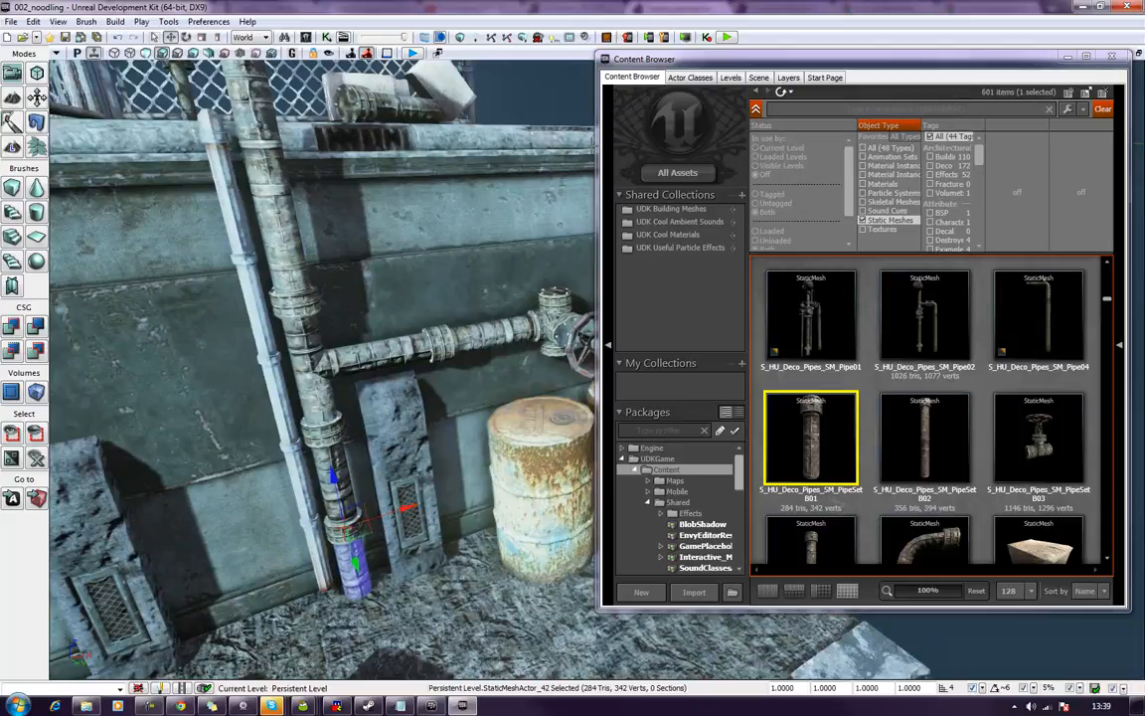
left_click(573, 100)
scroll(573, 100, "down", 10)
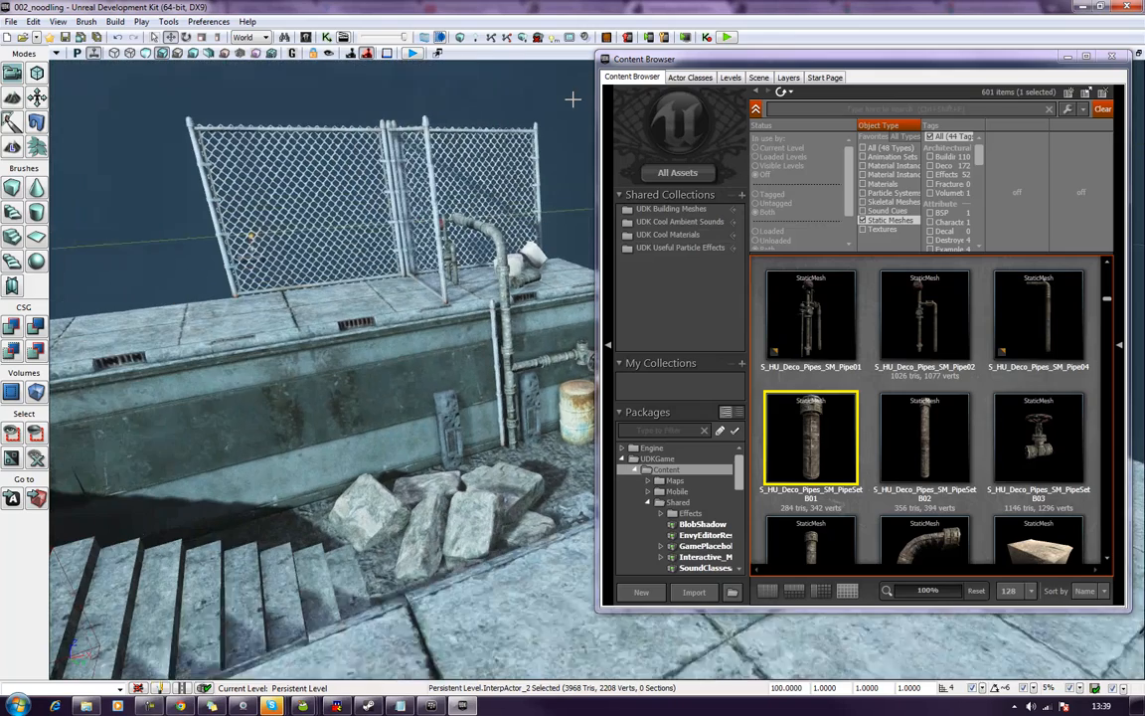
left_click(1111, 56)
Try to add a point light at the wall lamp beside the valve and pull it out from the wall.
right_click_drag(910, 187, 773, 285)
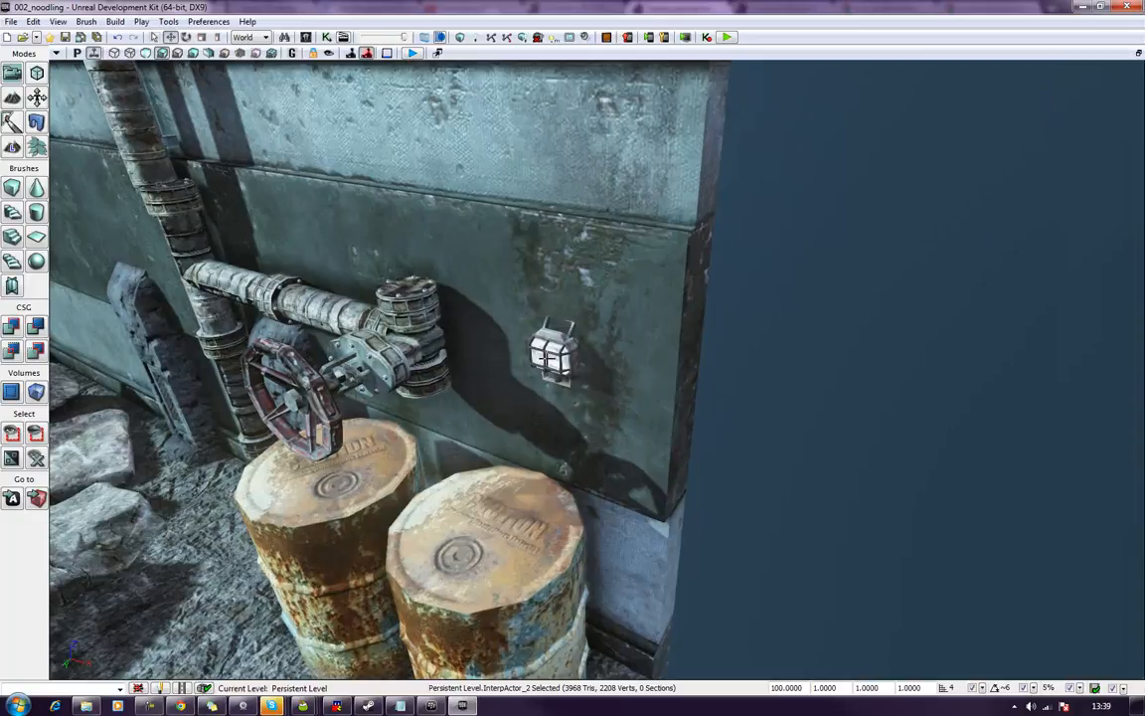
left_click(545, 358)
right_click(547, 362)
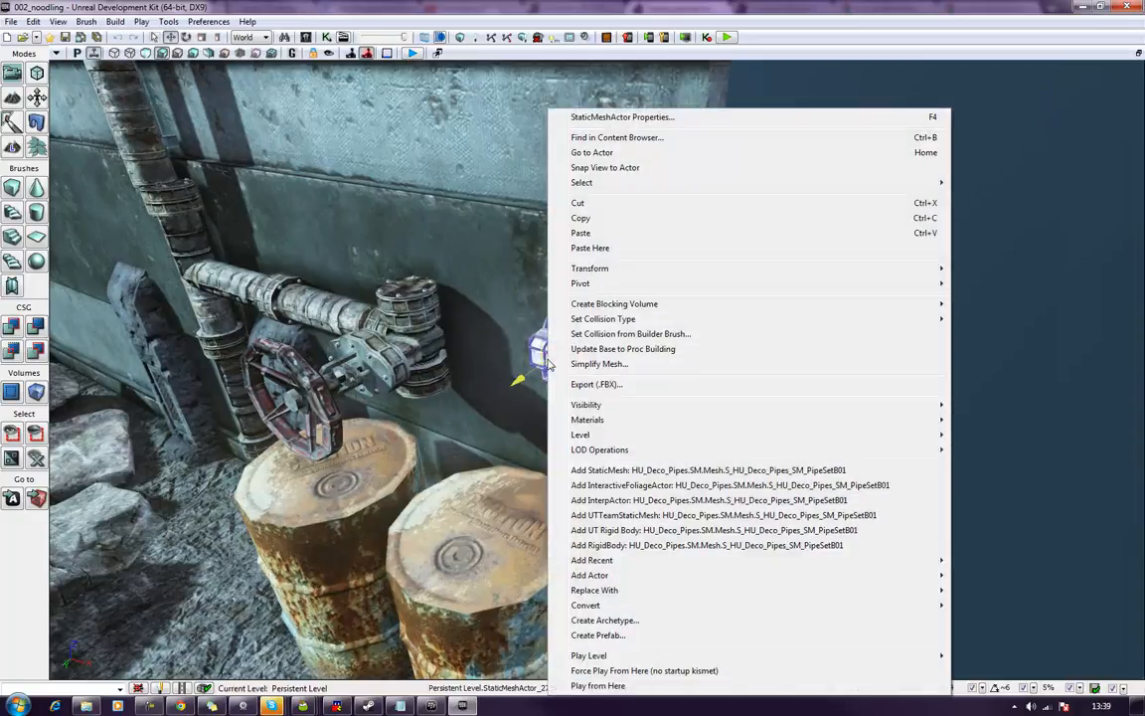
mouse_move(592, 576)
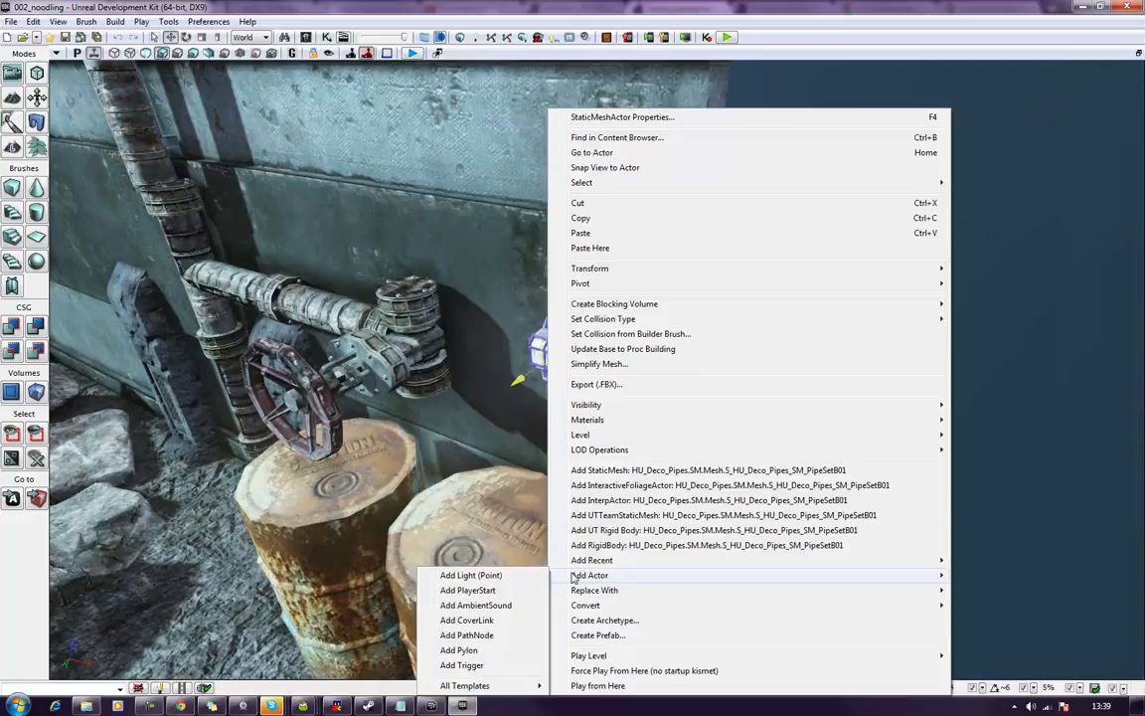
left_click(471, 576)
left_click_drag(517, 385, 478, 427)
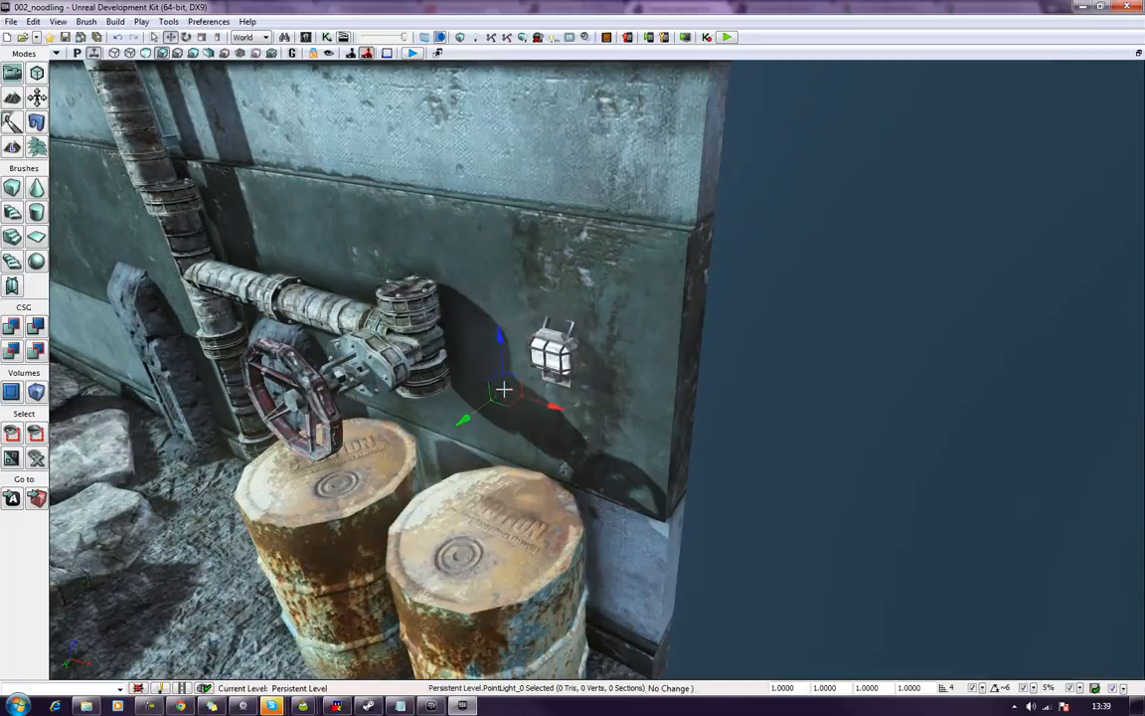
right_click(739, 379)
key("Escape")
Add a point light on the ground in front of the barrels and raise it to about the wall lamp's height.
right_click_drag(597, 410, 319, 419)
scroll(596, 410, "down", 6)
right_click_drag(488, 389, 616, 344)
left_click(411, 346)
key("w")
right_click_drag(415, 351, 403, 353)
right_click(559, 440)
mouse_move(597, 379)
left_click(538, 383)
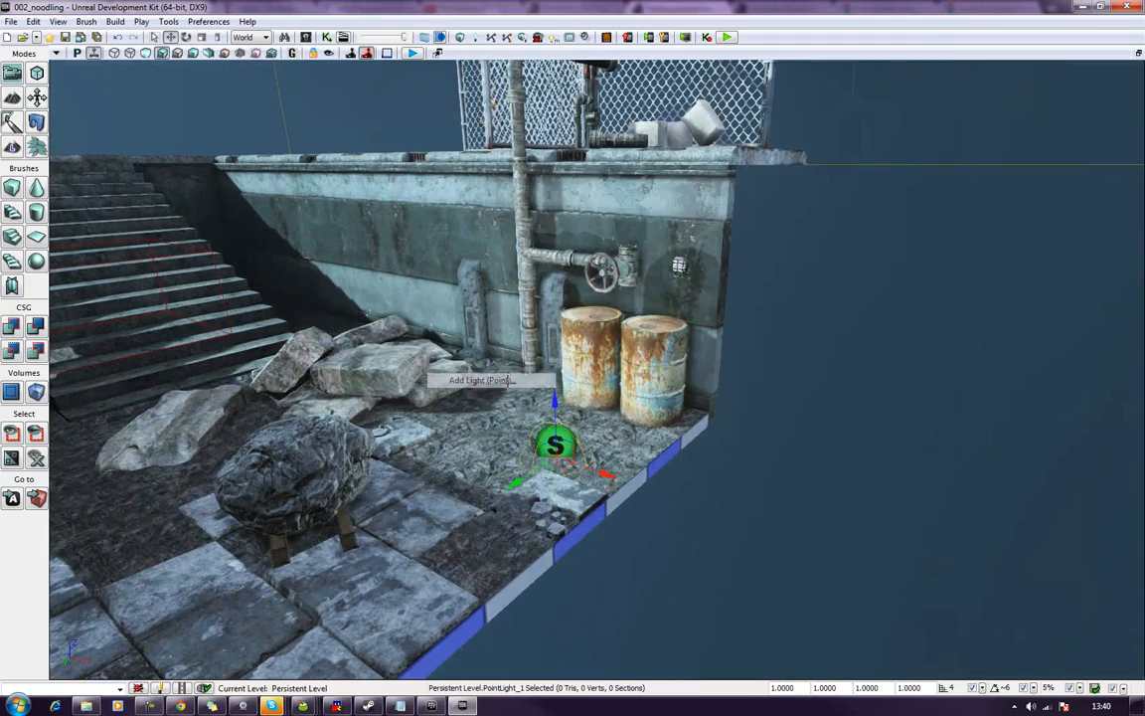
left_click_drag(555, 407, 552, 232)
Move the point light along the wall and in toward it until it sits just in front of the wall lamp.
right_click_drag(552, 232, 487, 216)
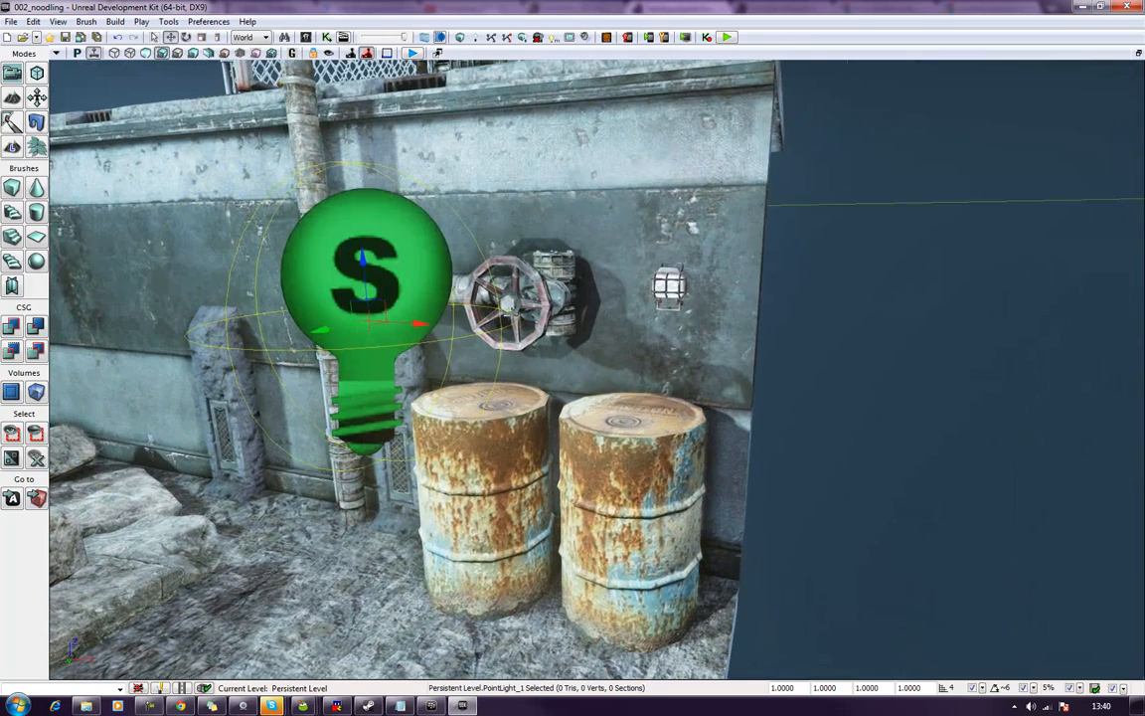
left_click_drag(431, 321, 591, 328)
right_click_drag(591, 330, 465, 332)
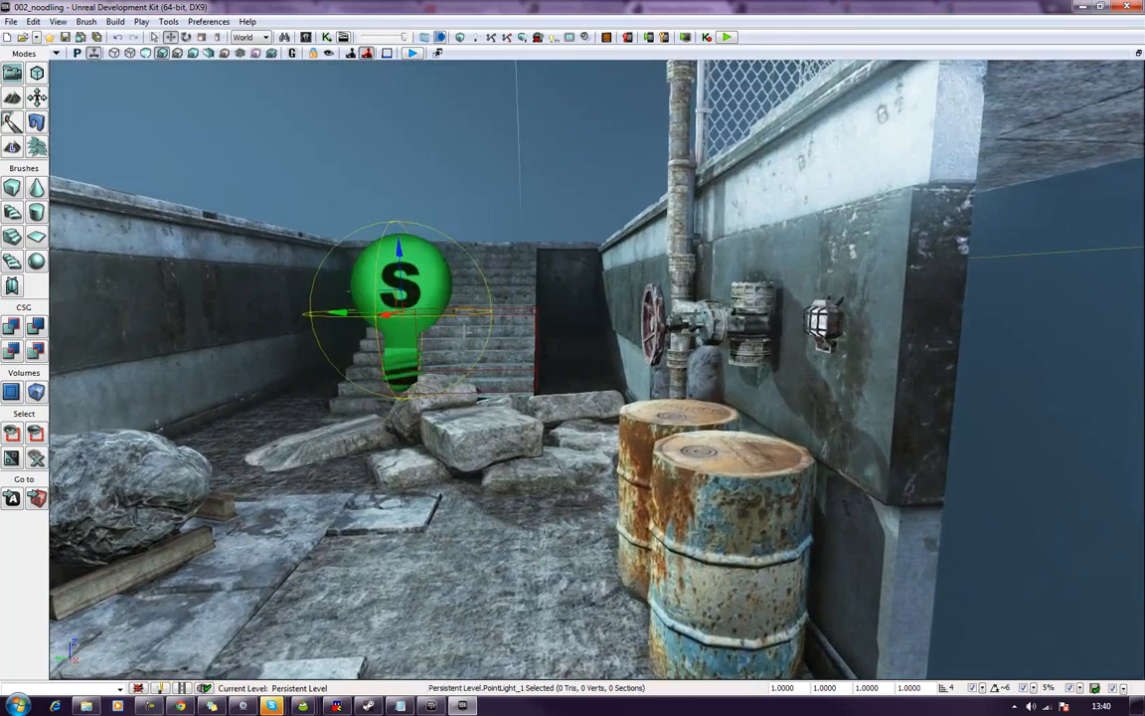
left_click_drag(366, 303, 757, 291)
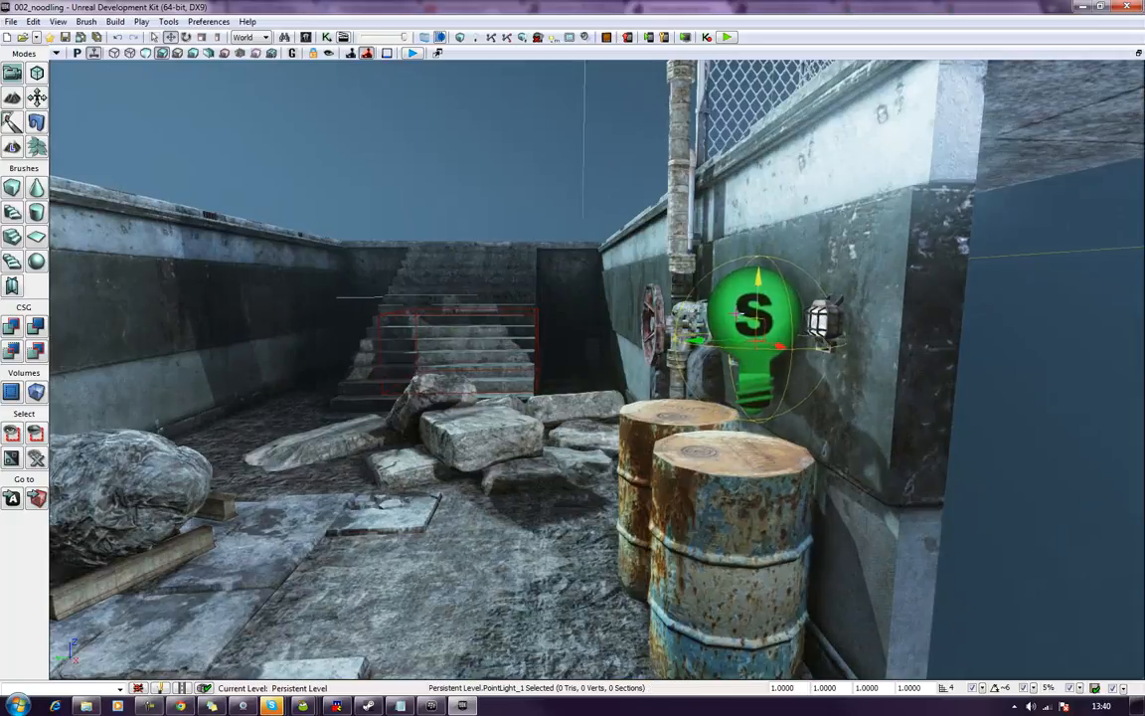
left_click_drag(714, 341, 723, 339)
Open the point light's properties and set its radius to 512.
right_click_drag(724, 339, 1097, 364)
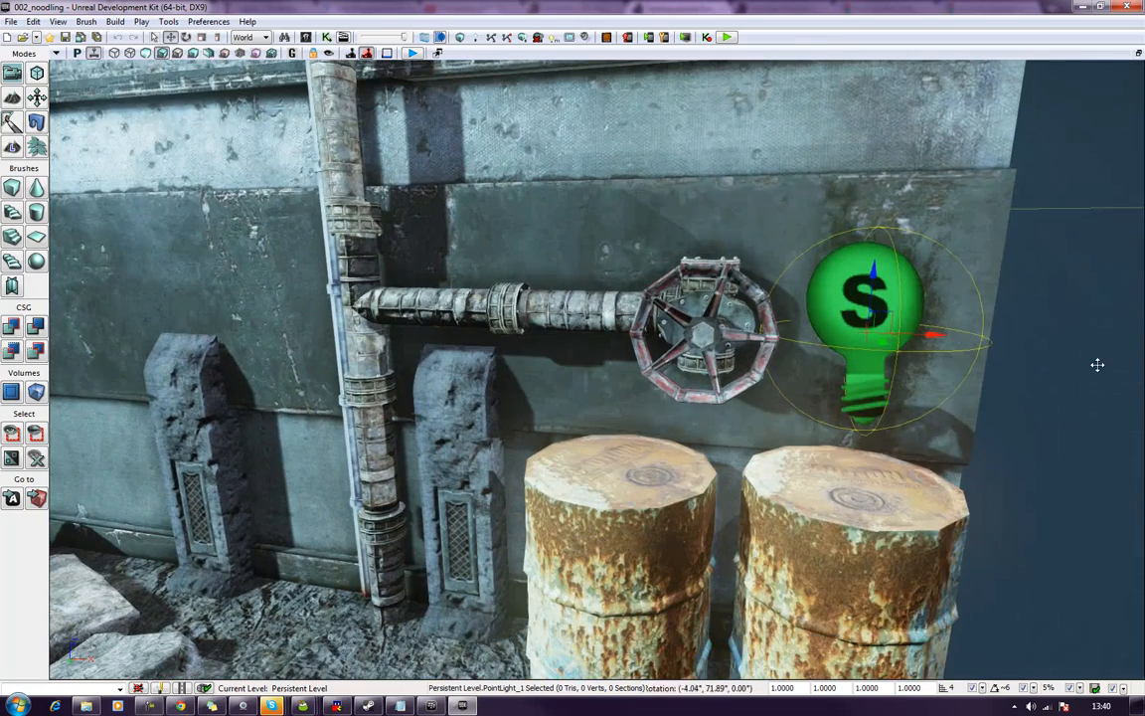
right_click(880, 318)
left_click(830, 191)
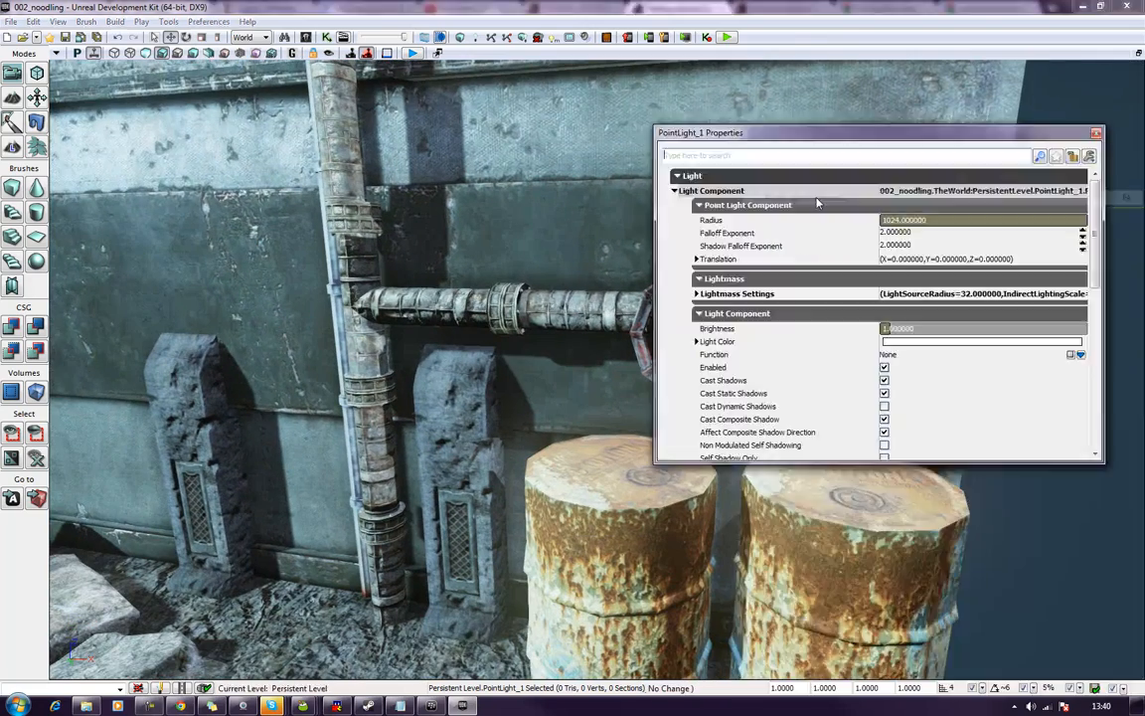
left_click_drag(837, 145, 251, 76)
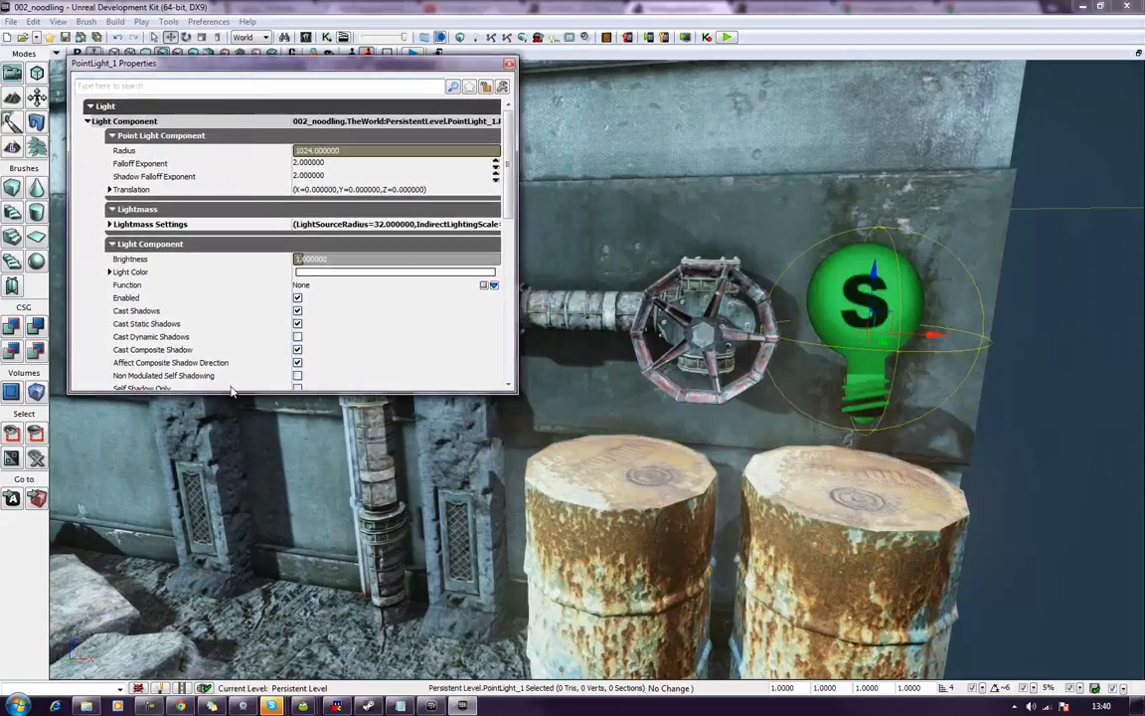
left_click_drag(232, 394, 245, 652)
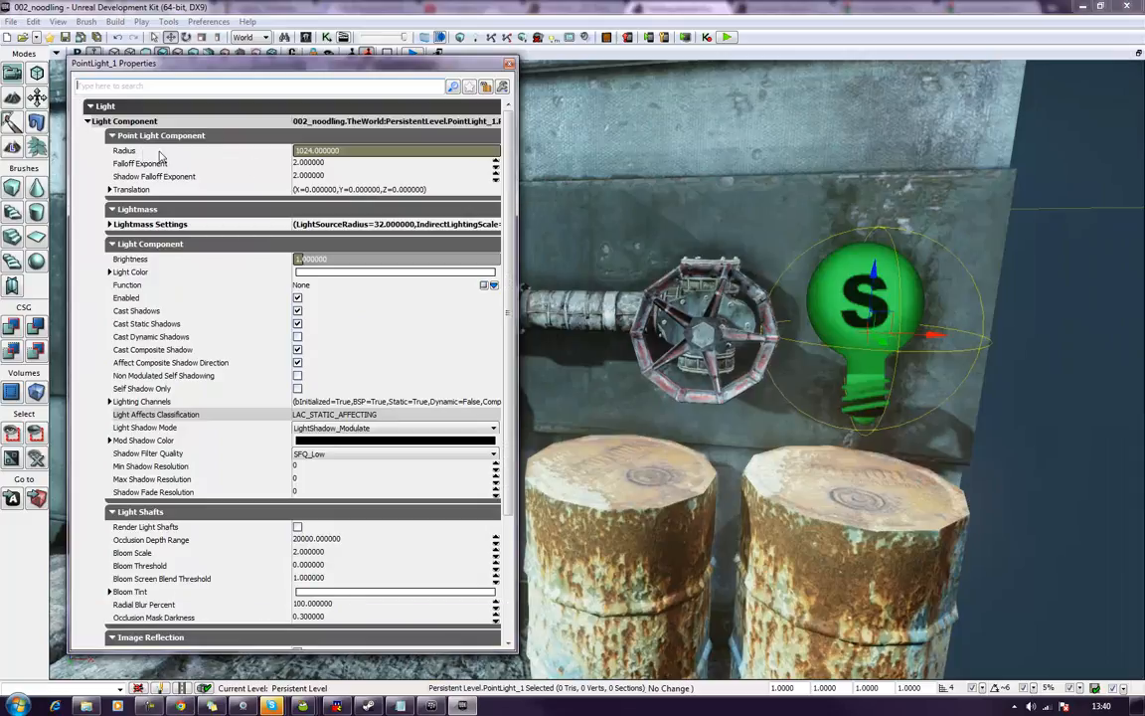
type("5")
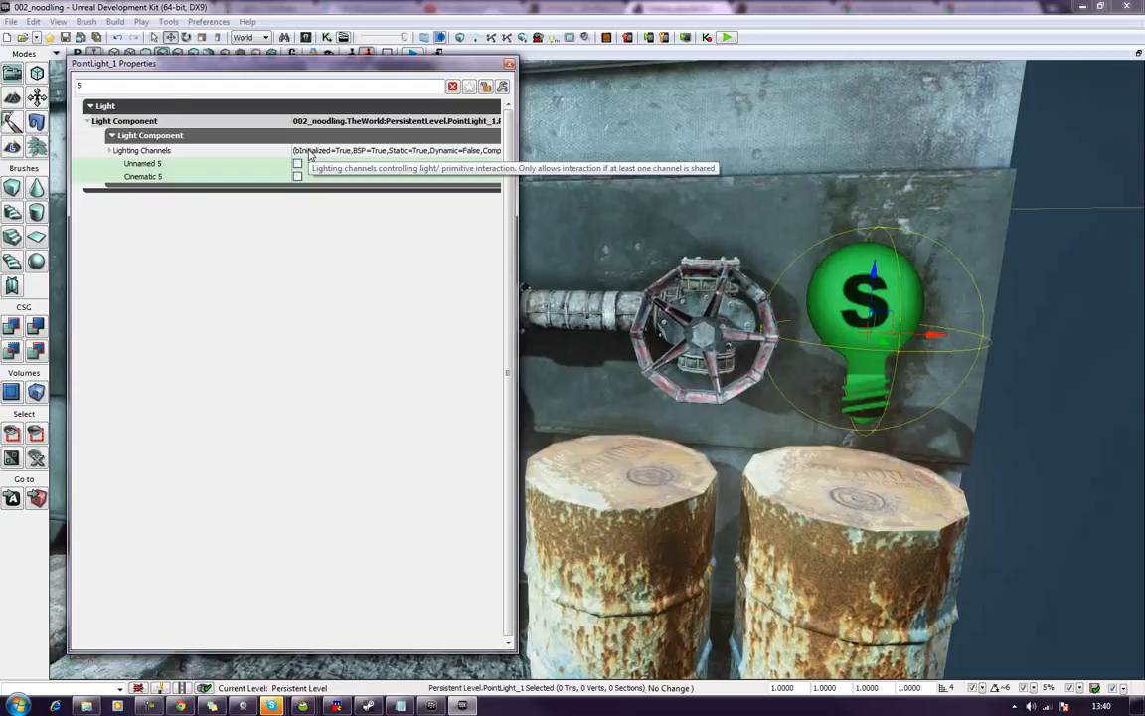
key("BackSpace")
left_click(315, 152)
type("512")
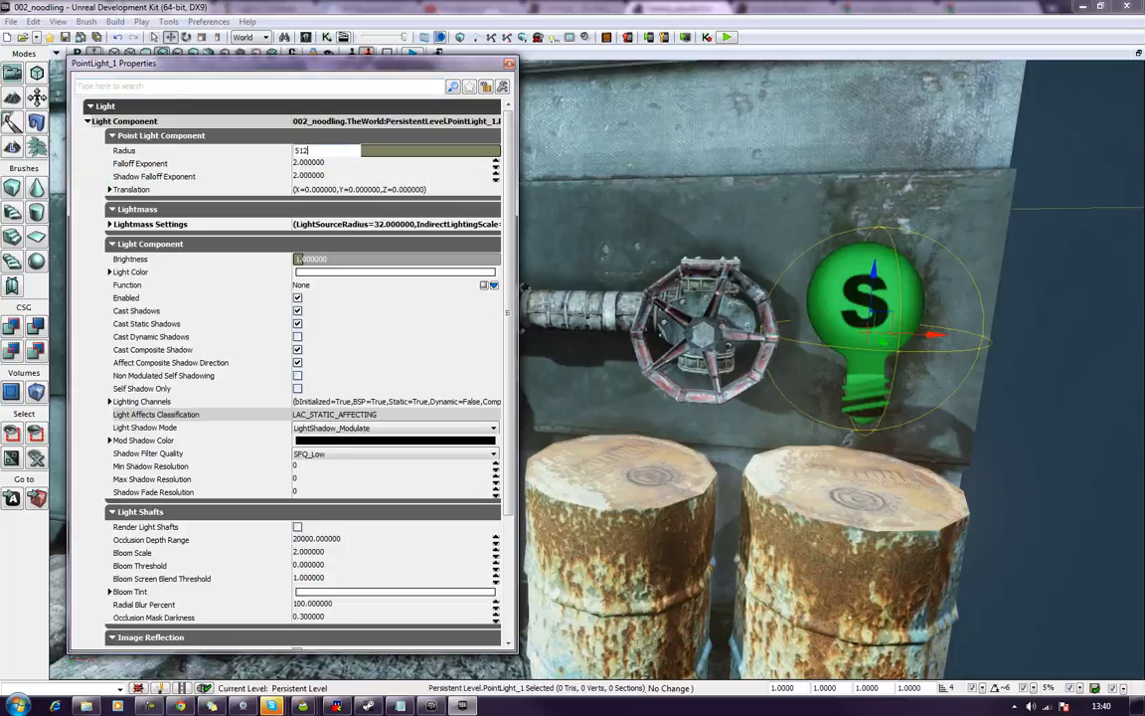
key("Return")
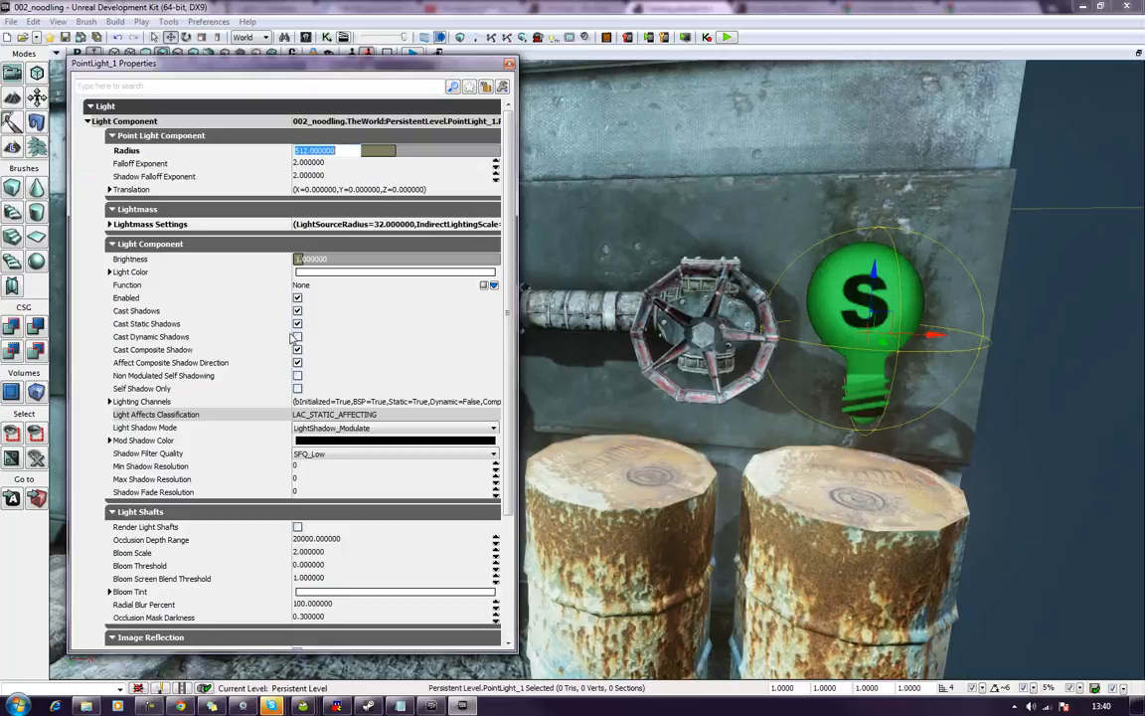
Set the point light's brightness to 0.4 and its light color to a pale yellow with a saturation of about 0.45.
left_click(361, 259)
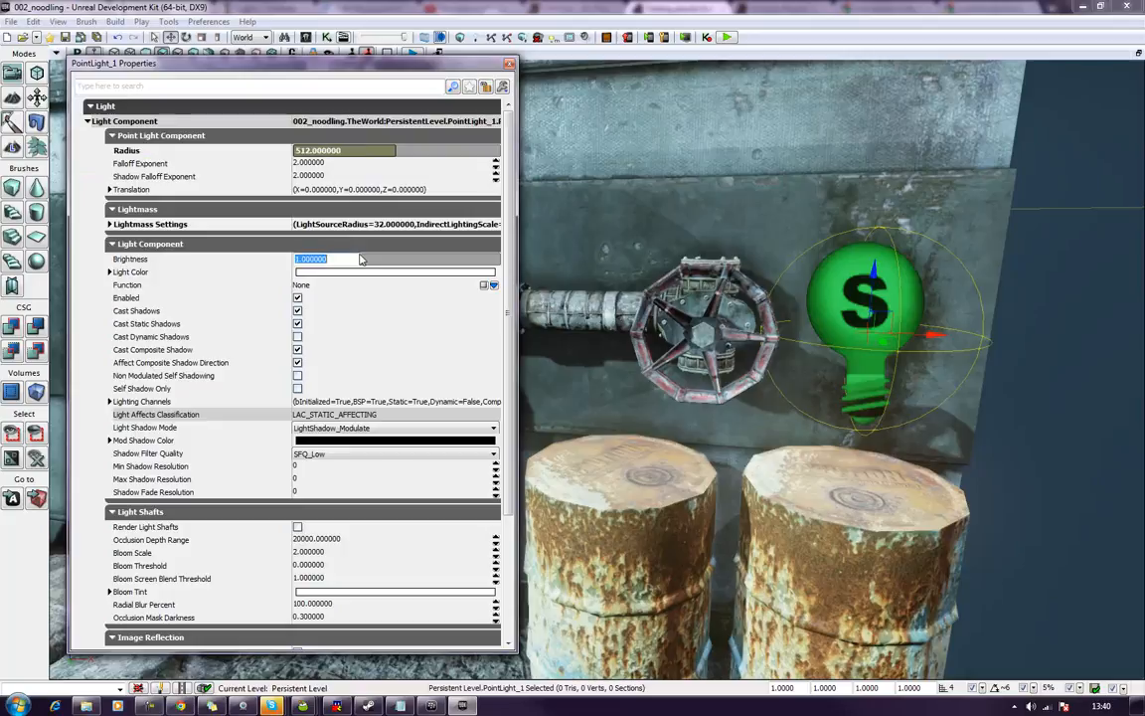
type("0.4")
key("Return")
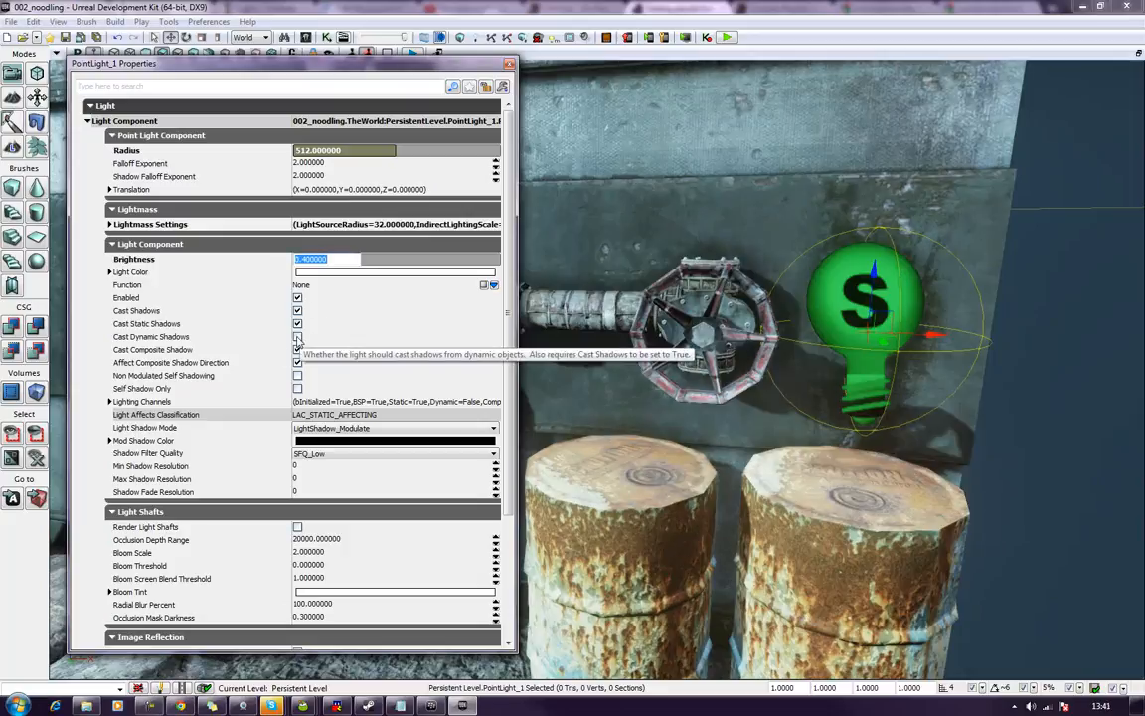
left_click(347, 273)
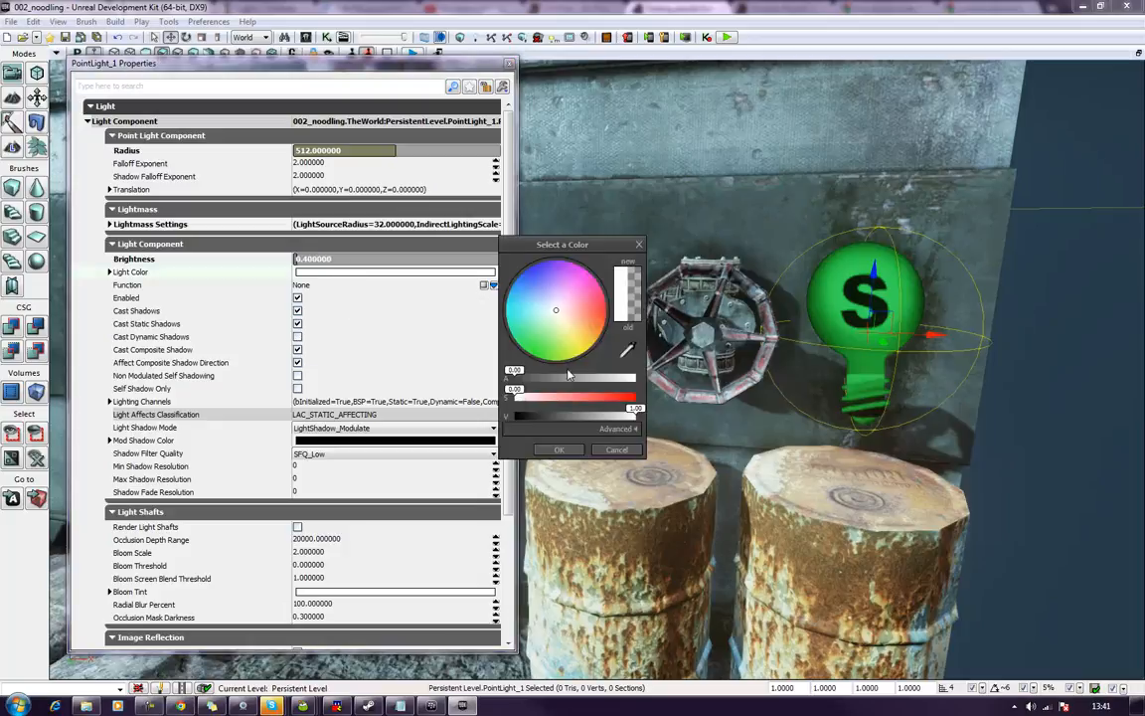
left_click(570, 333)
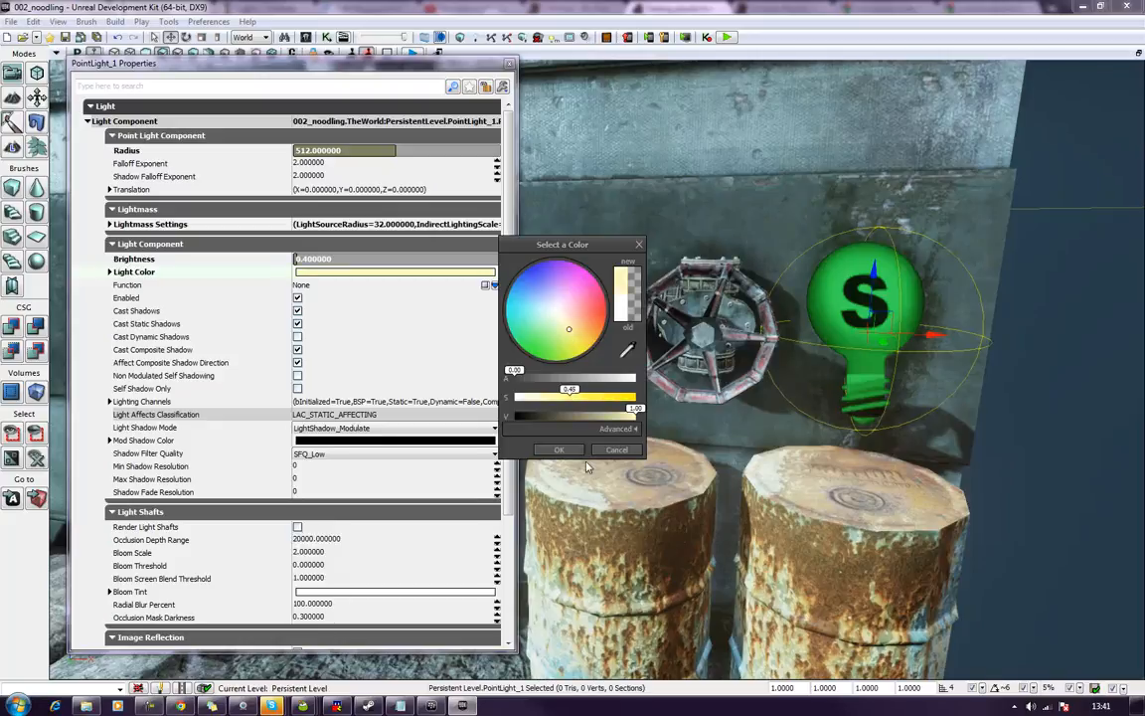
left_click(572, 452)
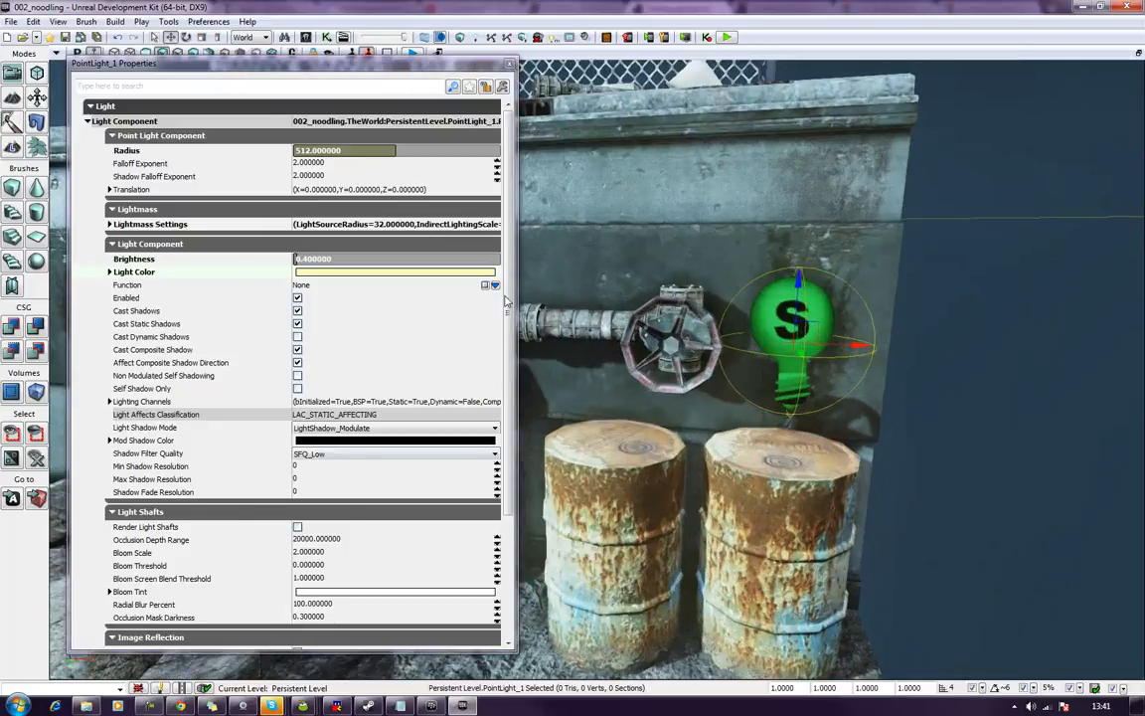
Examine the point light's remaining properties, including the Movement and Advanced sections and the shadow options.
scroll(507, 300, "down", 5)
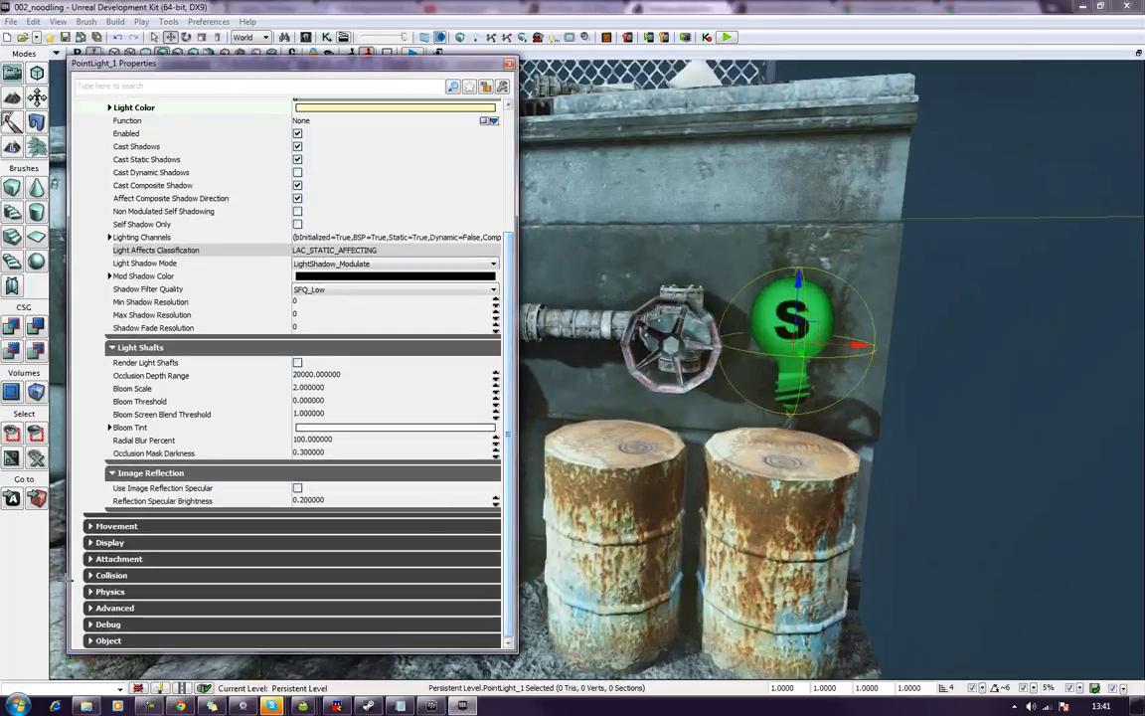
left_click(117, 526)
scroll(126, 530, "down", 2)
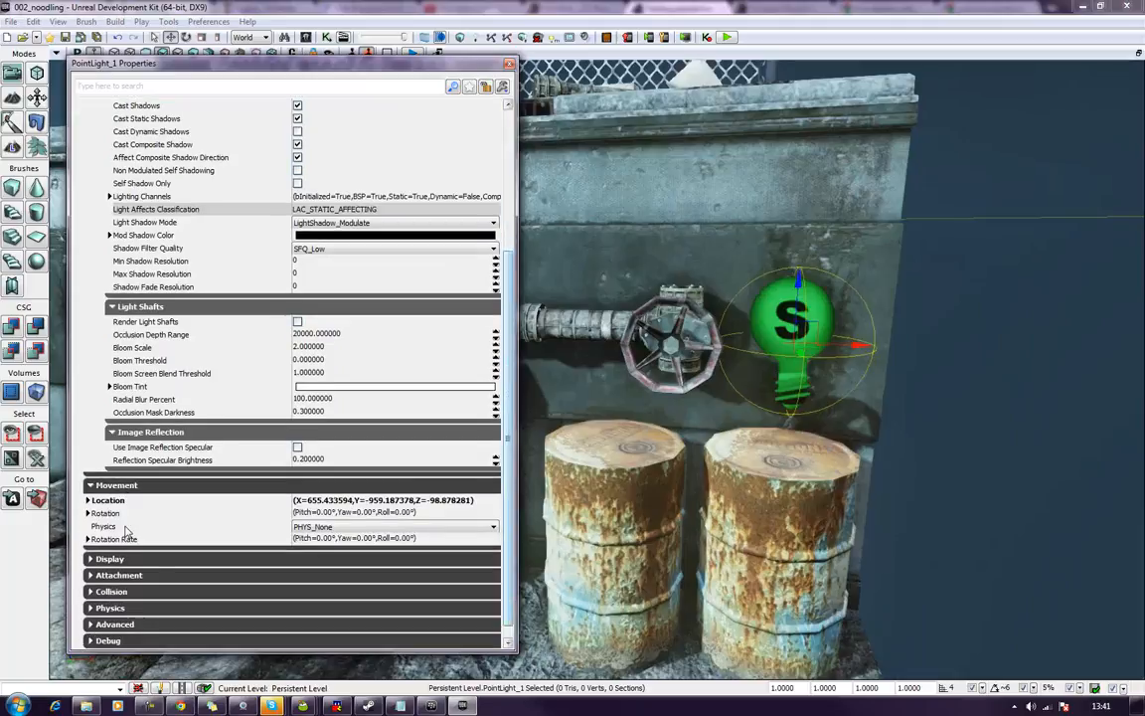
left_click(116, 608)
scroll(167, 584, "down", 1)
scroll(183, 498, "up", 2)
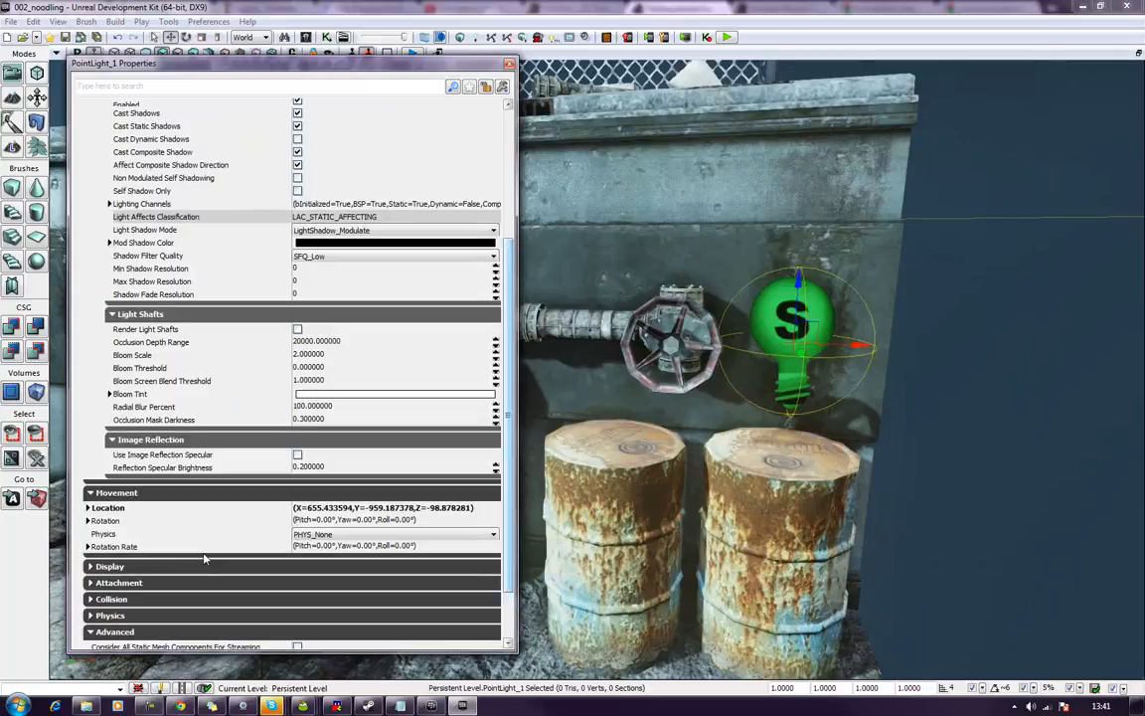
scroll(204, 559, "up", 1)
scroll(204, 559, "up", 2)
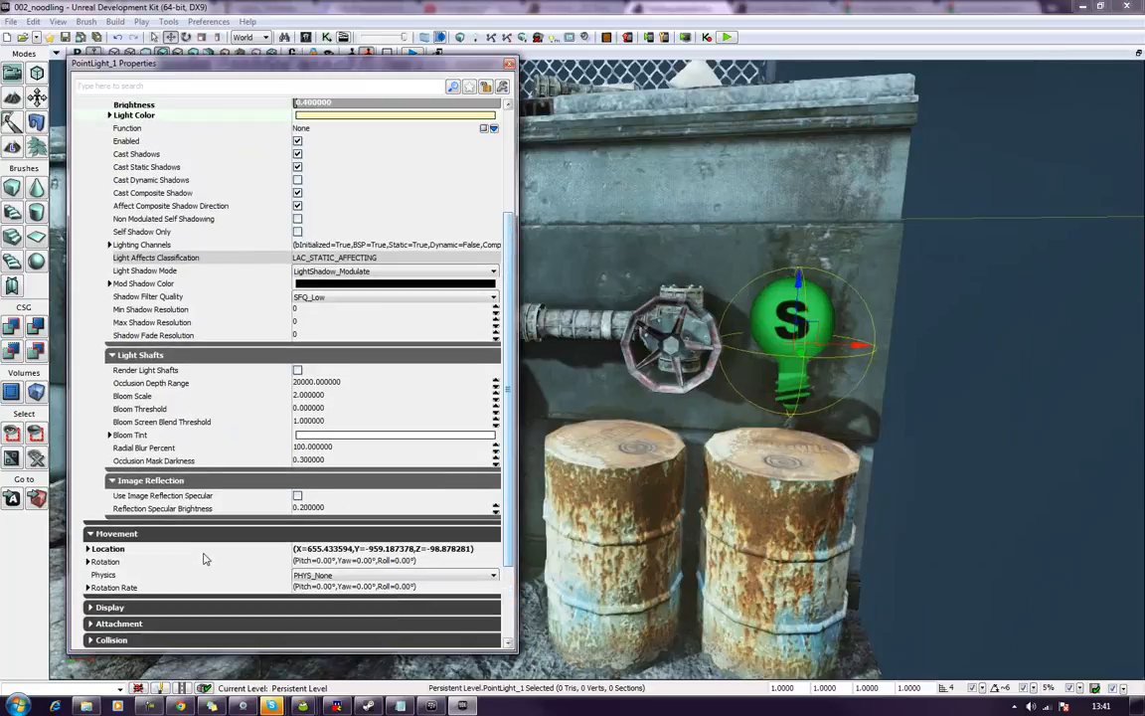
scroll(204, 559, "up", 5)
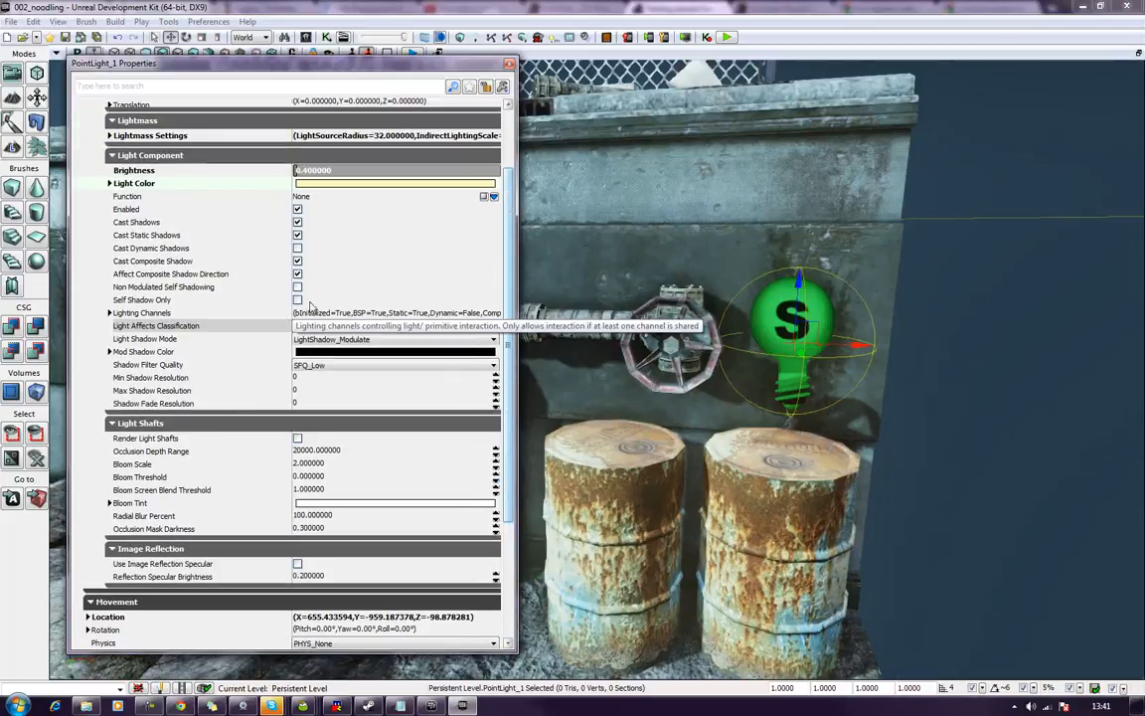
mouse_move(192, 287)
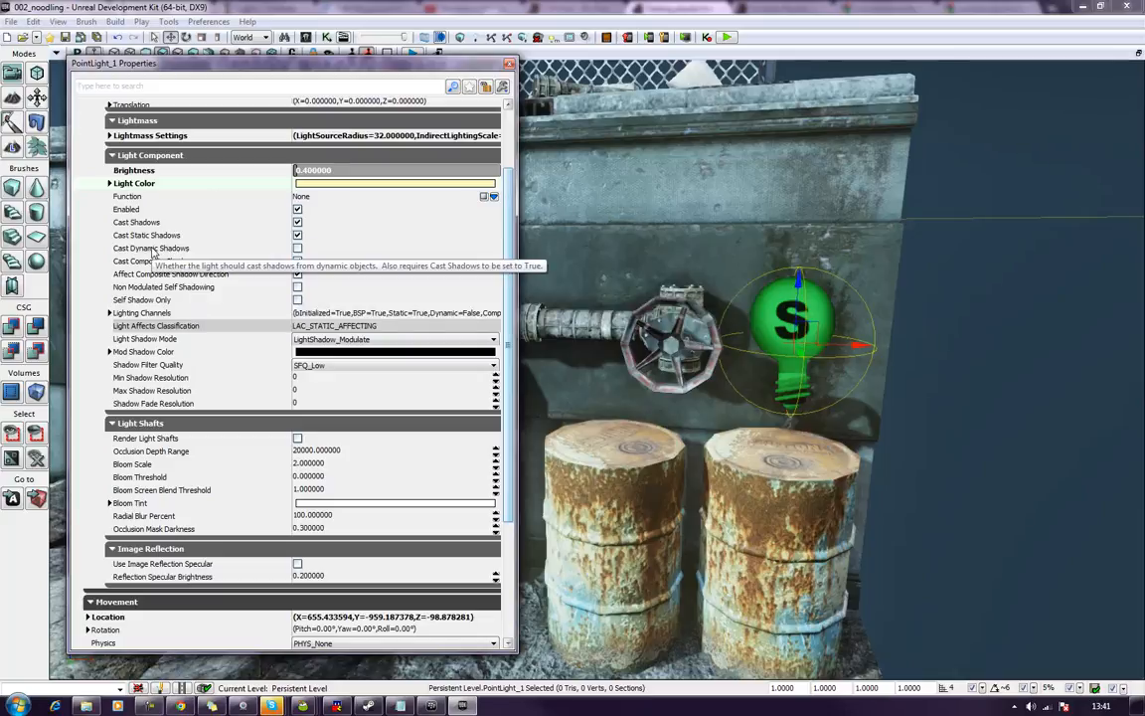
scroll(466, 265, "up", 3)
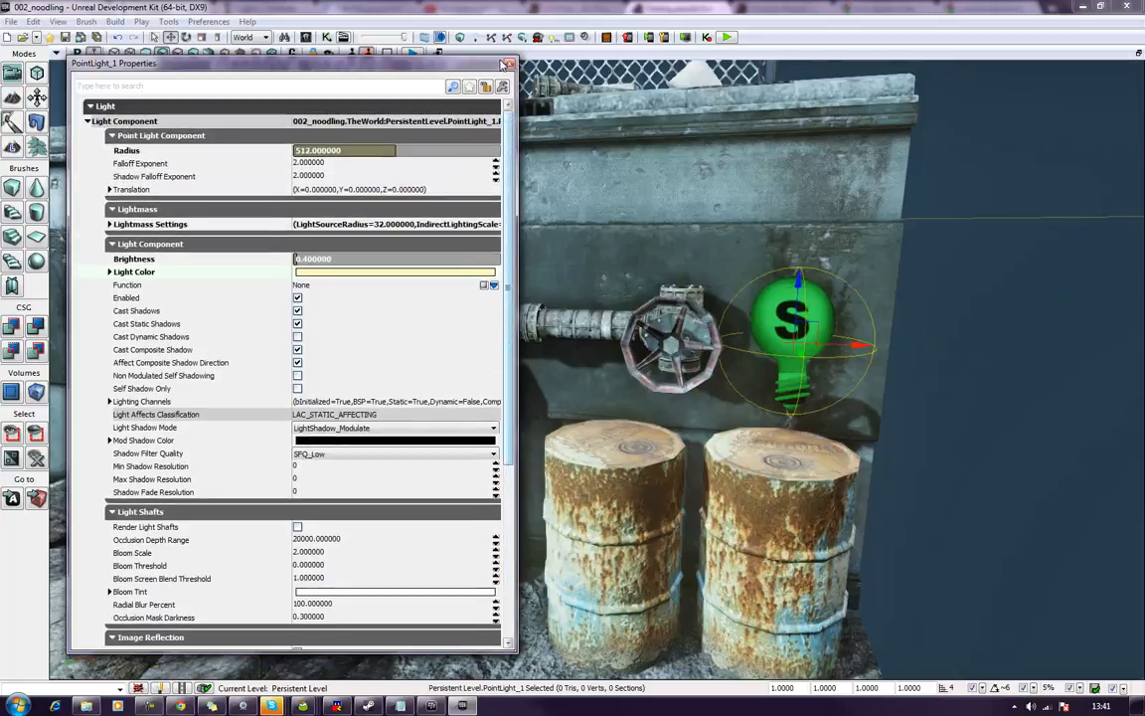
Close the point light's properties, deselect it, and build the level's lighting at Medium quality with BSP, static meshes and Lightmass included.
left_click(508, 64)
left_click(1008, 345)
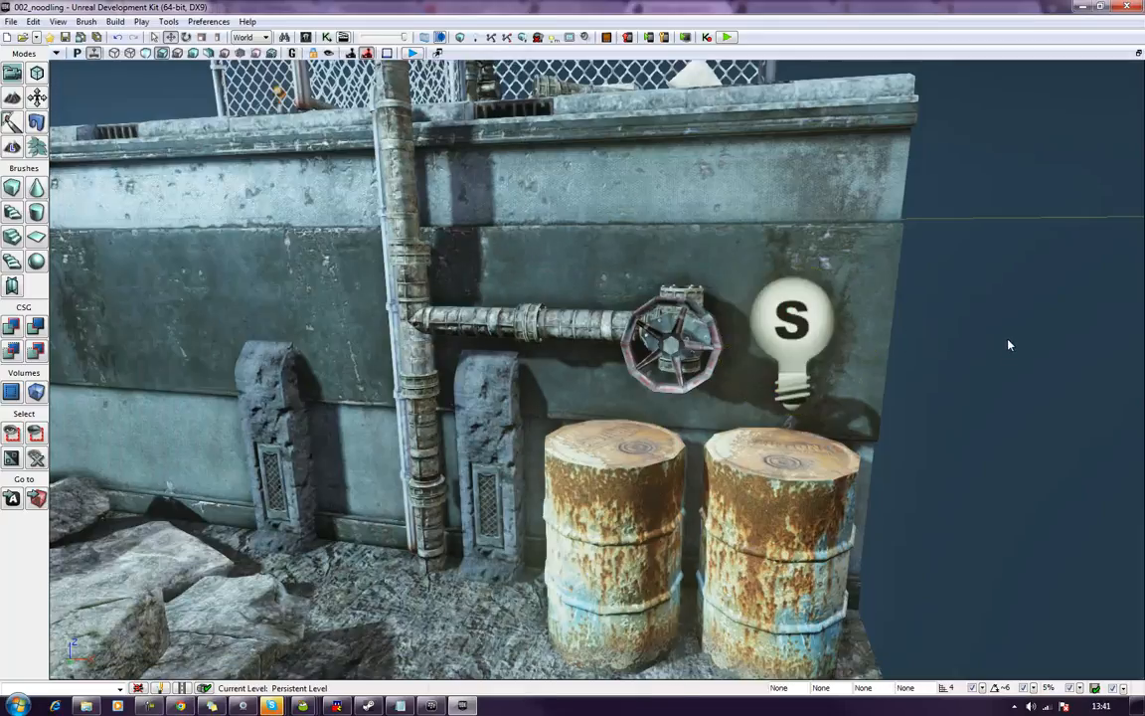
right_click_drag(826, 473, 1009, 562)
key("w")
key("s")
right_click_drag(636, 328, 653, 245)
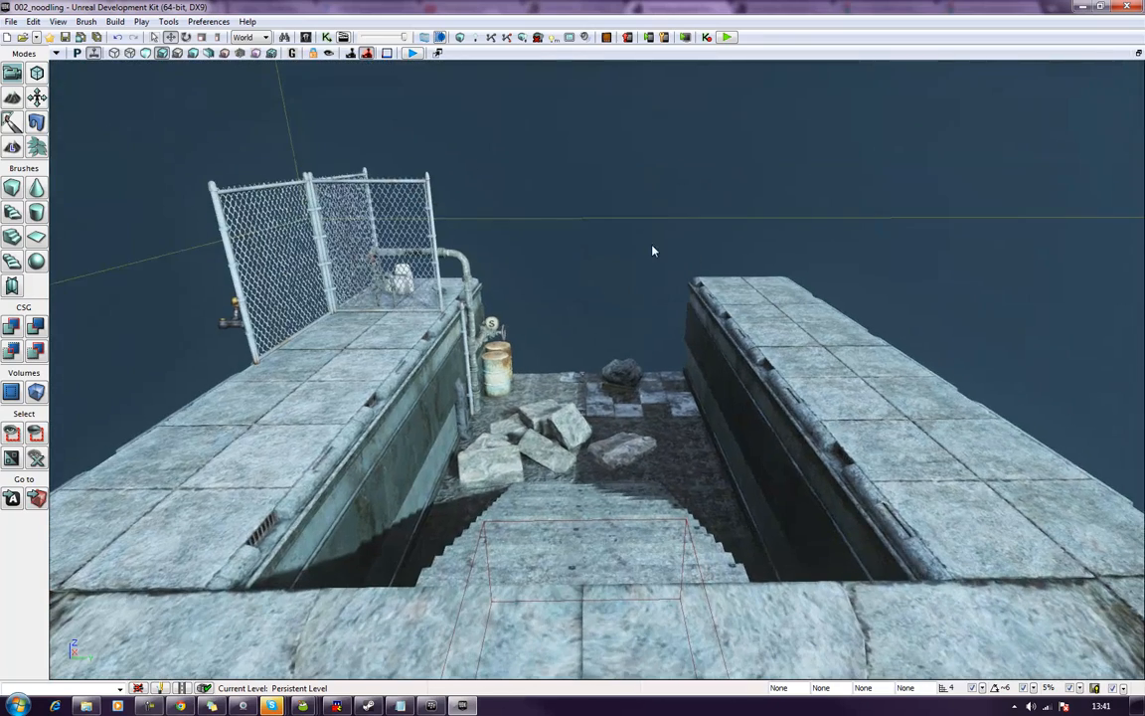
left_click(476, 38)
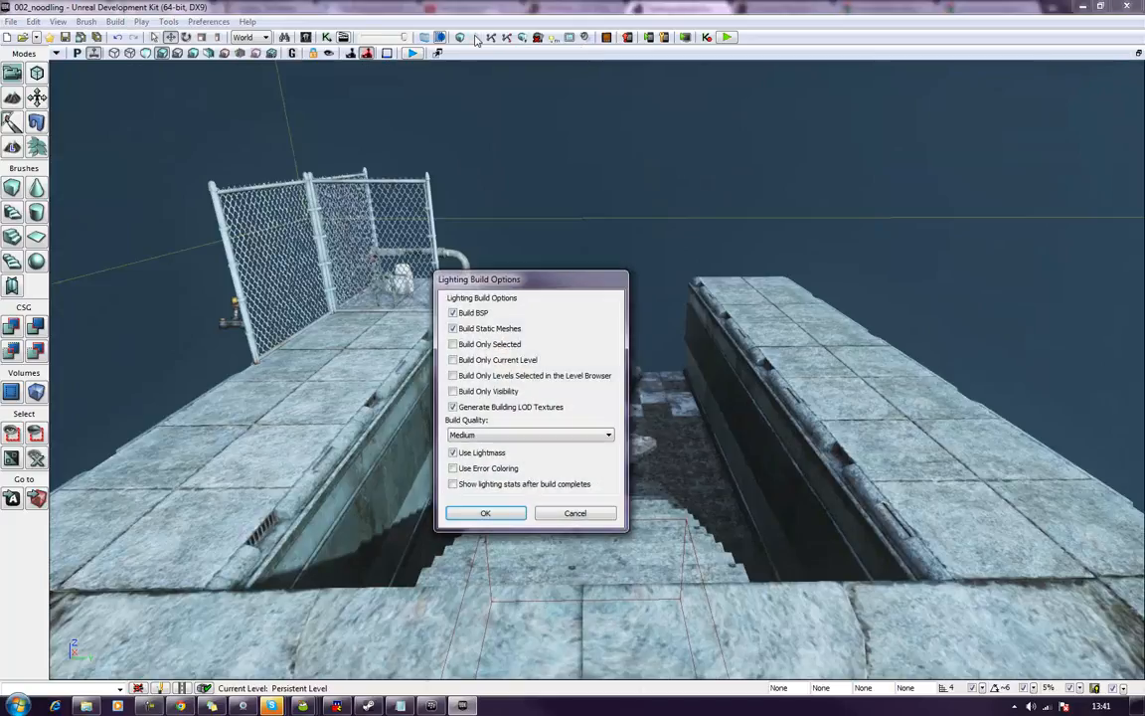
key("Return")
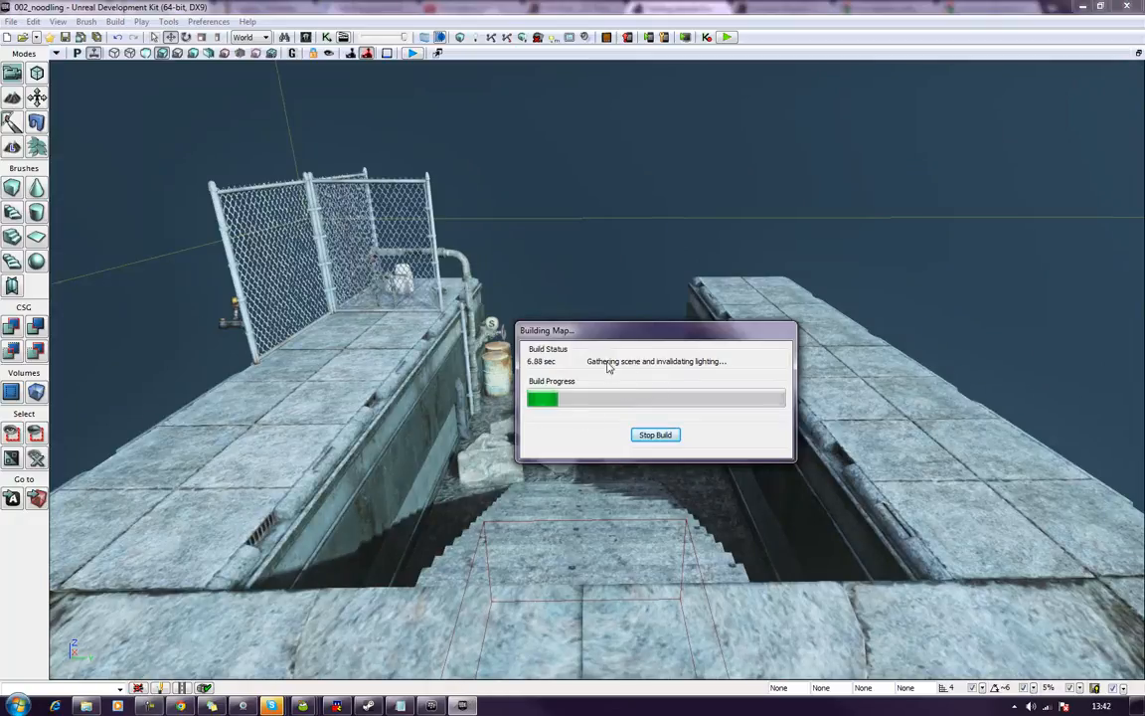
Dismiss both message windows left by the lighting build, including Map Check.
left_click_drag(613, 333, 837, 296)
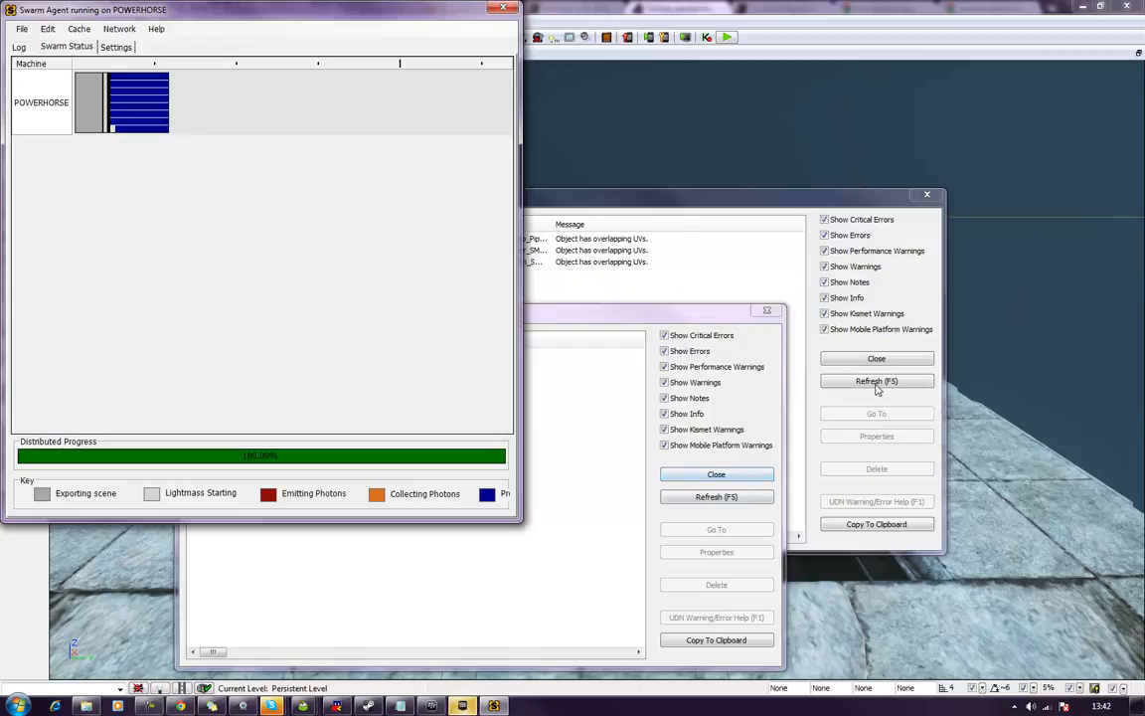
left_click(937, 195)
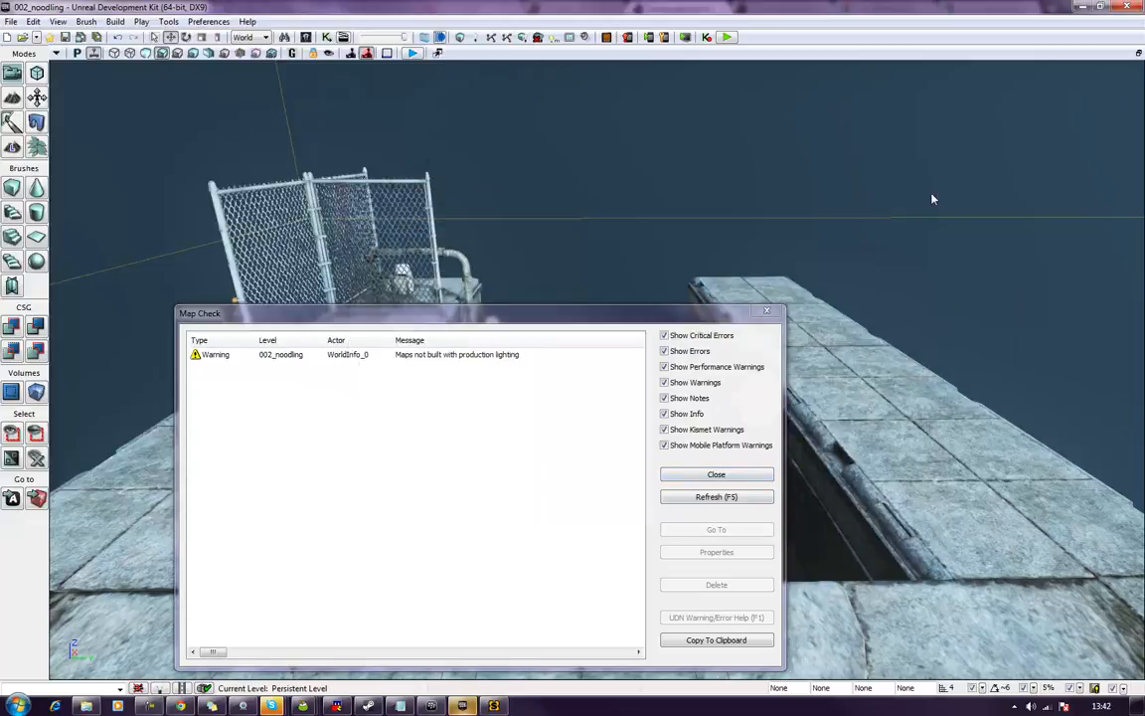
left_click(775, 314)
Start a play test of the level from the tiled floor at the top of the stairs.
right_click_drag(527, 366, 585, 443)
key("w")
key("d")
key("w")
right_click(586, 443)
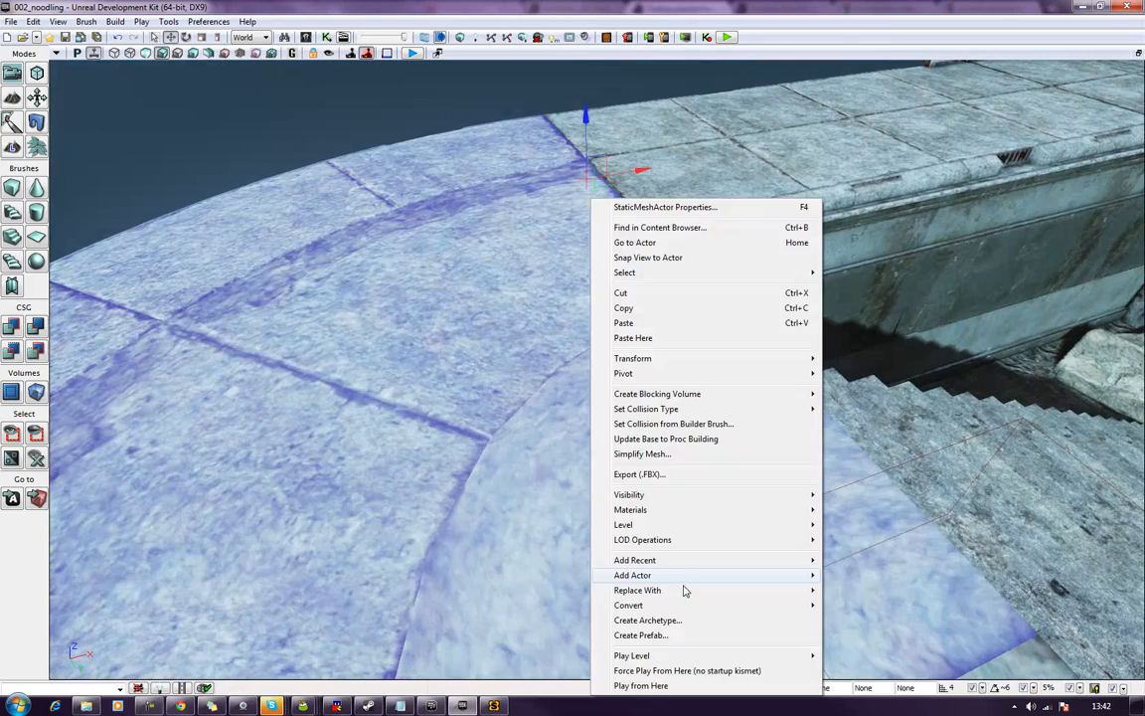
left_click(657, 685)
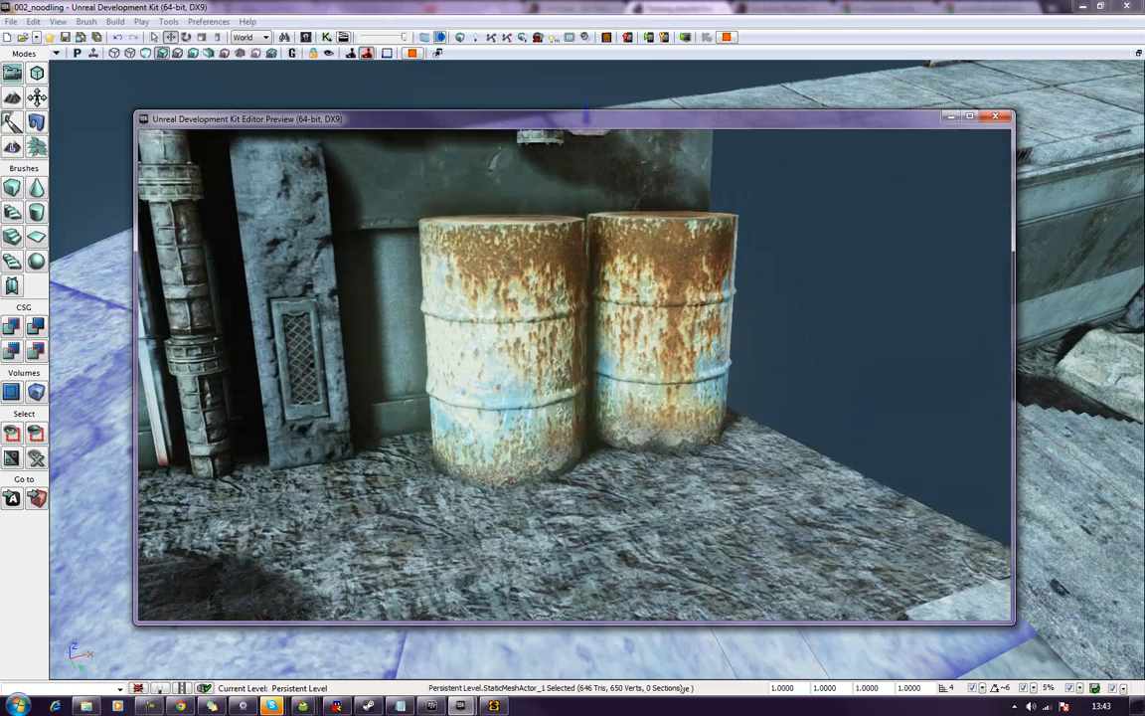
Walk around the lower area in the preview to inspect the lighting on the barrels, floor slabs and boulder, and end the play test.
key("w")
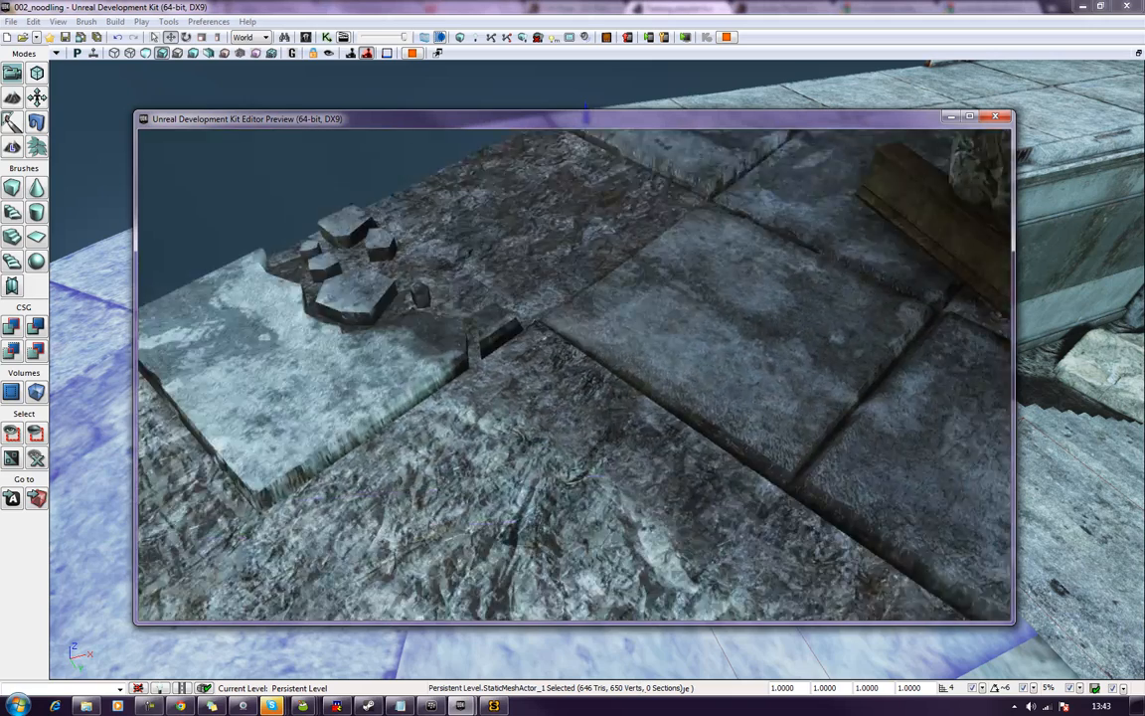
key("a")
key("w")
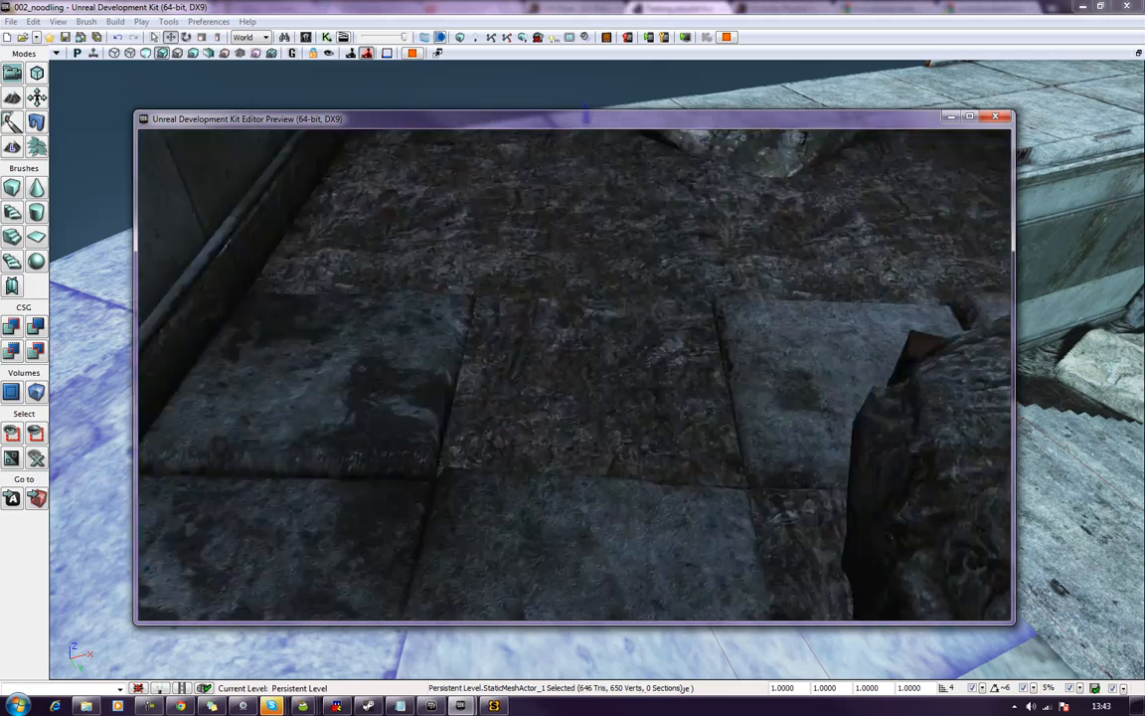
key("a")
key("d")
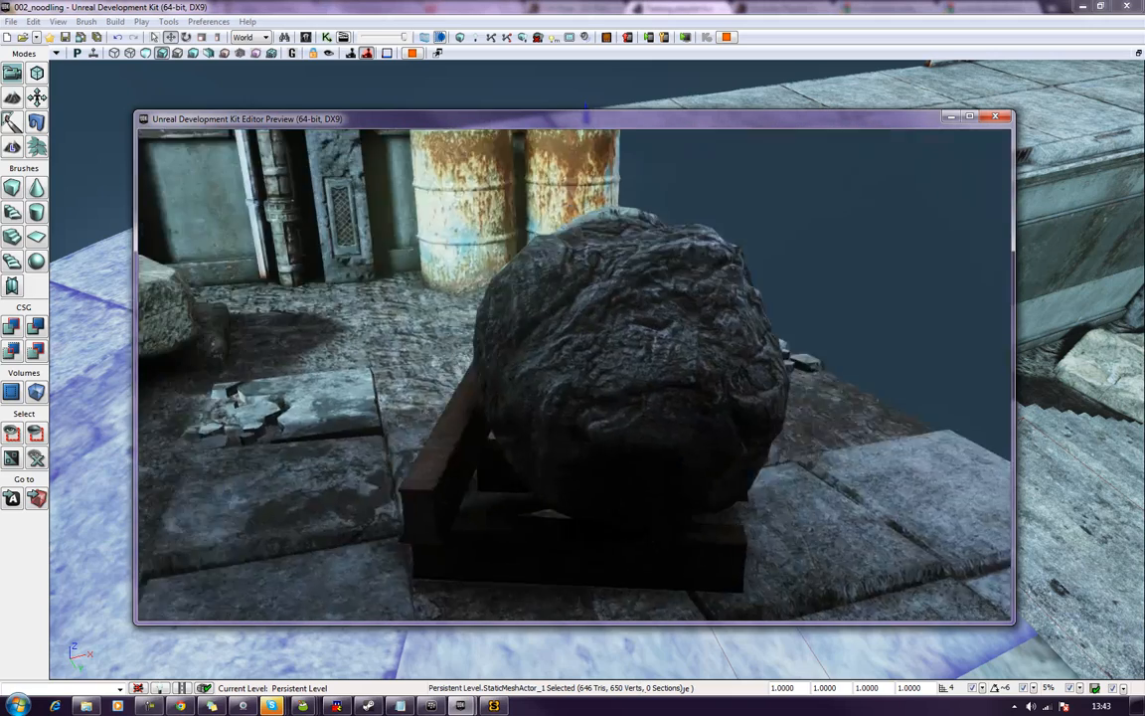
key("a")
key("s")
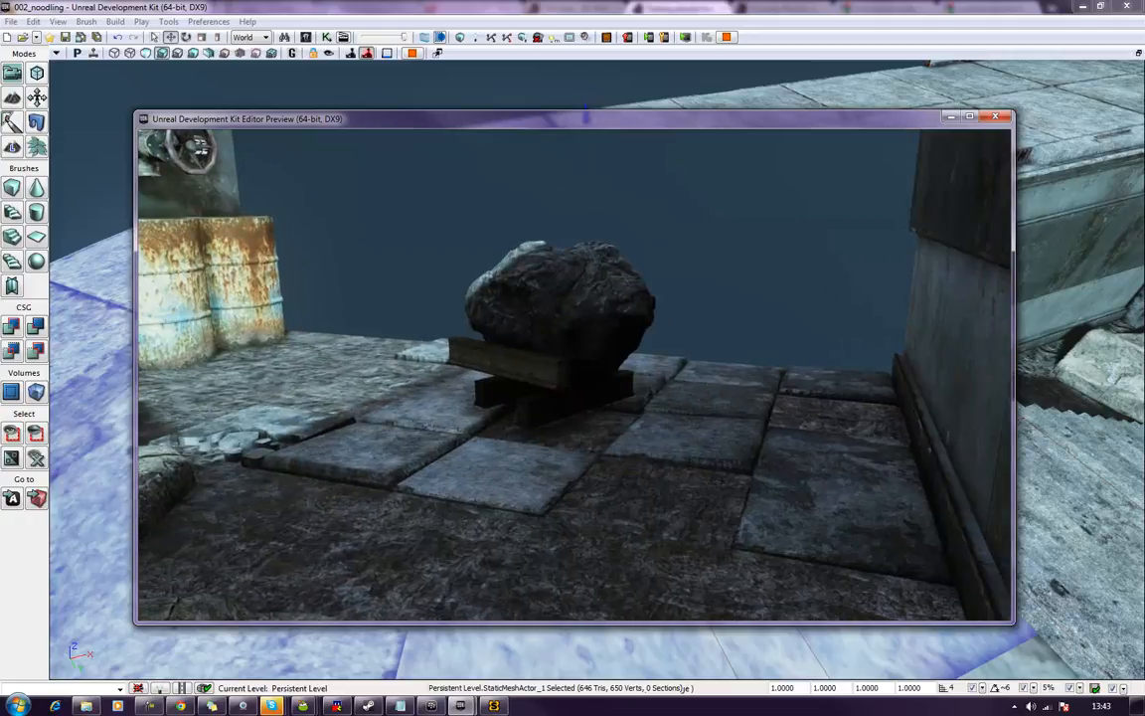
key("Escape")
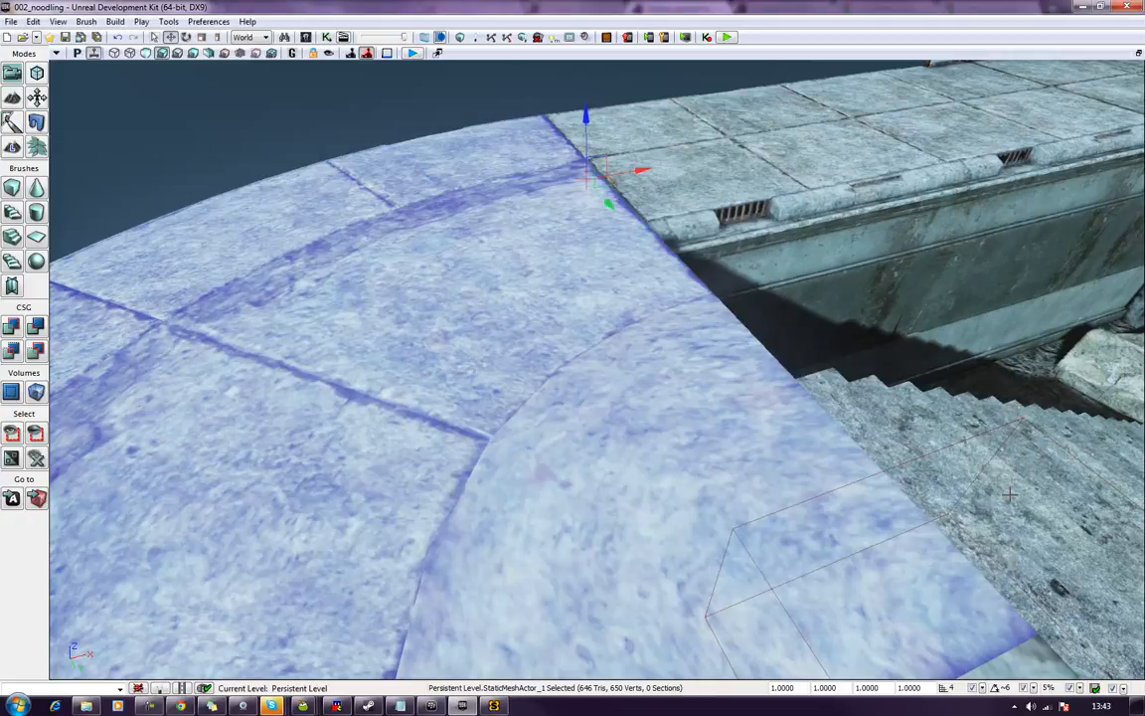